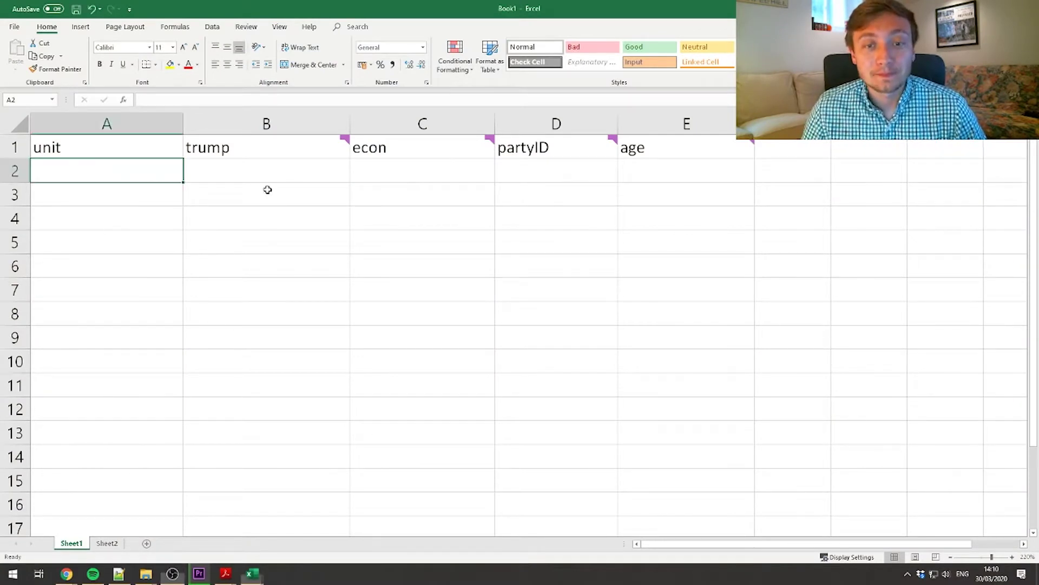
Select the data block, then the unit column and the cells below its header
mouse_move(102, 142)
left_mouse_down()
mouse_move(284, 362)
mouse_move(627, 407)
mouse_move(674, 446)
left_mouse_up()
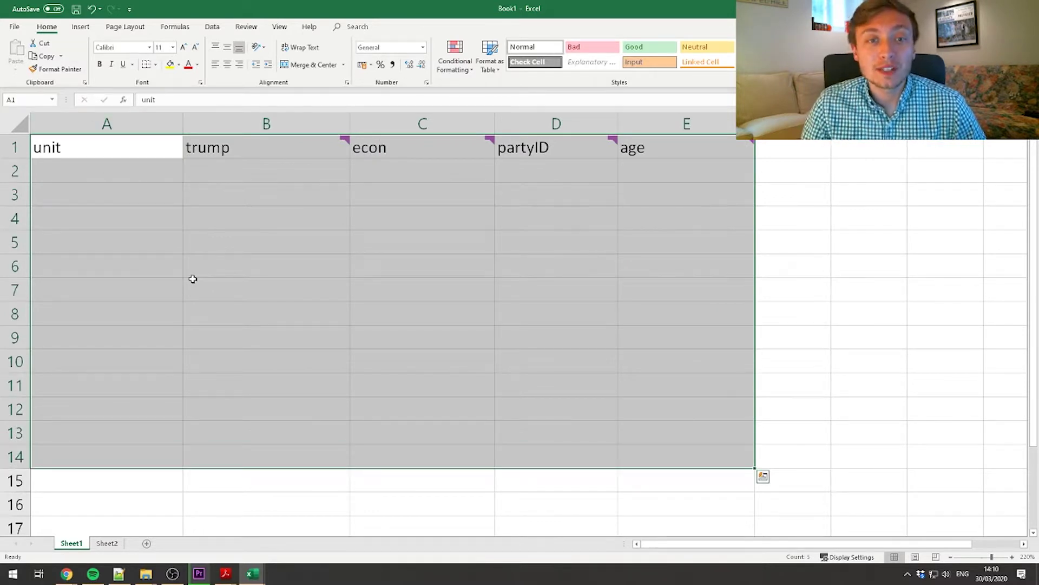
left_click(192, 279)
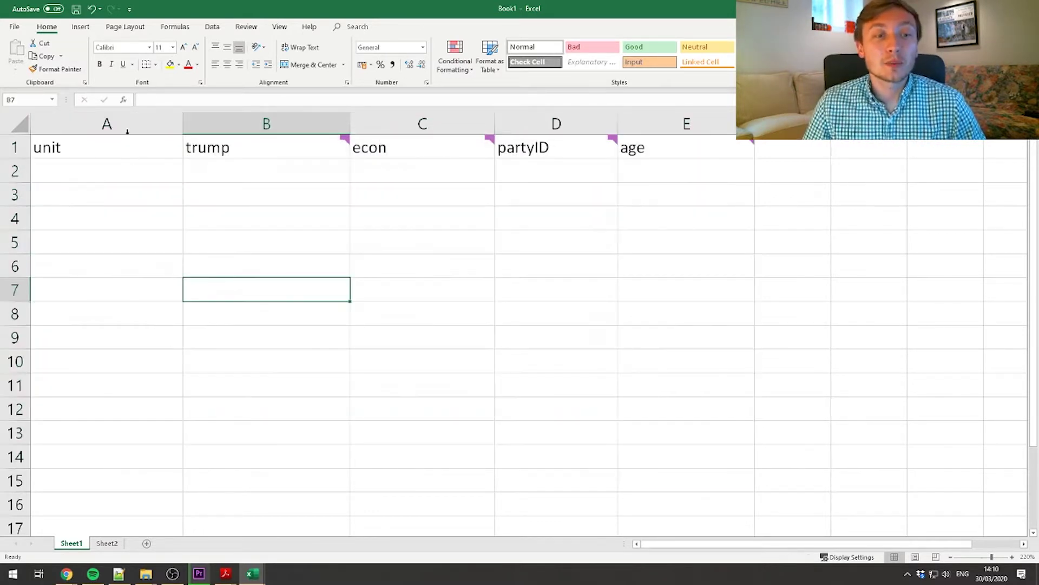
left_click_drag(124, 121, 137, 265)
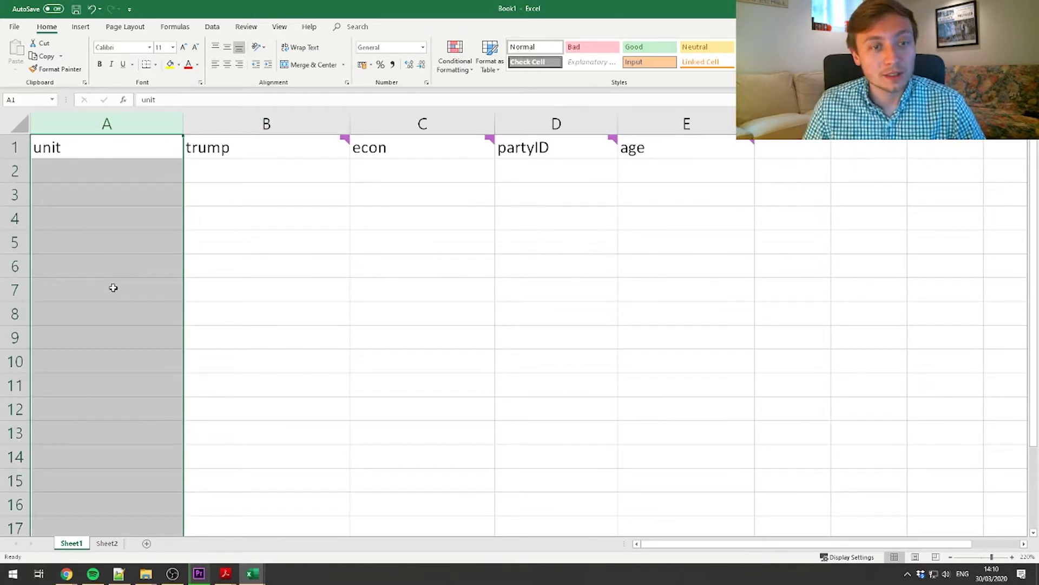
left_click(93, 146)
left_click_drag(94, 173, 60, 255)
scroll(92, 244, "up", 2)
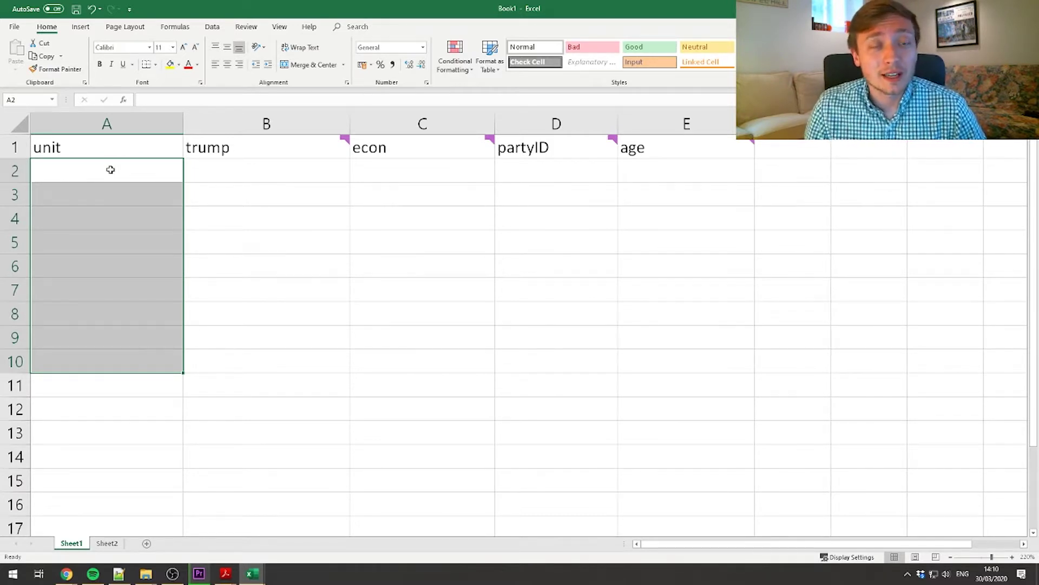
Check the trump column and read its note, highlighting 'Trump Approval'
mouse_move(215, 149)
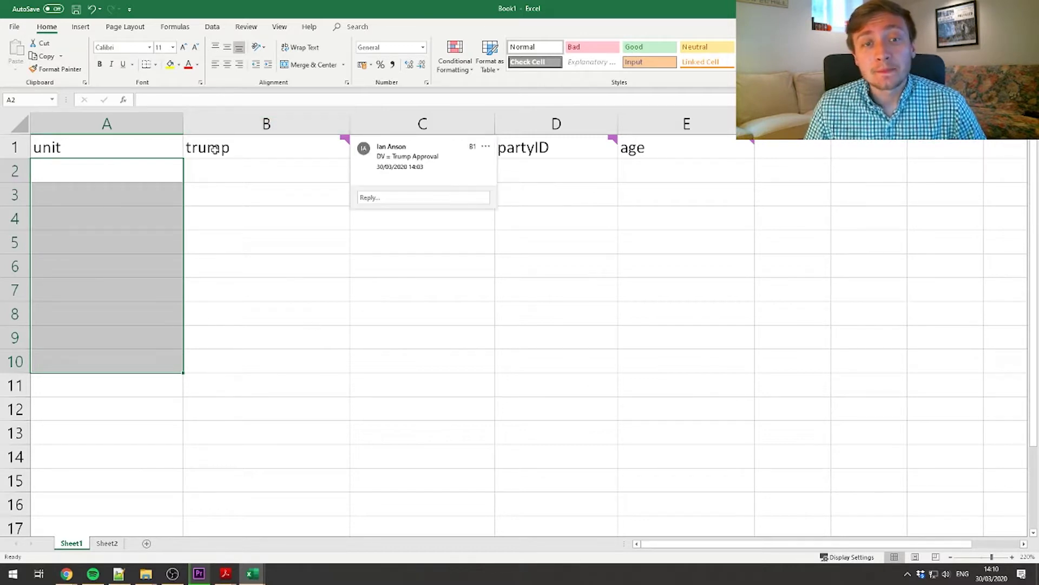
left_click(241, 122)
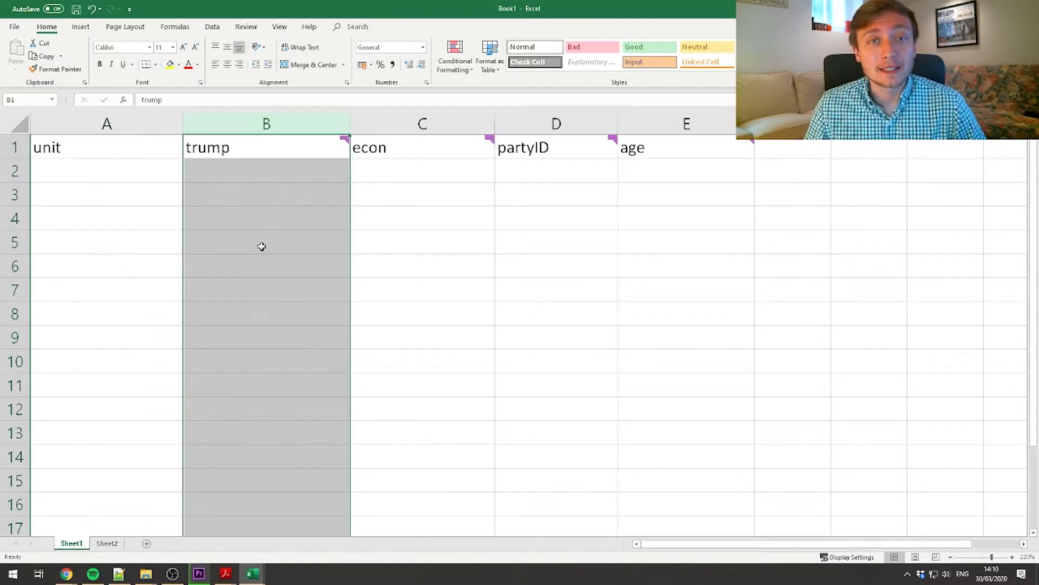
left_click(251, 204)
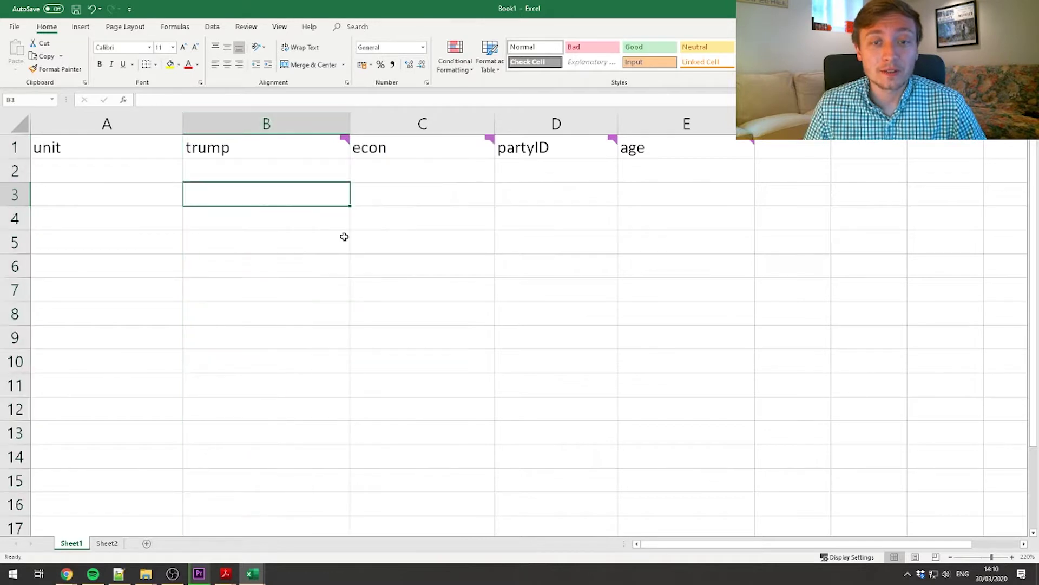
mouse_move(355, 143)
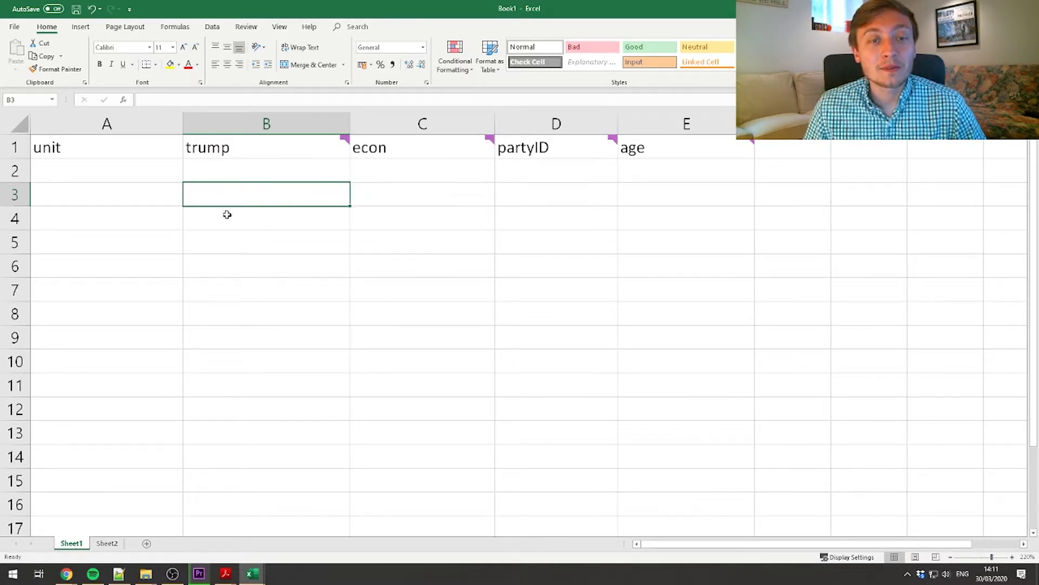
mouse_move(222, 157)
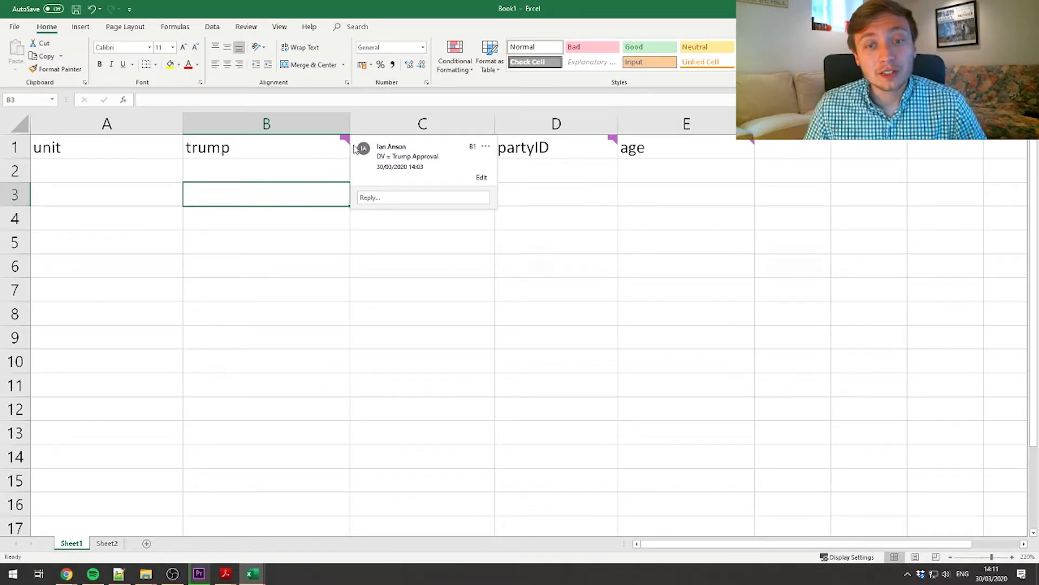
left_click_drag(439, 157, 395, 156)
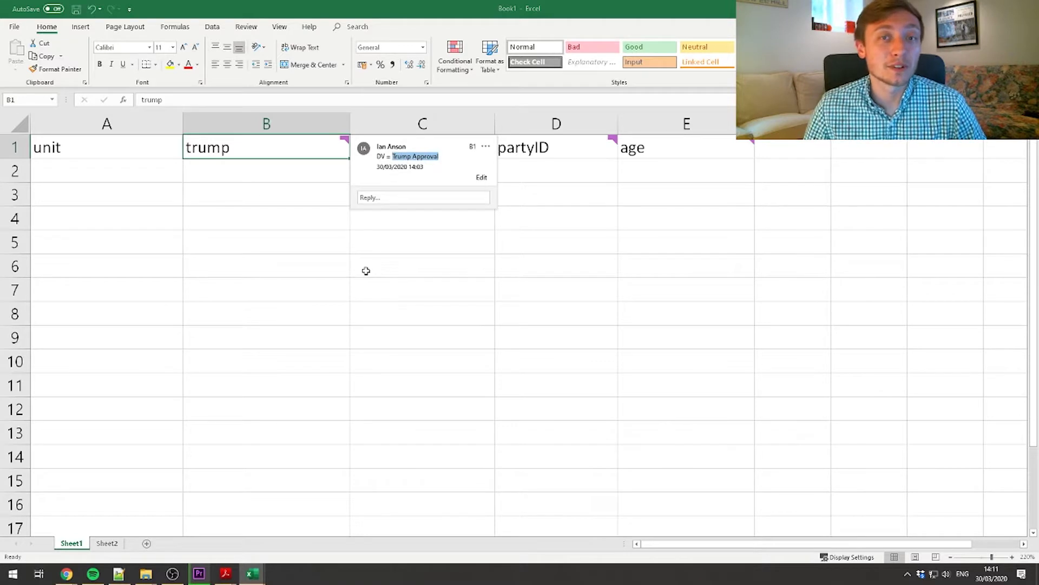
left_click(248, 173)
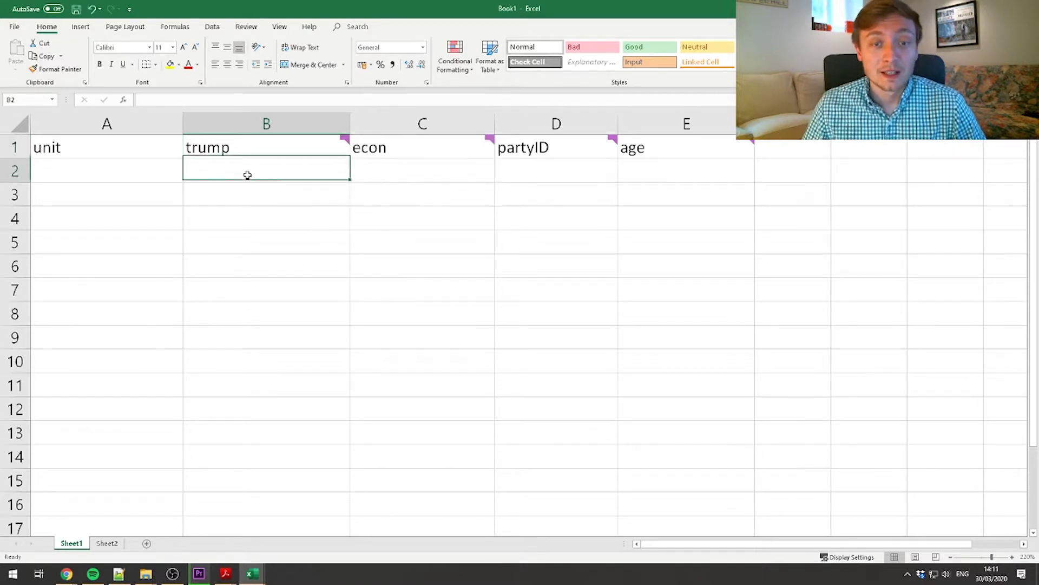
Select the trump and econ headers and read the partyID note, highlighting 'CV1 = Partisan ID'
left_click(248, 153)
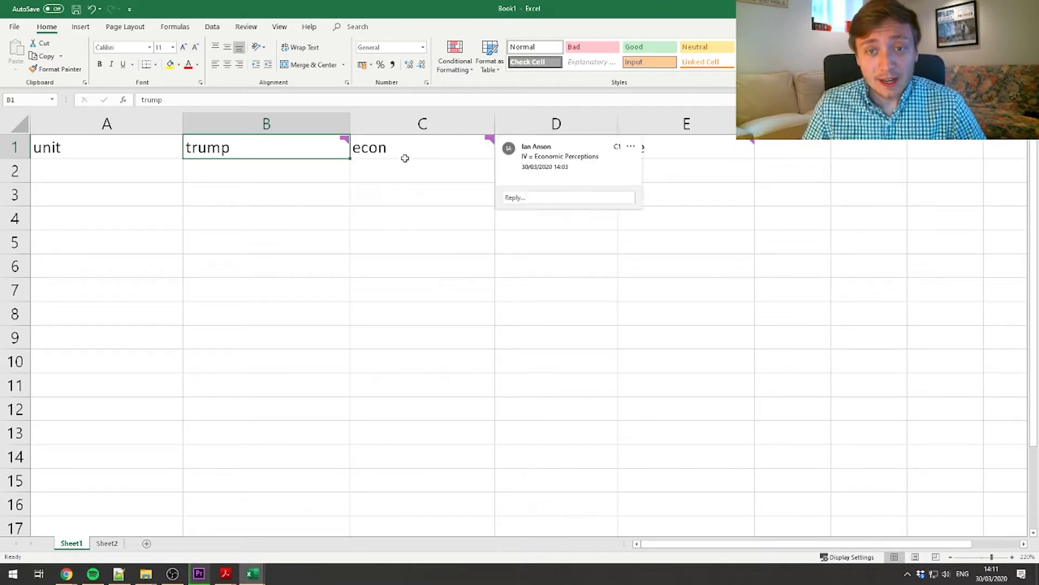
left_click(385, 153)
mouse_move(406, 155)
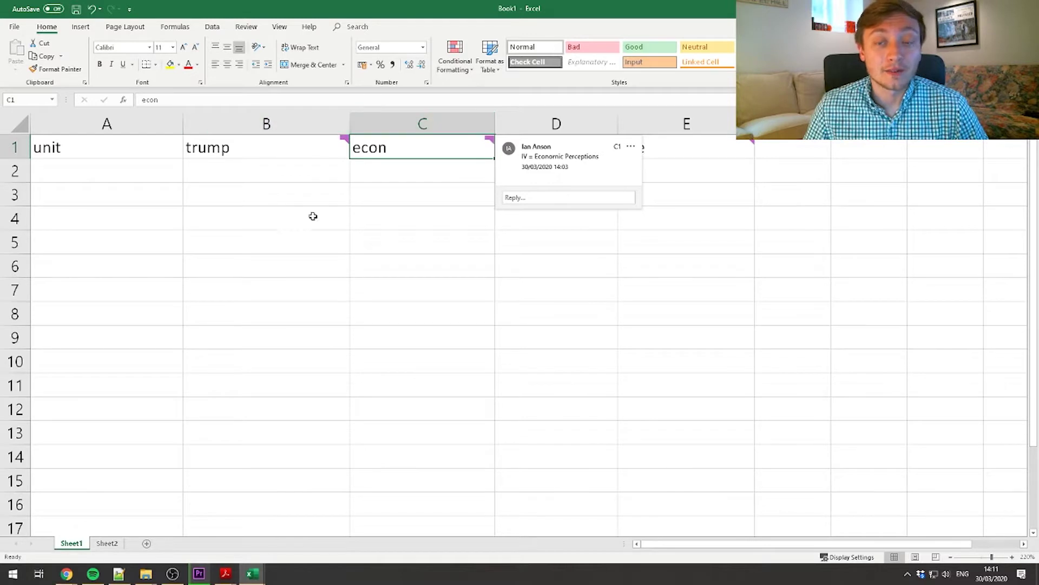
mouse_move(491, 141)
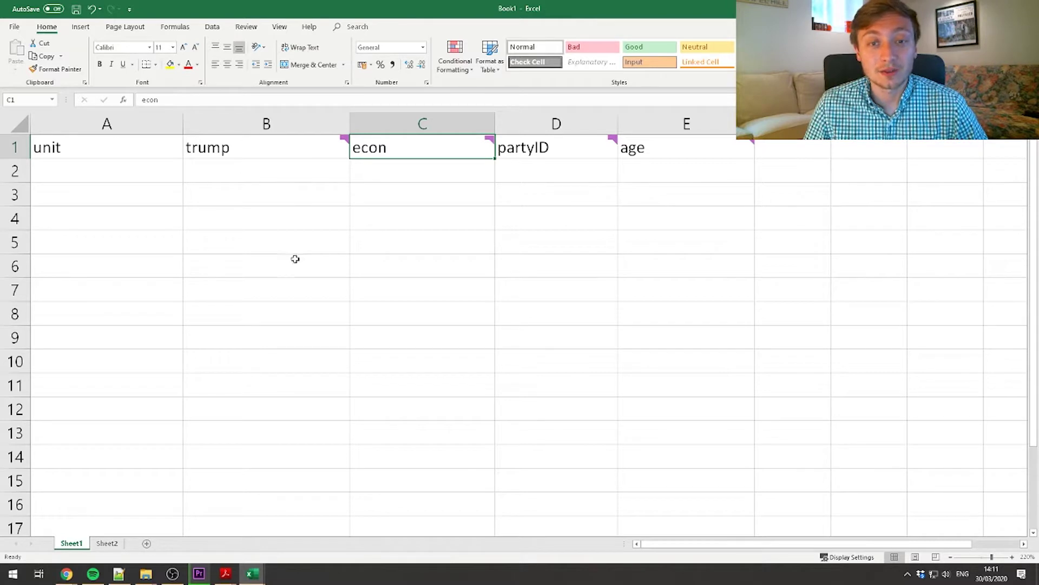
mouse_move(608, 140)
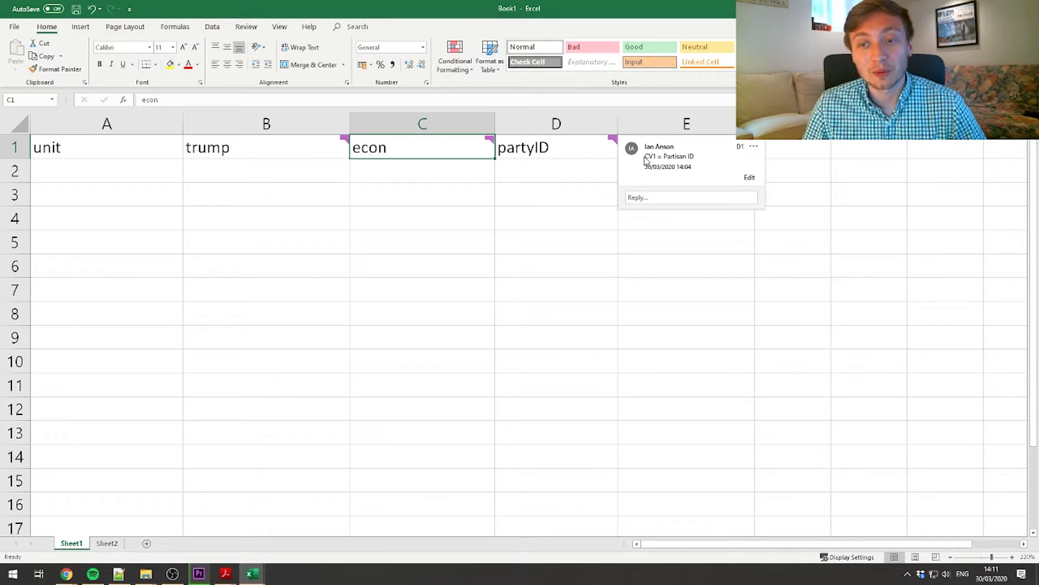
left_click_drag(648, 157, 704, 158)
left_click(566, 172)
mouse_move(745, 141)
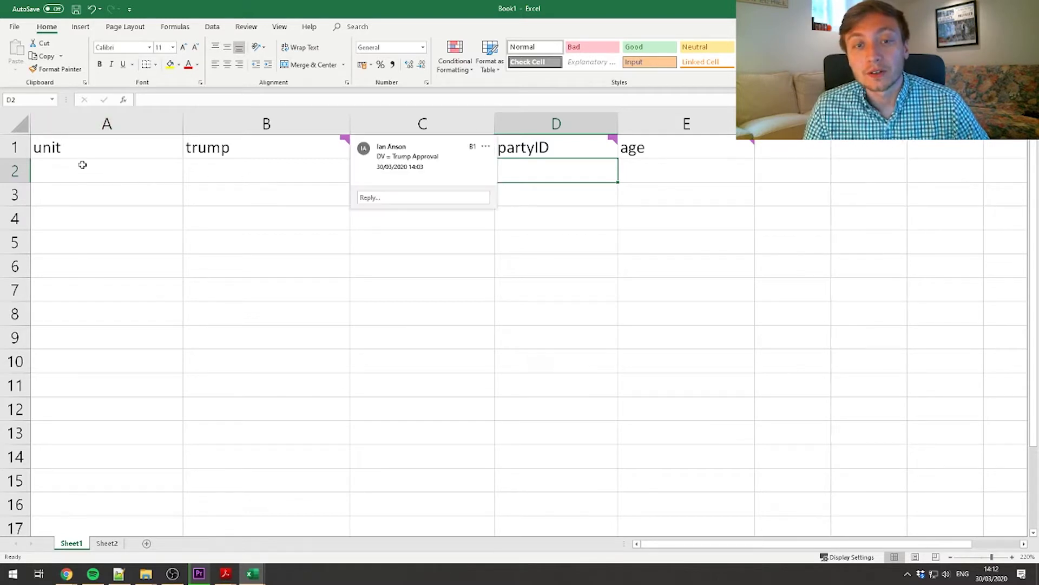
Select the age header and cells B2 and B3, then bring up the Chrome windows
left_click(698, 172)
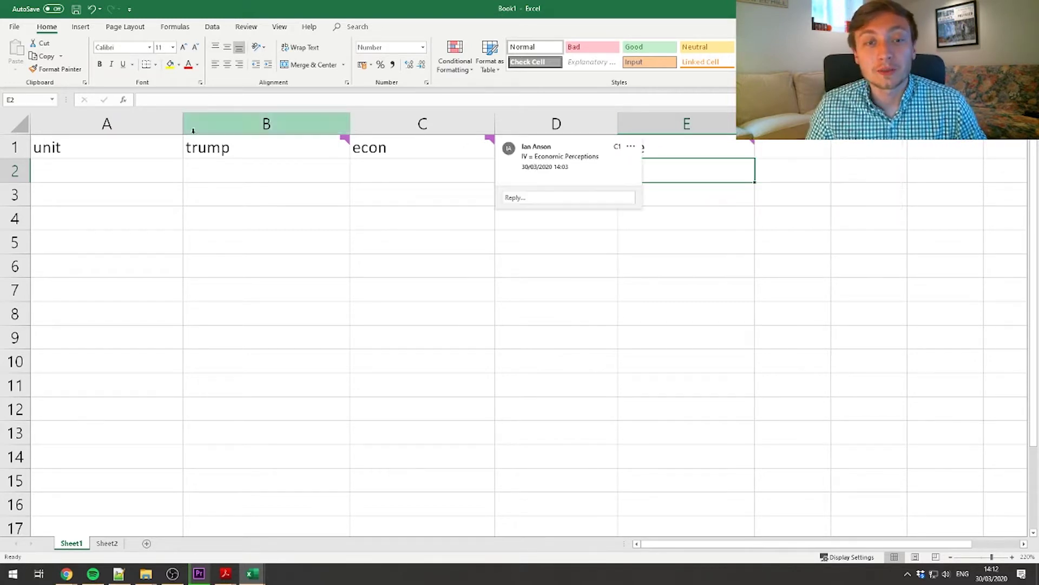
left_click(586, 288)
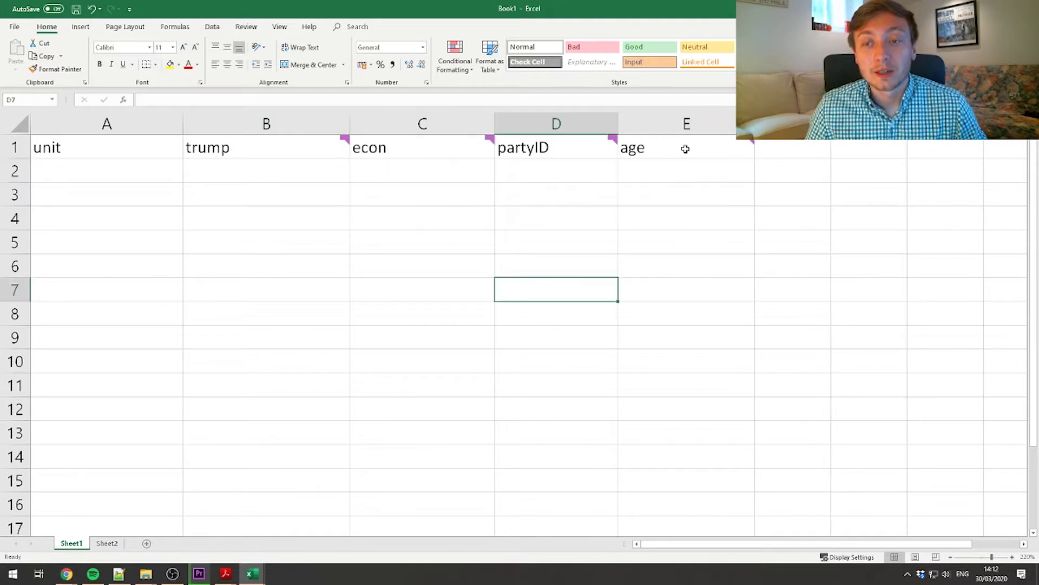
left_click(686, 147)
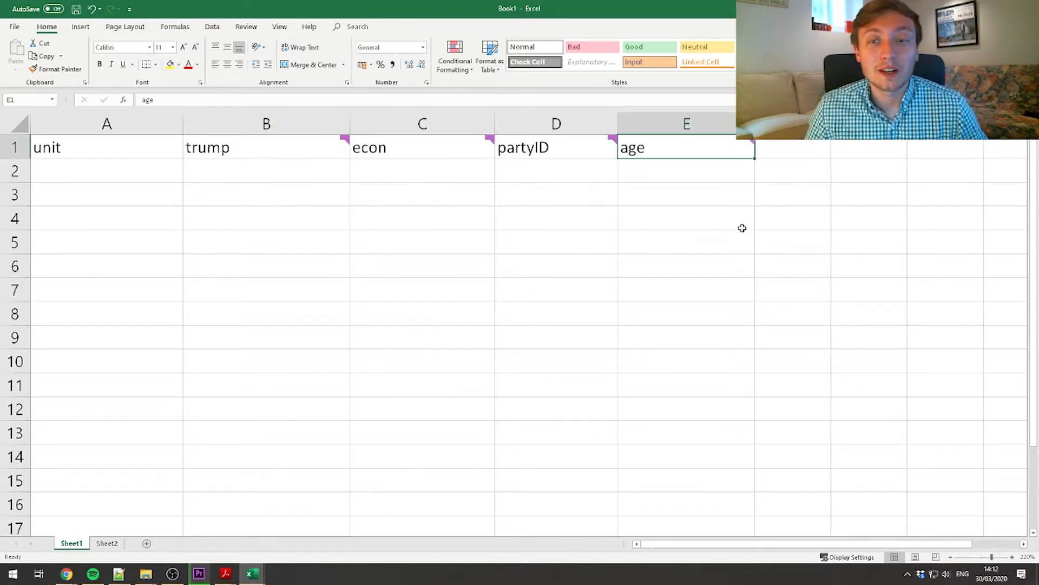
left_click(194, 168)
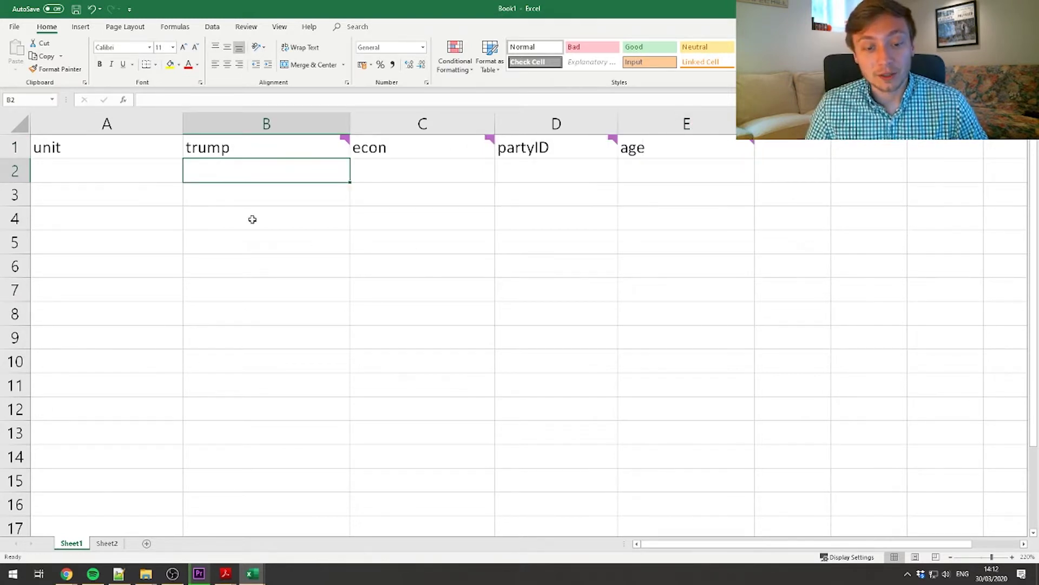
left_click(255, 198)
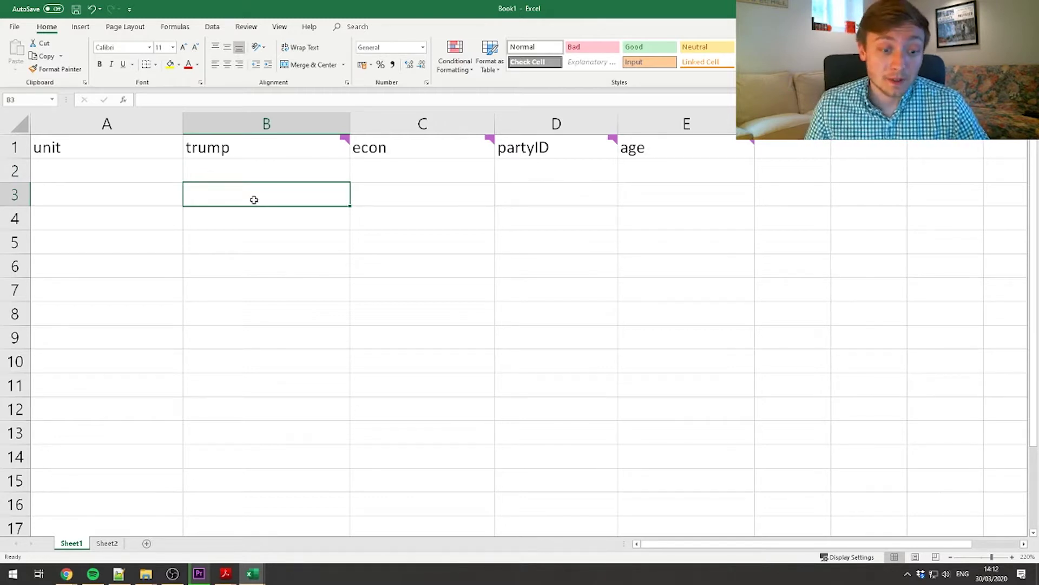
left_click(66, 573)
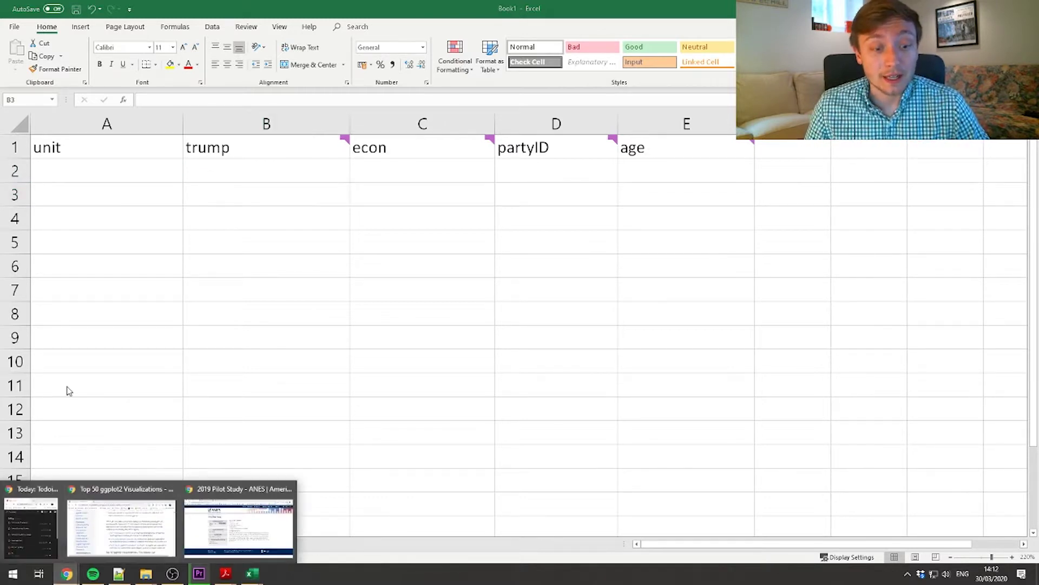
Read the ANES page's 3,000 completions, Internet mode and weights line, then open the codebook PDF
left_click(217, 519)
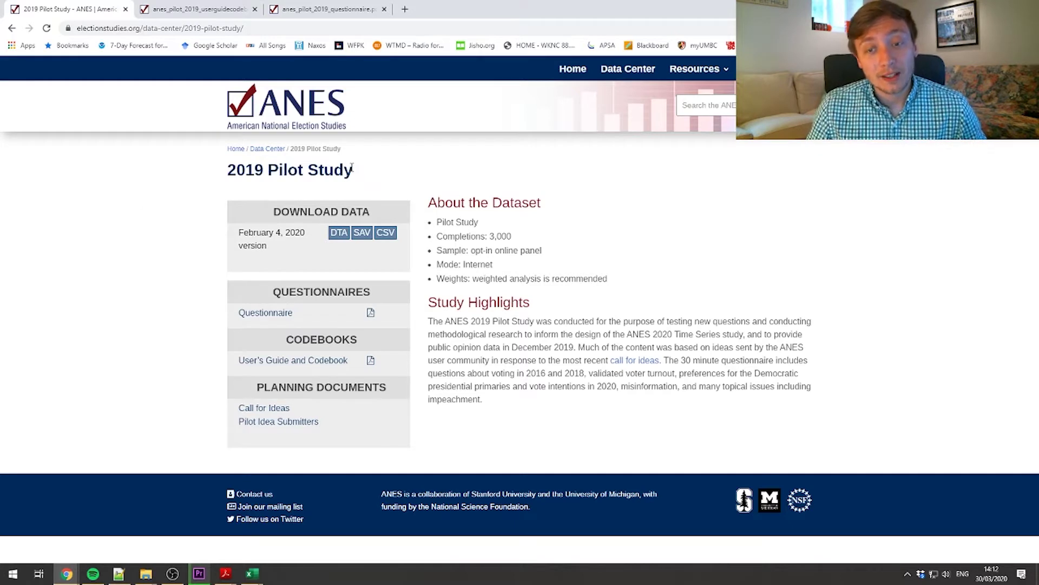
left_click_drag(515, 242, 492, 244)
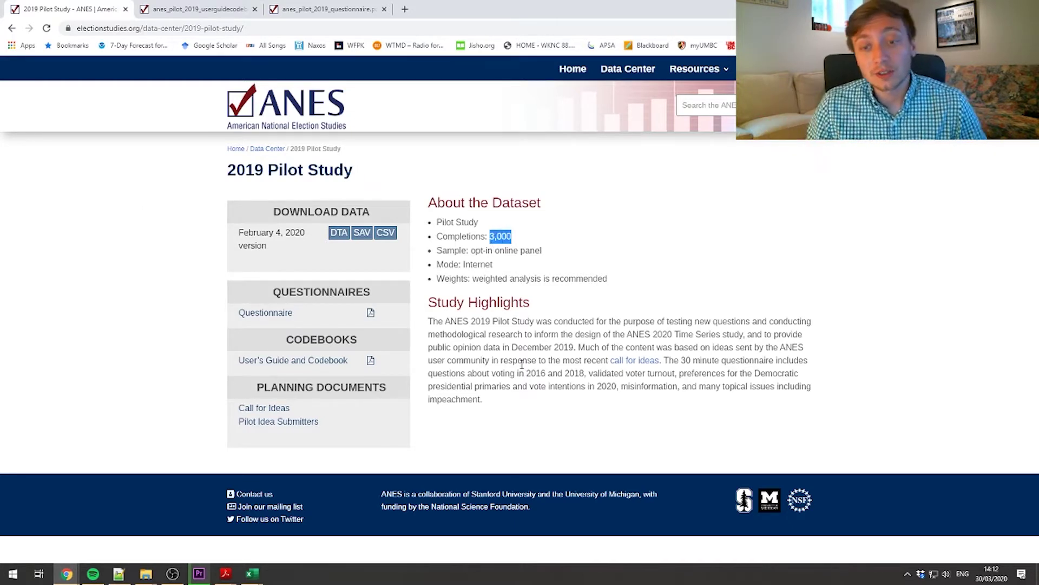
left_click_drag(494, 265, 437, 268)
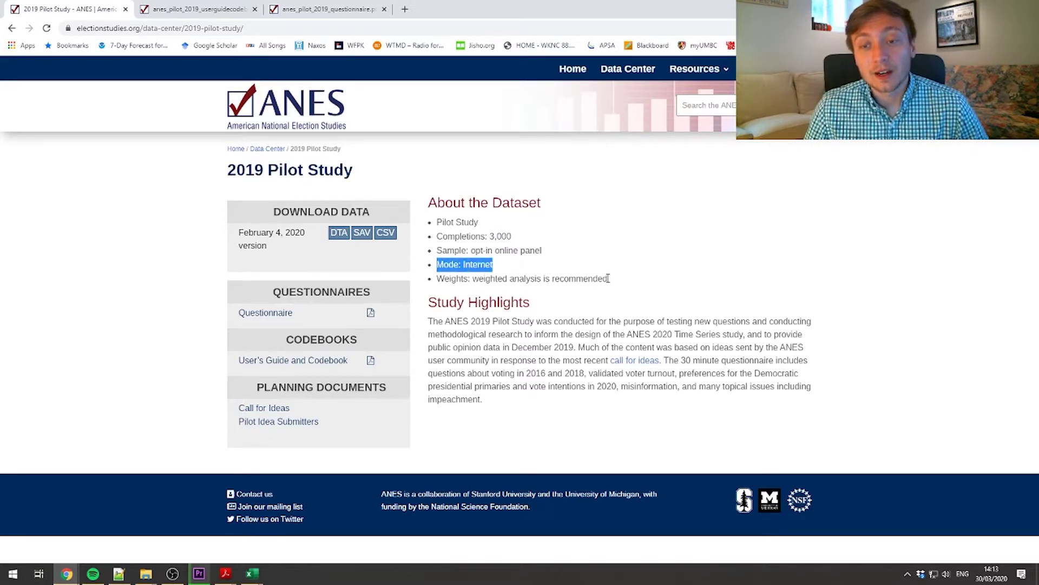
left_click_drag(615, 279, 445, 278)
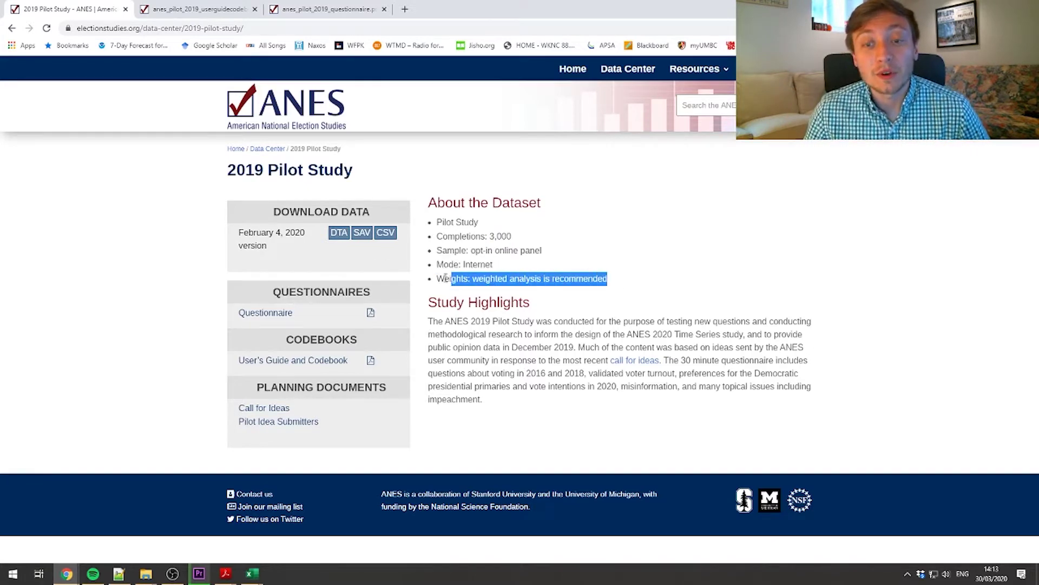
left_click(661, 298)
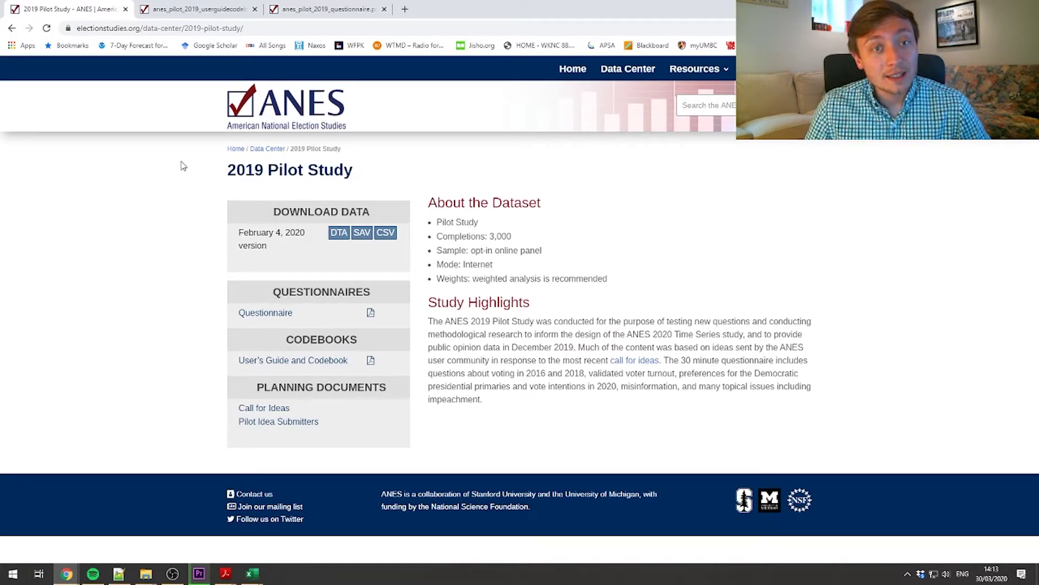
left_click(196, 10)
Skim the Study Overview, highlighting case count, December 20-31, 2018 field period and 33.9-minute median interview
scroll(929, 268, "down", 3)
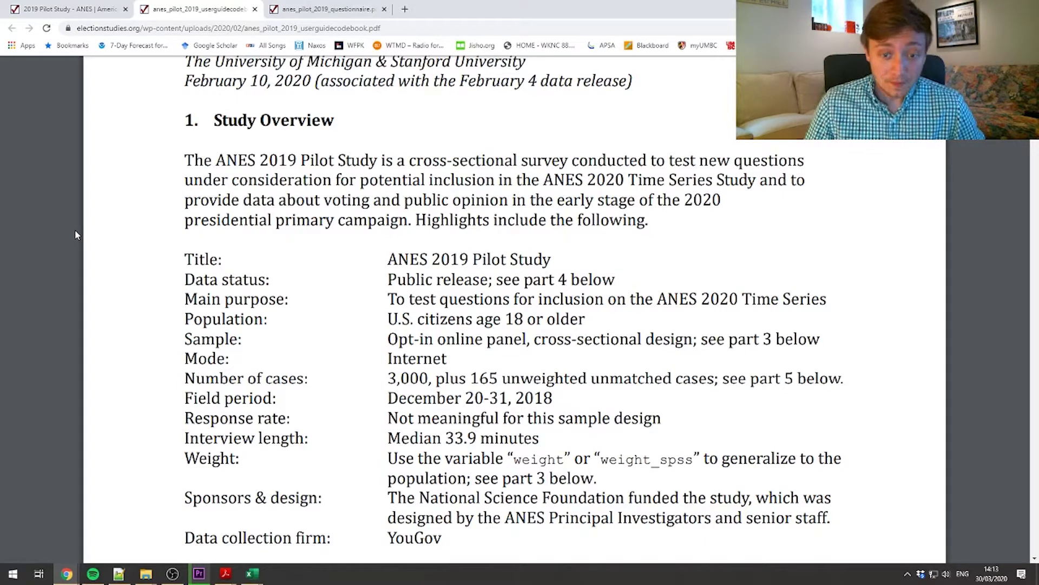
scroll(224, 200, "up", 3)
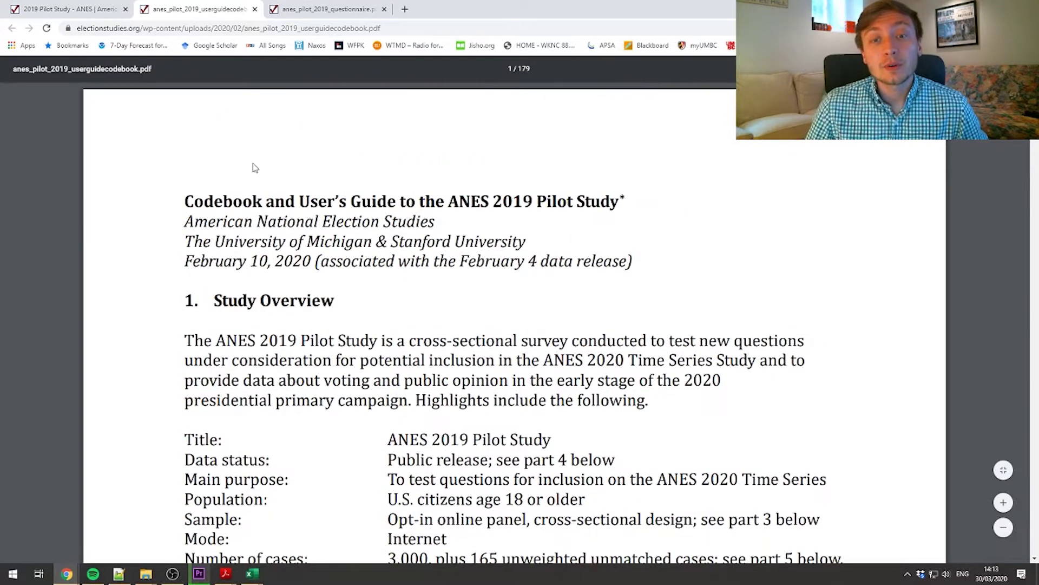
left_click_drag(394, 204, 301, 201)
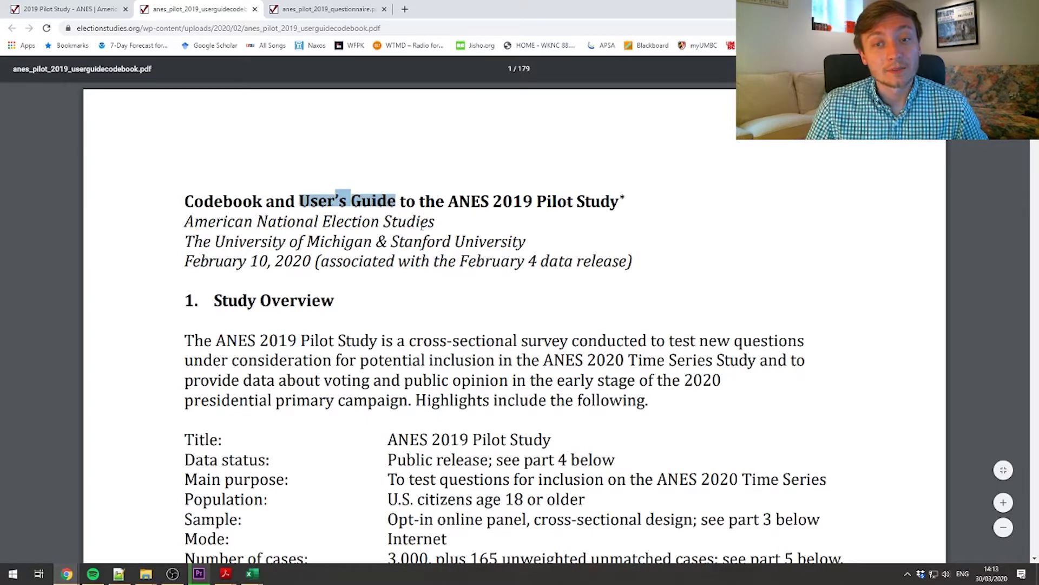
left_click(553, 240)
scroll(169, 300, "down", 3)
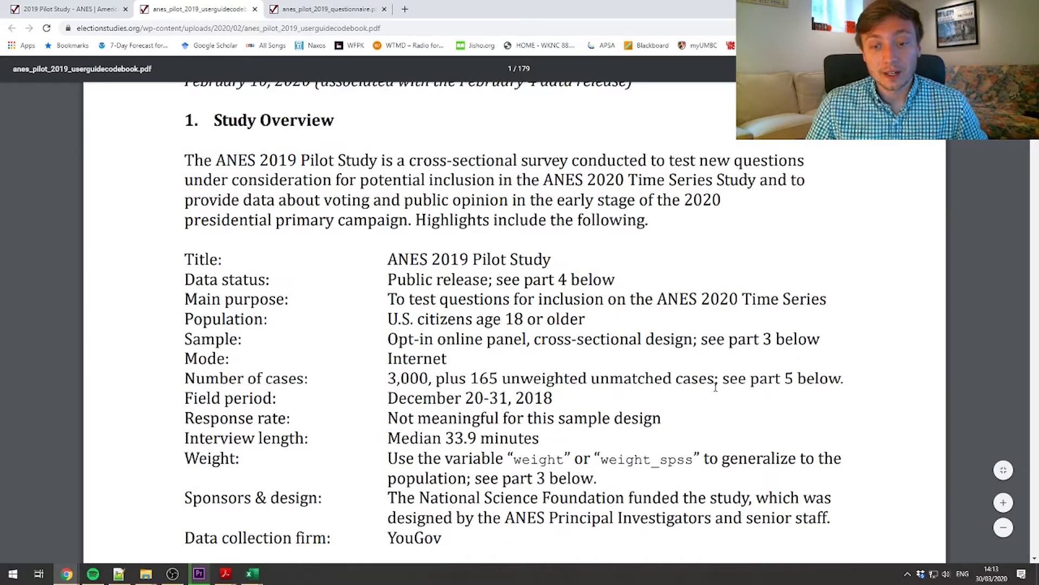
left_click_drag(419, 381, 441, 362)
left_click(441, 362)
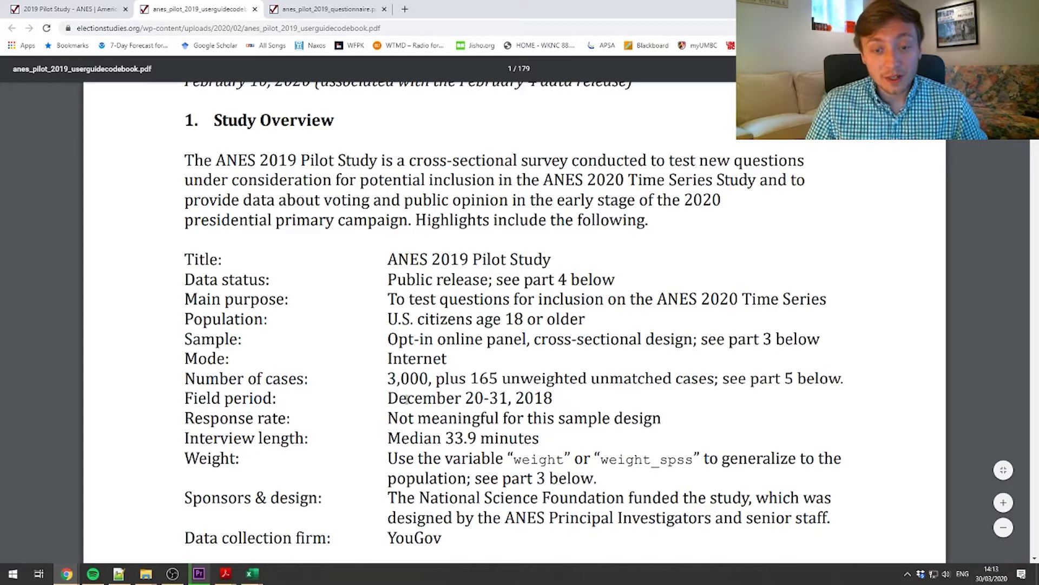
left_click_drag(389, 398, 552, 395)
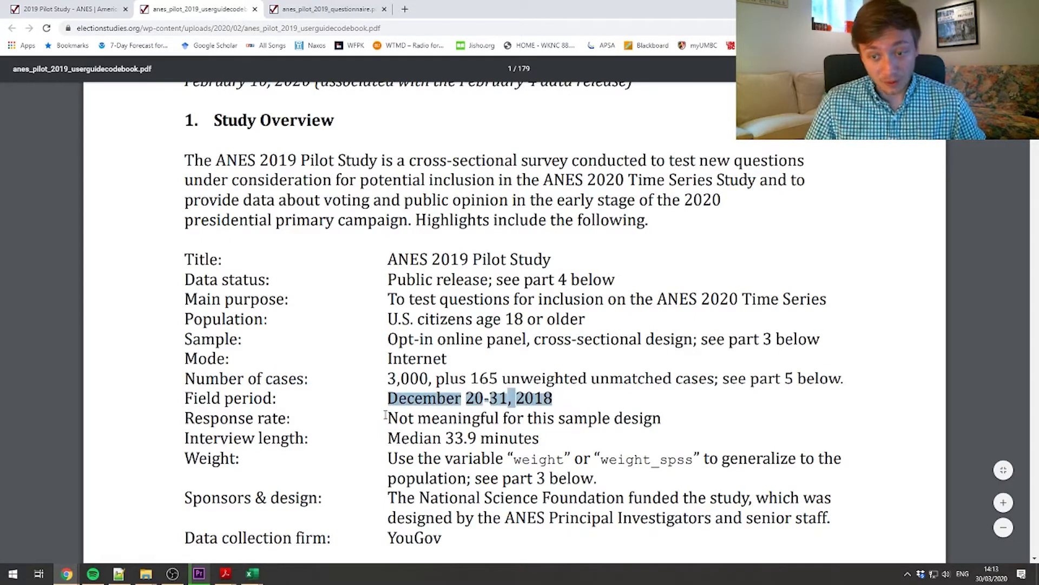
scroll(345, 348, "down", 3)
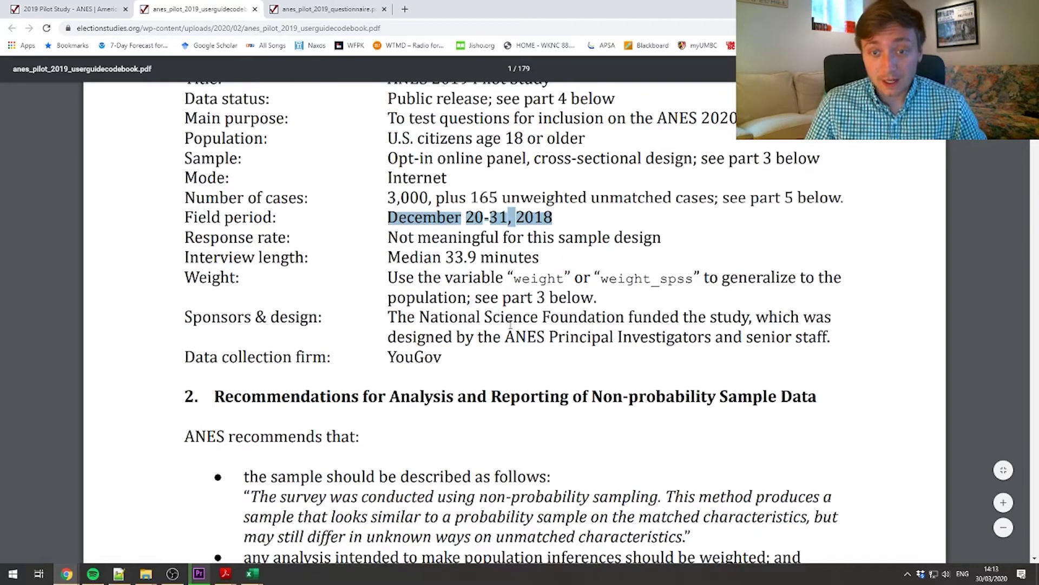
left_click_drag(445, 258, 312, 311)
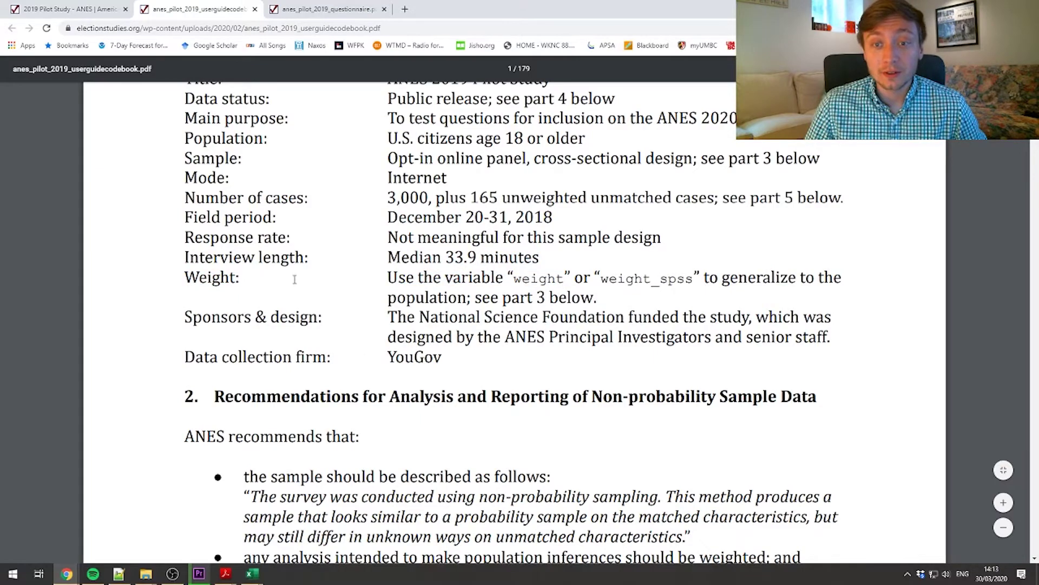
scroll(294, 279, "up", 3)
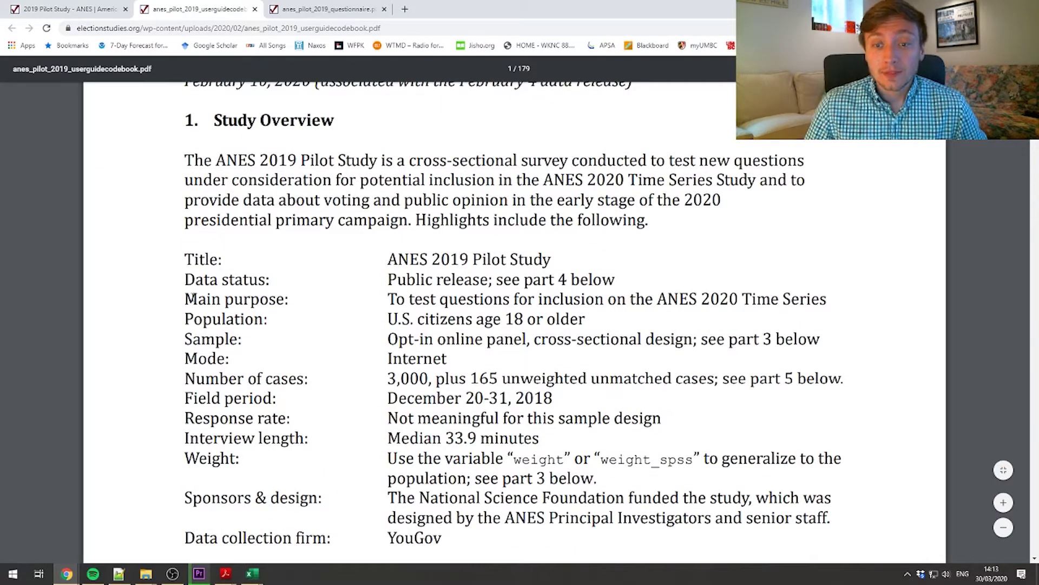
Scroll into the codebook and highlight the 'Weights in data analysis' paragraph
scroll(156, 287, "down", 10)
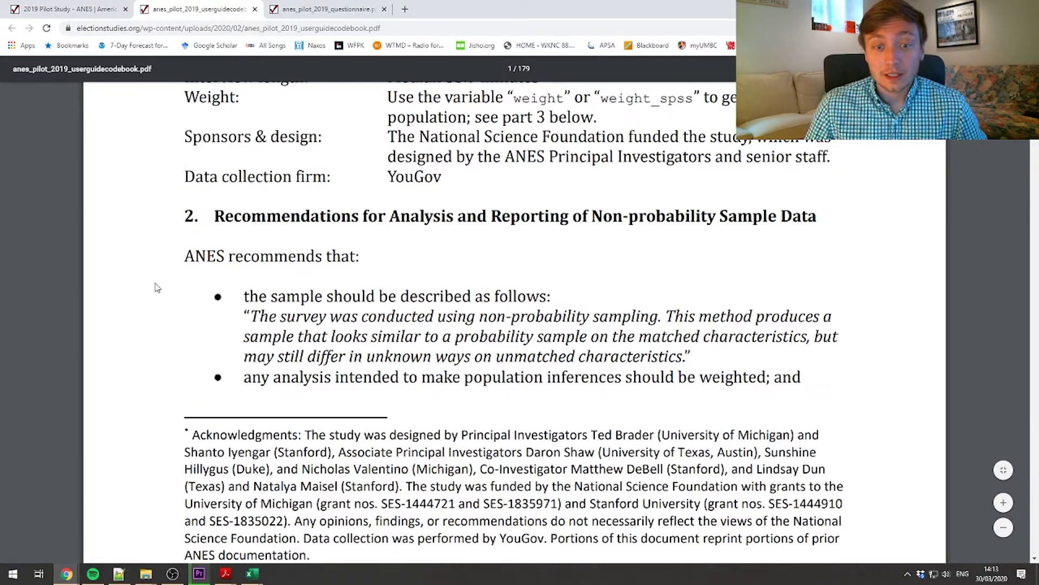
scroll(157, 288, "down", 3)
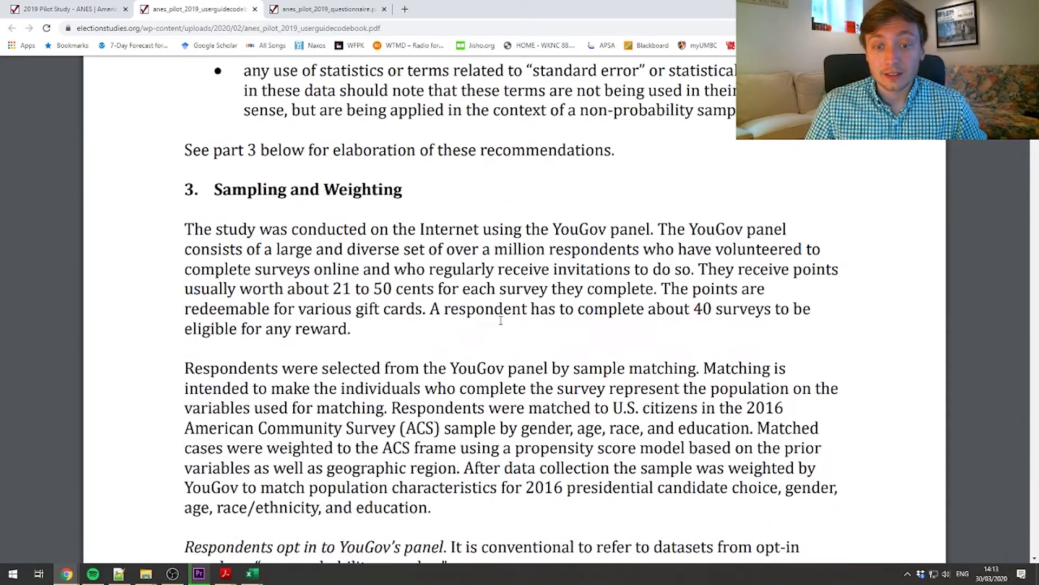
scroll(373, 331, "down", 15)
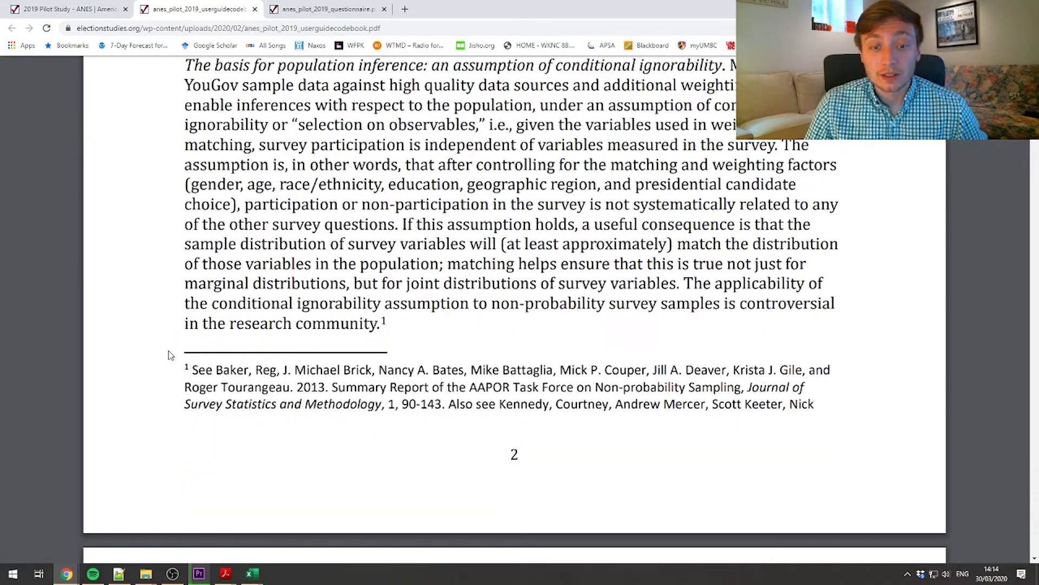
scroll(170, 355, "down", 6)
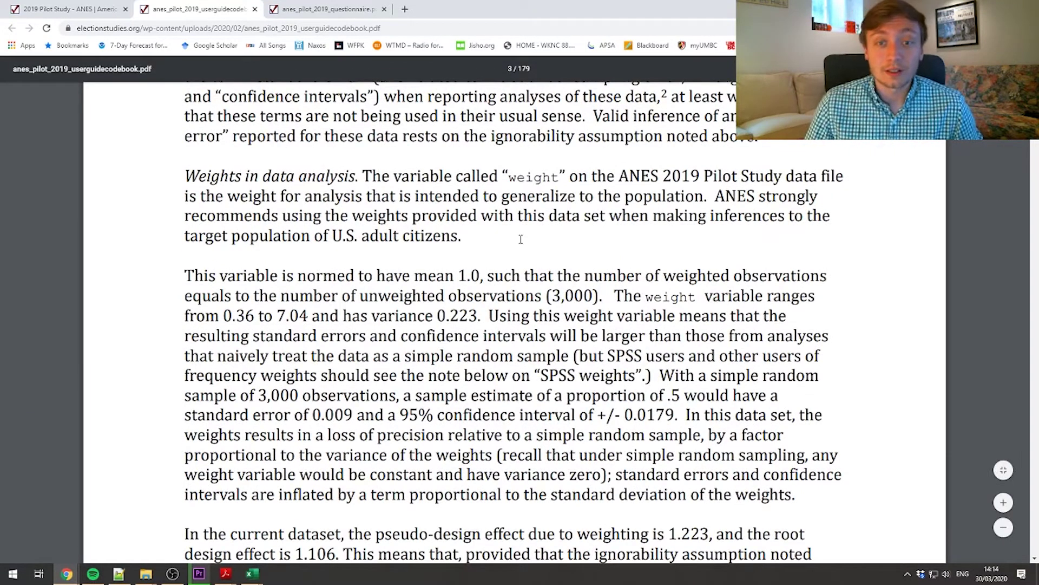
left_click_drag(182, 169, 467, 237)
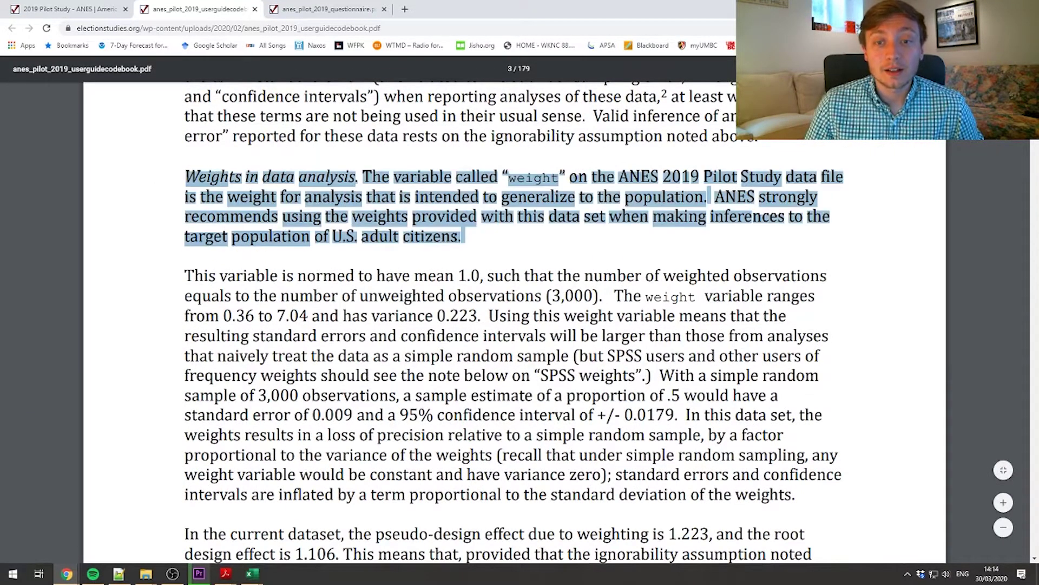
left_click(115, 344)
Skim the following codebook sections, scroll back up, and return to the 2019 Pilot Study page
scroll(185, 336, "down", 3)
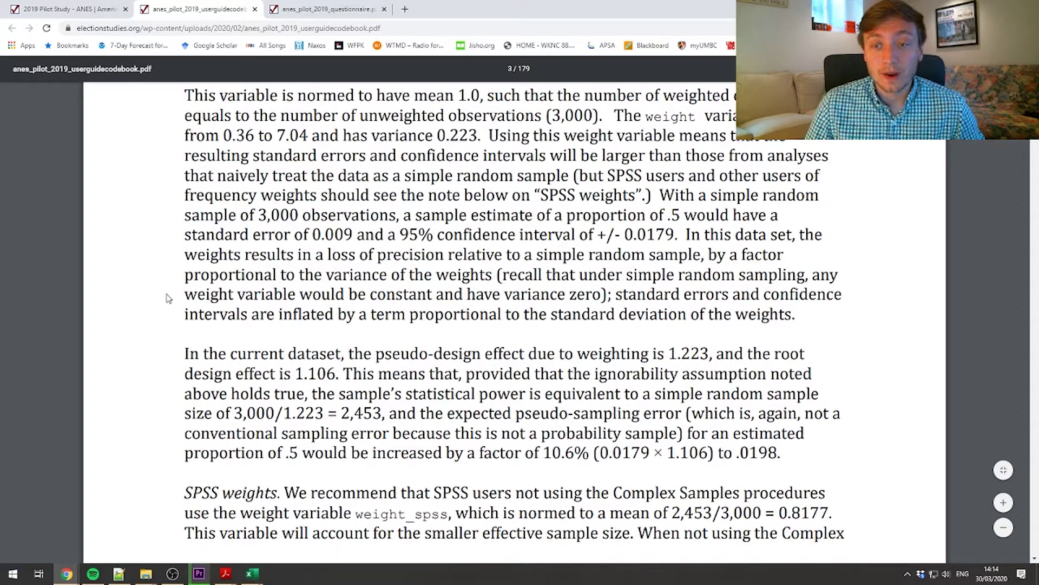
scroll(174, 298, "down", 3)
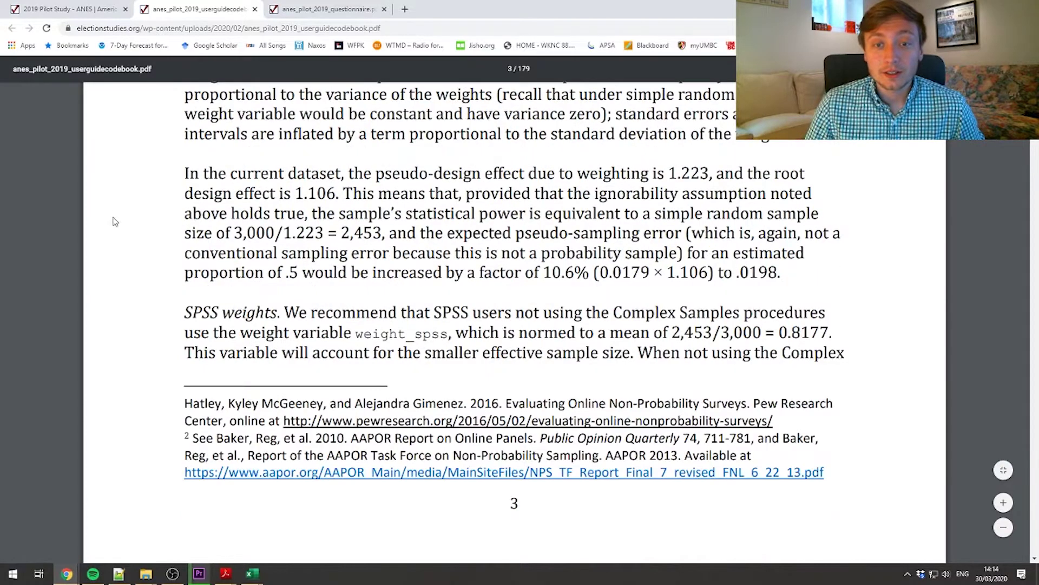
scroll(151, 318, "down", 9)
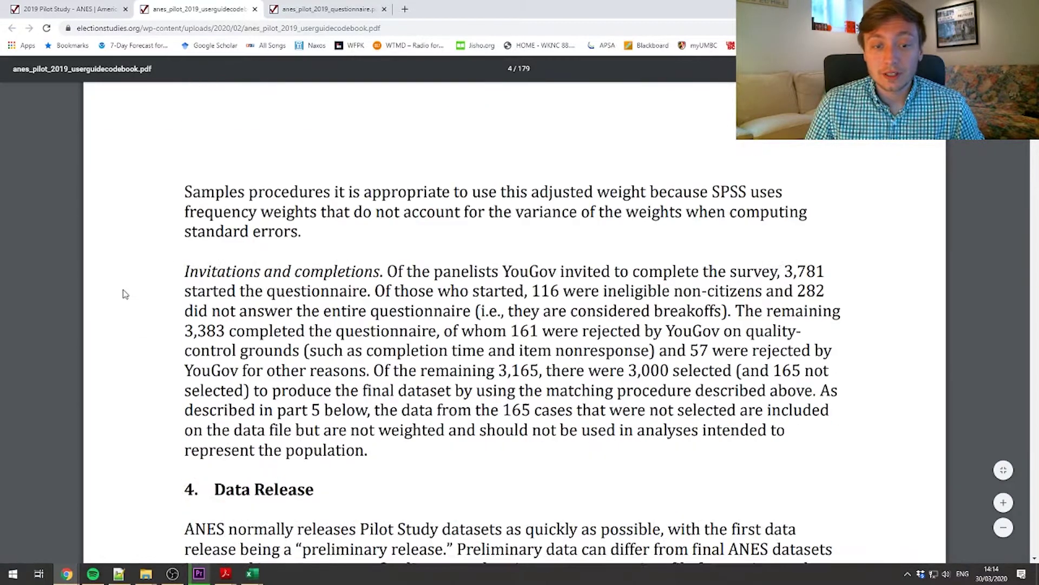
scroll(163, 281, "down", 3)
scroll(167, 284, "down", 9)
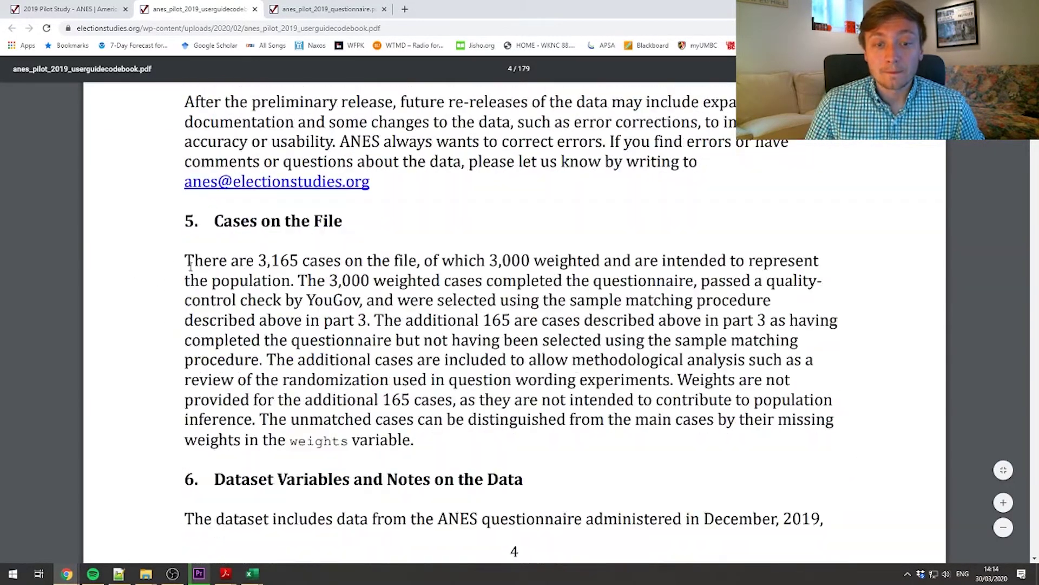
scroll(280, 246, "up", 3)
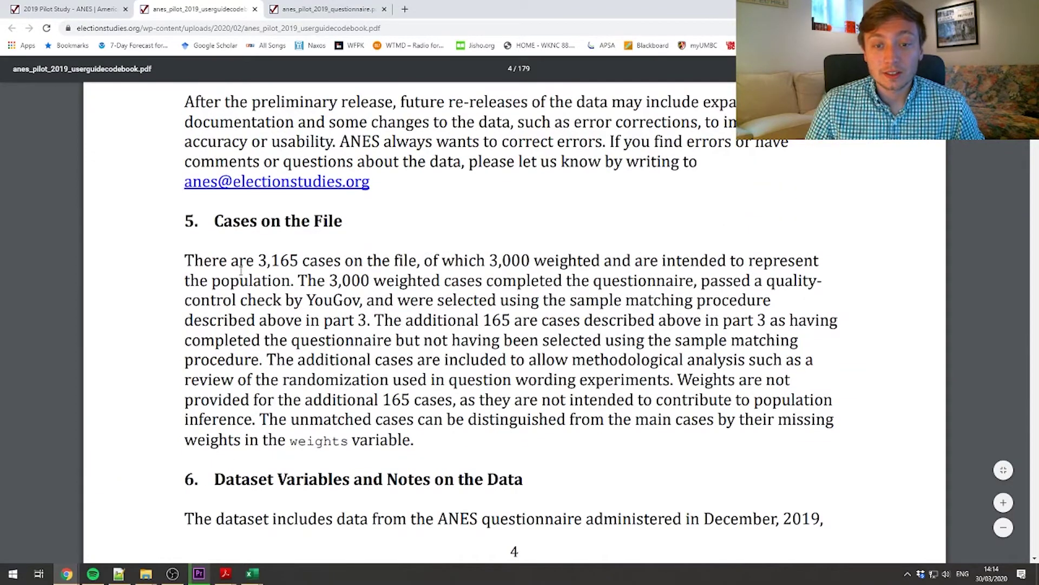
scroll(168, 360, "down", 10)
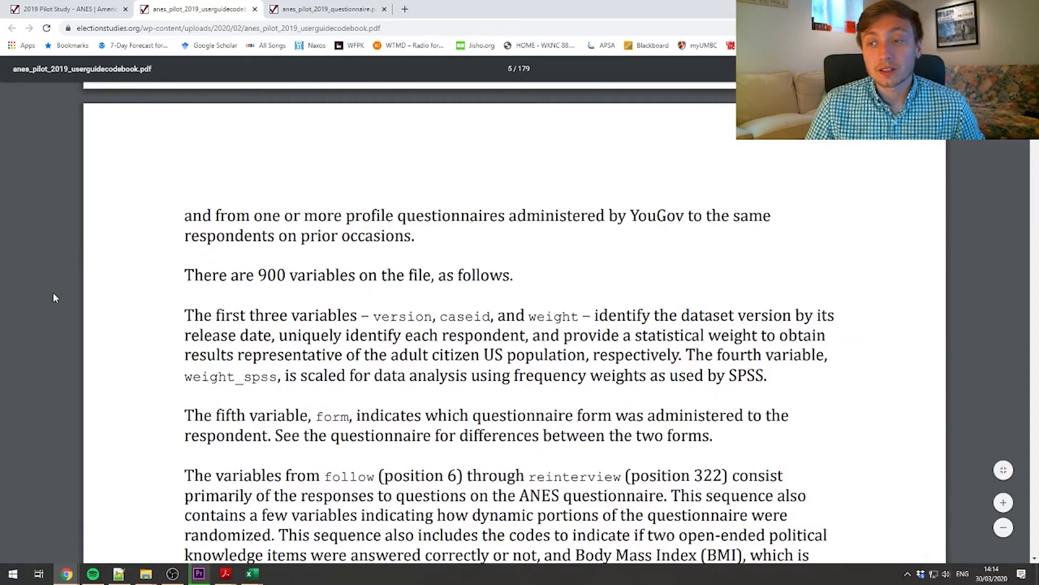
scroll(53, 298, "up", 15)
scroll(48, 339, "up", 10)
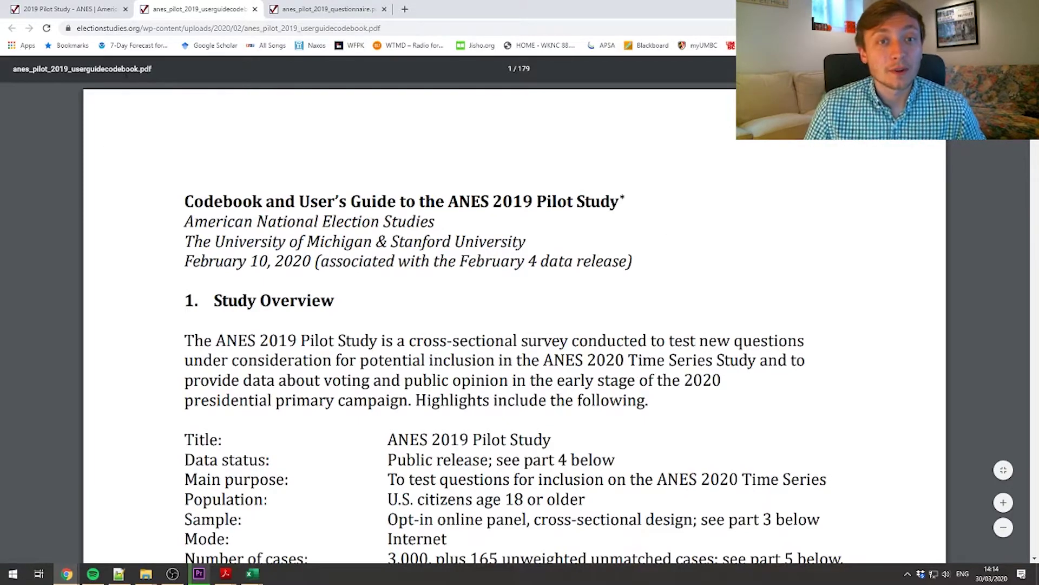
left_click(67, 8)
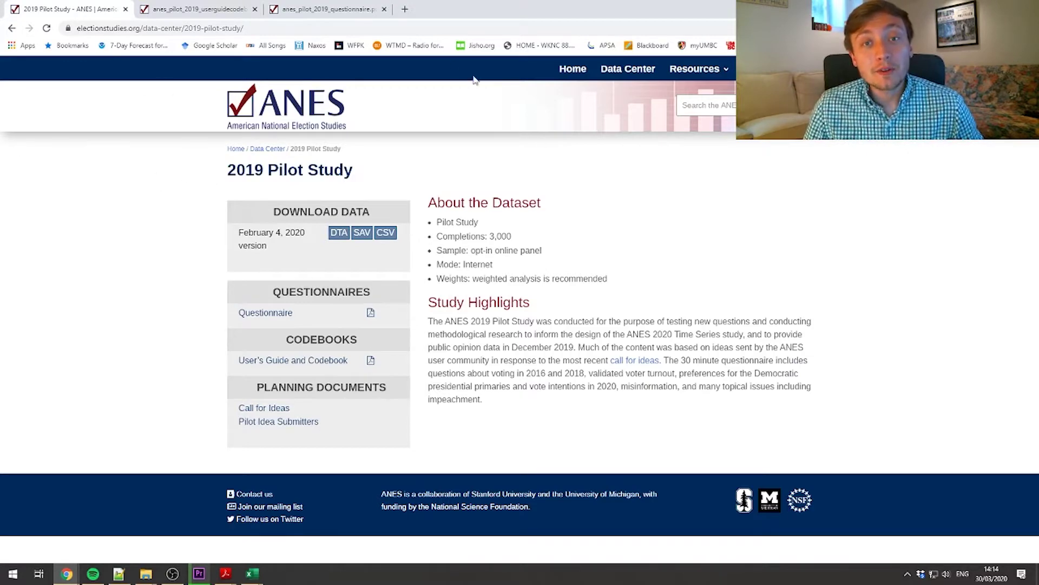
Open the questionnaire PDF at page 2 and highlight the reg1b voter registration question
left_click(327, 10)
scroll(403, 426, "up", 4)
scroll(404, 426, "up", 2)
left_click_drag(1034, 165, 1034, 142)
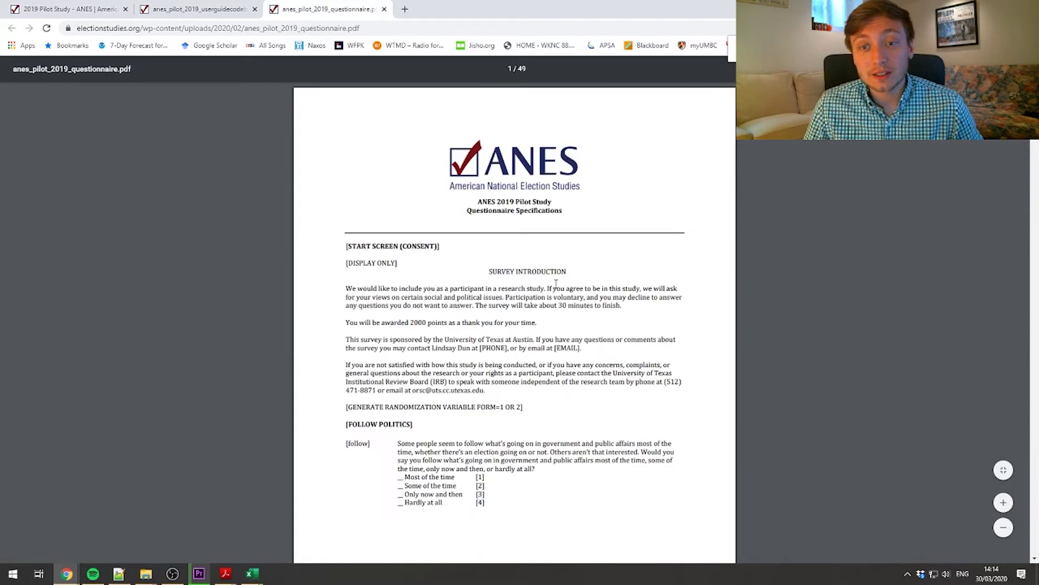
scroll(340, 271, "down", 10)
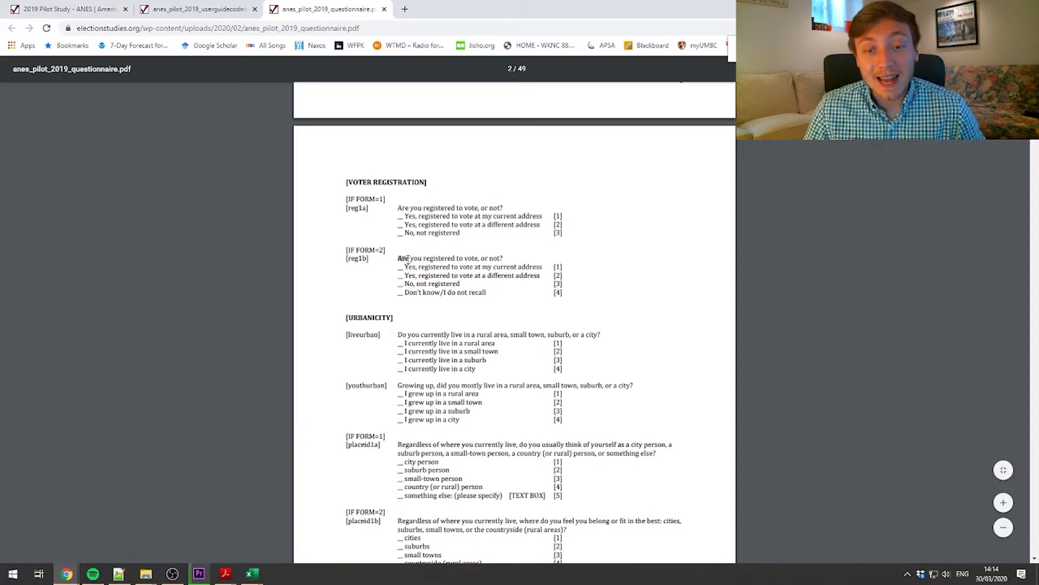
left_click_drag(398, 259, 514, 253)
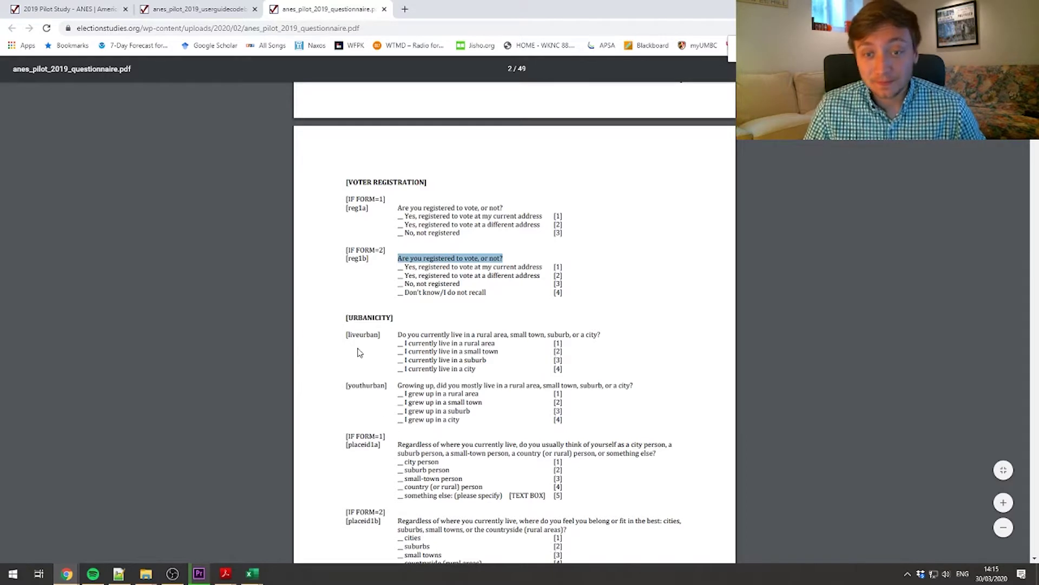
left_click(524, 314)
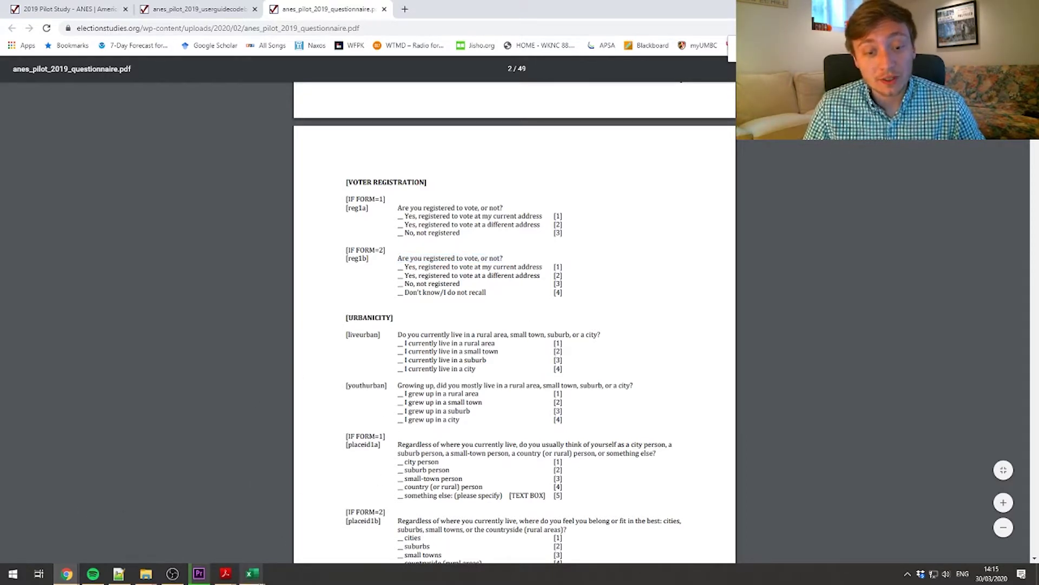
In Book1, select trump cells B1–B14 and review the unit, trump, econ, partyID and age headers
mouse_move(252, 572)
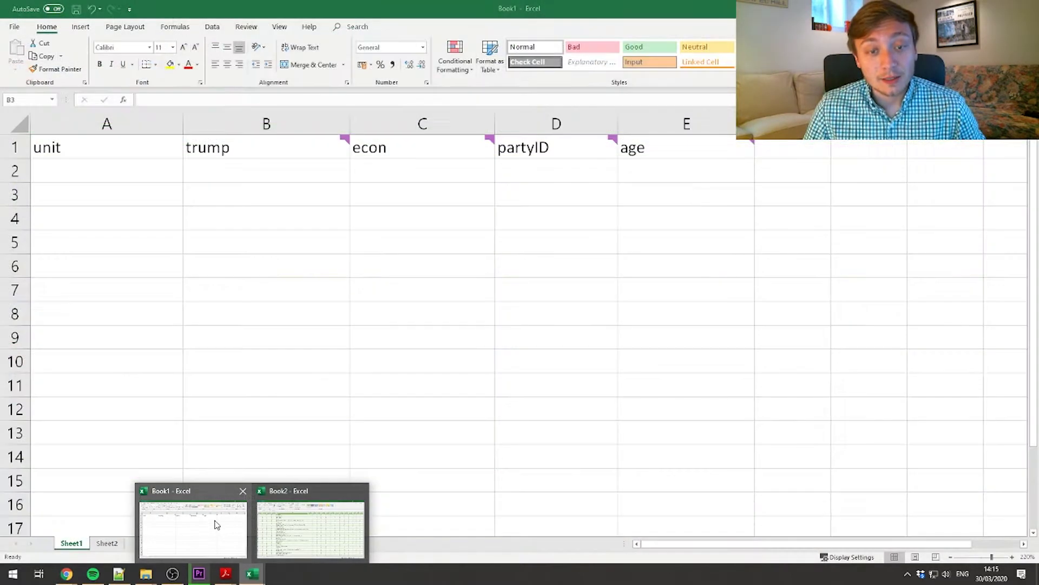
left_click(217, 524)
mouse_move(207, 148)
left_mouse_down()
mouse_move(225, 172)
mouse_move(262, 460)
left_mouse_up()
mouse_move(345, 136)
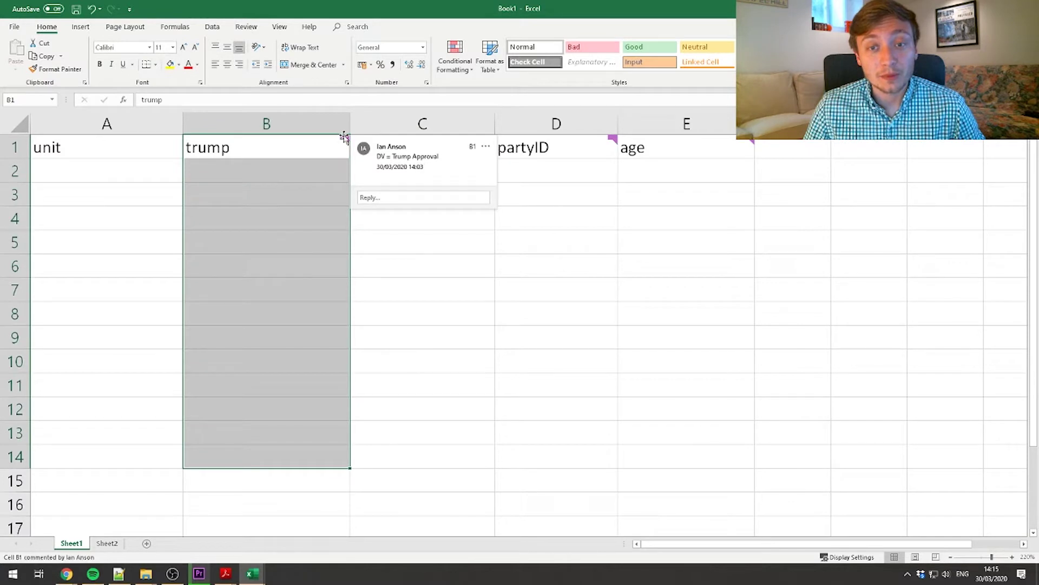
mouse_move(490, 139)
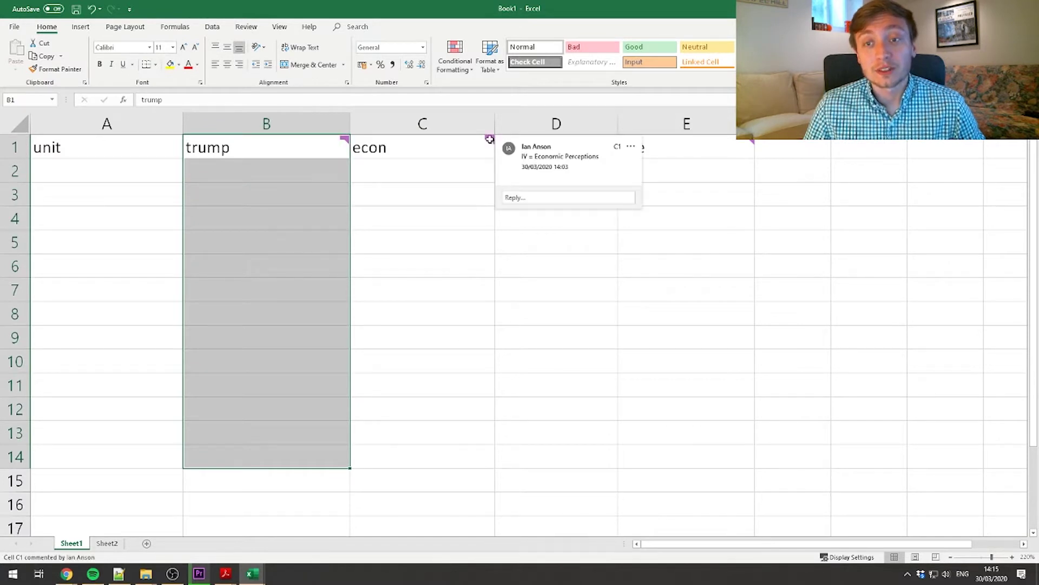
mouse_move(612, 136)
mouse_move(752, 147)
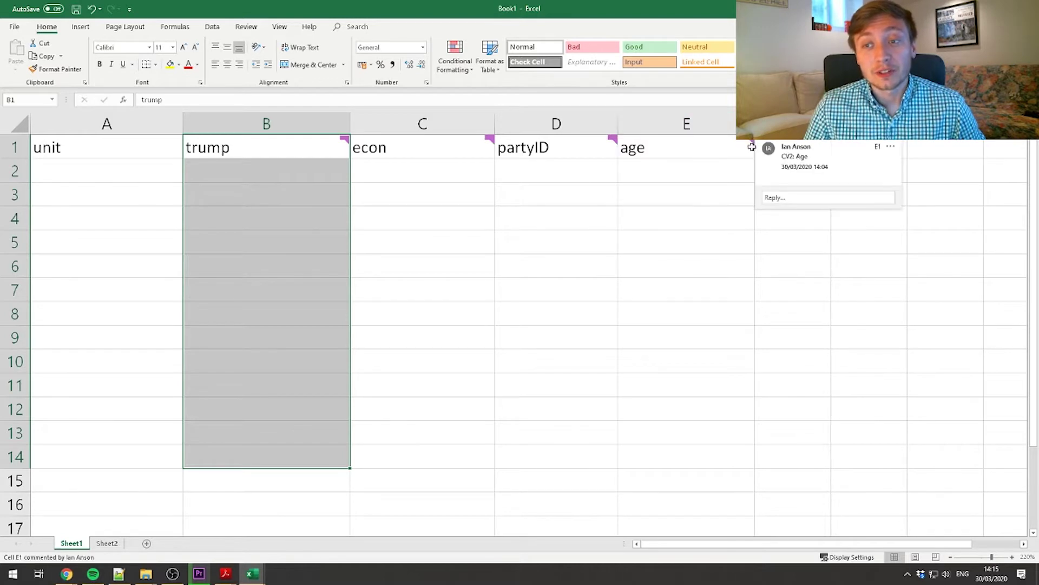
left_click(387, 186)
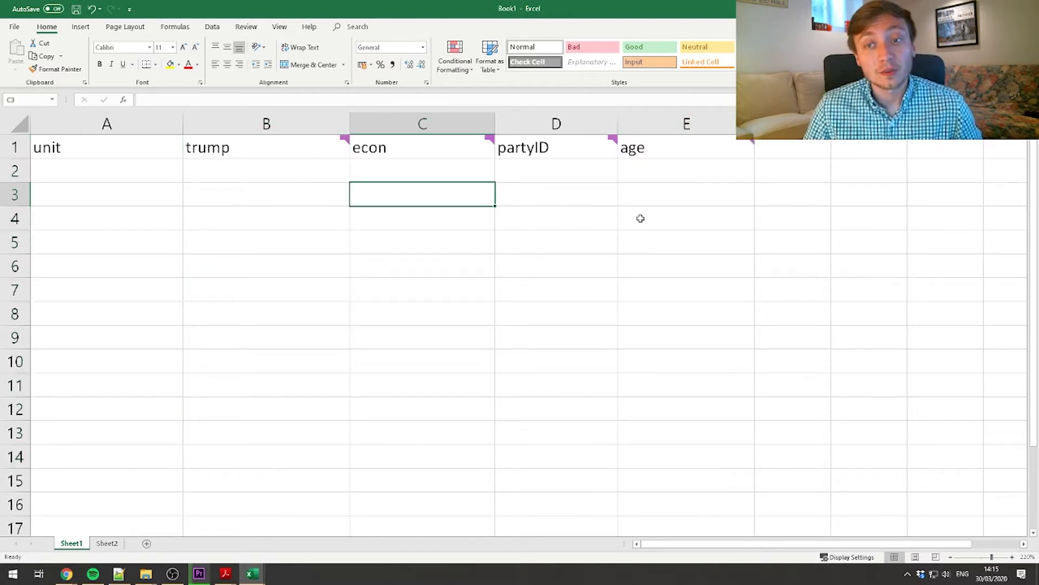
Switch back from the spreadsheet to the questionnaire PDF
key("alt+Tab")
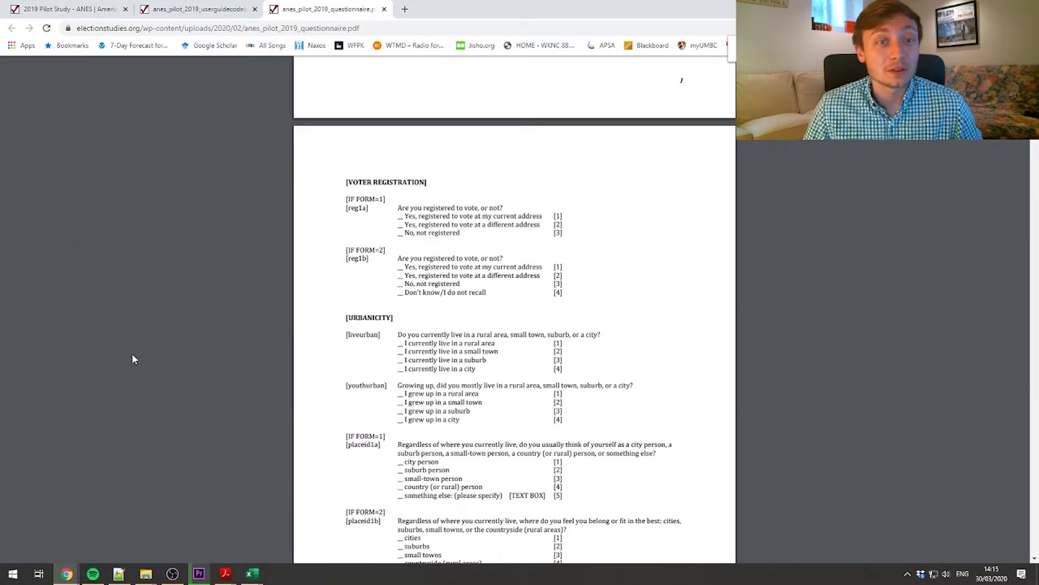
scroll(229, 385, "up", 3)
scroll(297, 378, "down", 3)
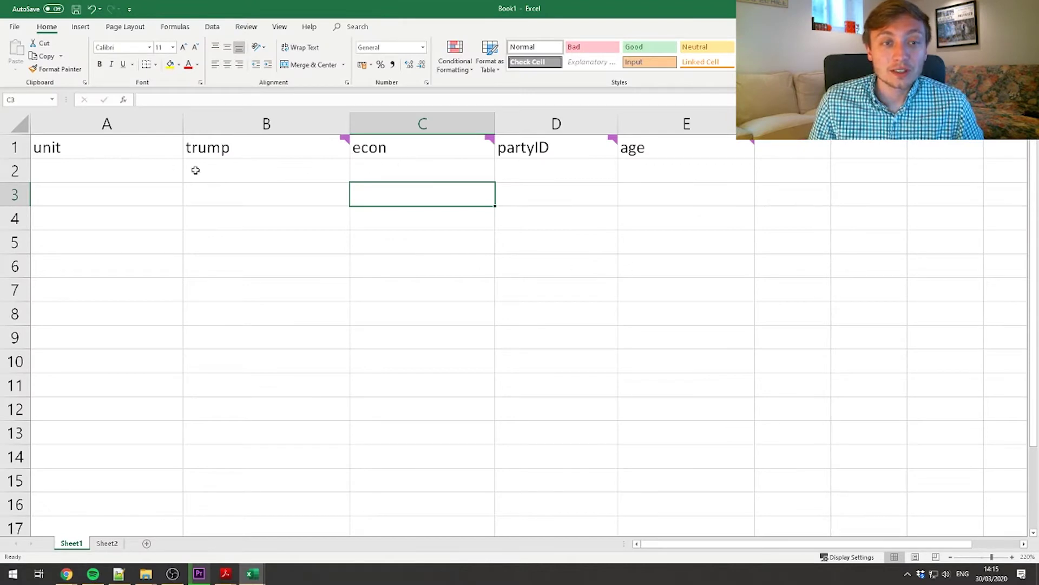
key("alt+Tab")
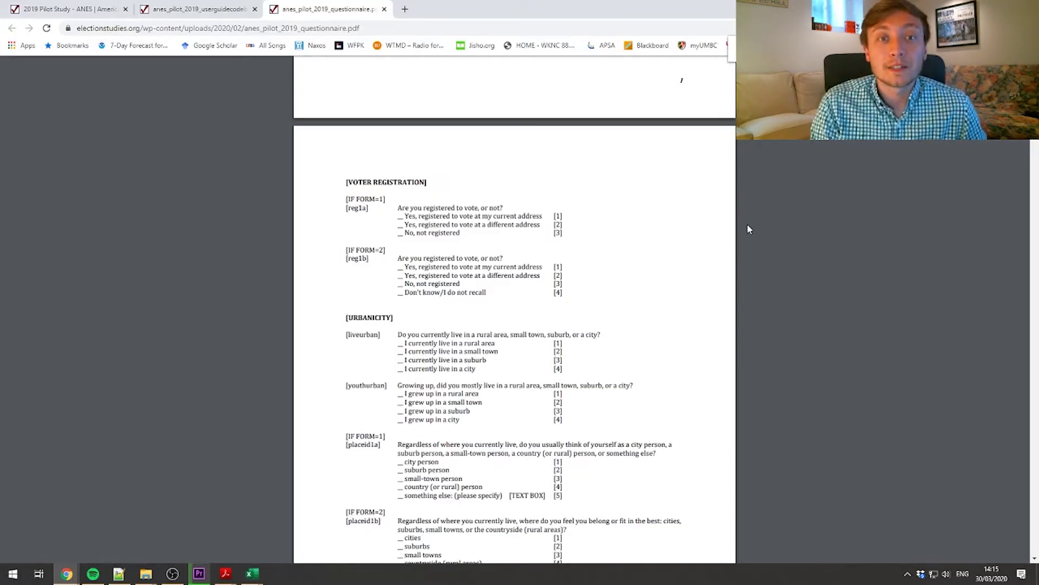
Search the questionnaire for Trump and mark the 2016 turnout question on page 3
key("ctrl+f")
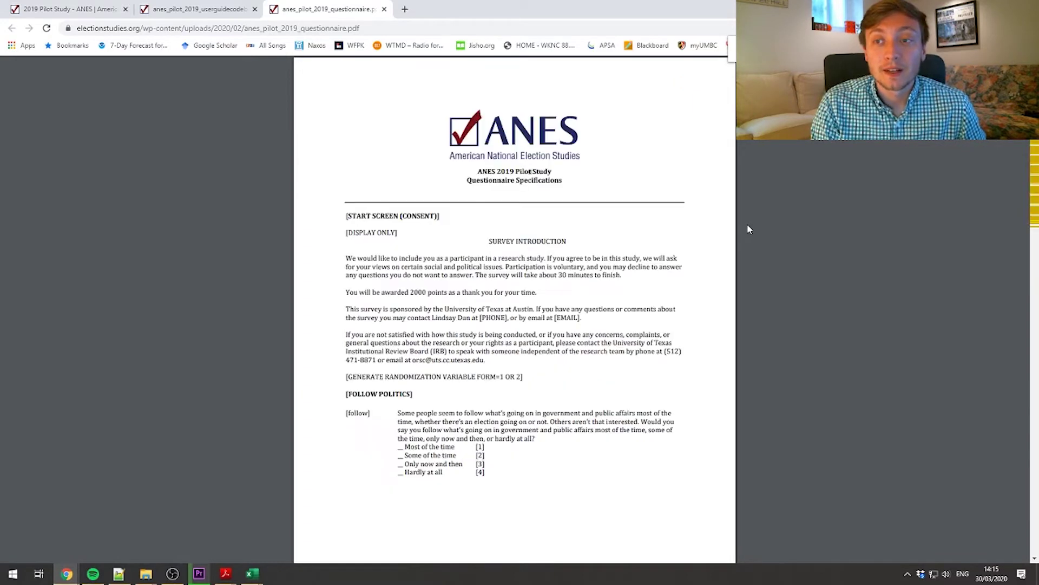
key("Return")
key("Return")
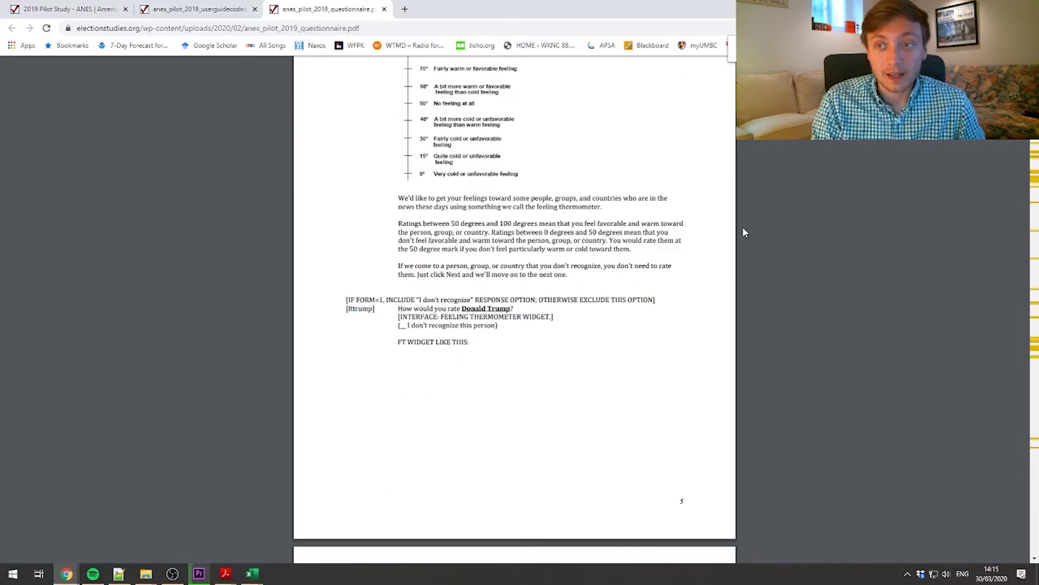
key("shift+Return")
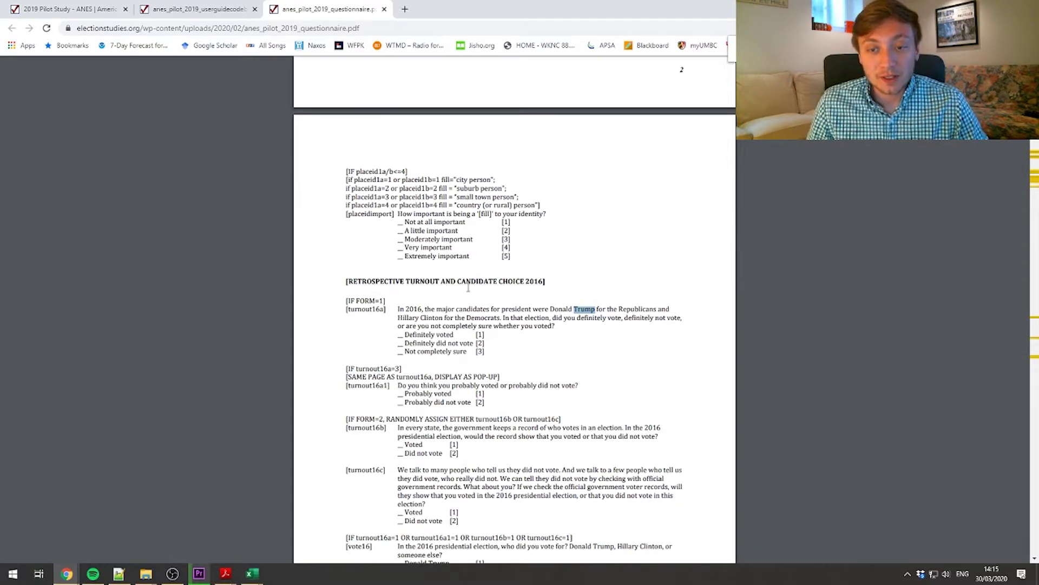
left_click_drag(396, 307, 502, 352)
left_click(506, 353)
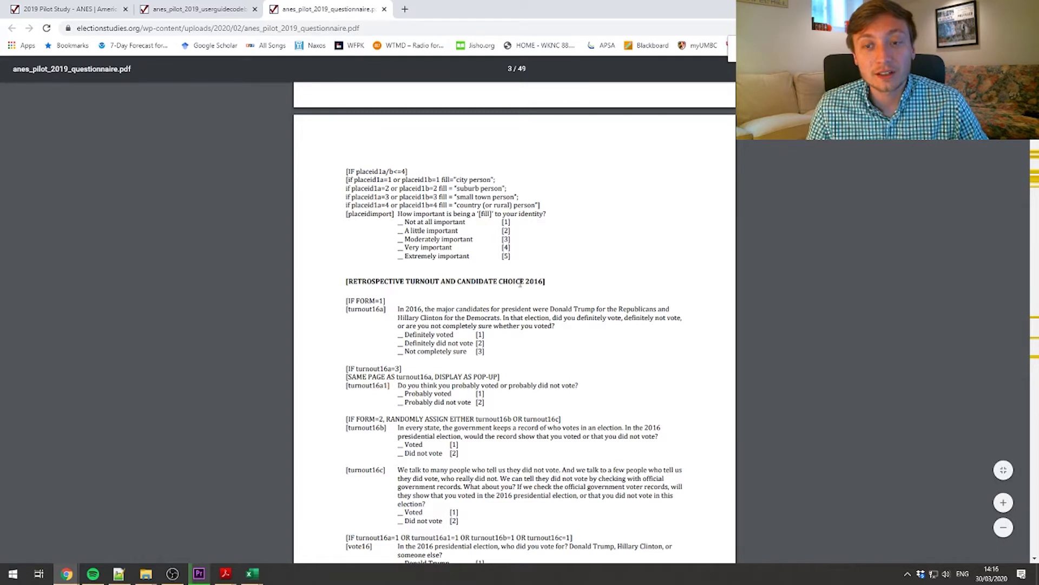
Step through the Trump matches from the vote16 question to fttrump on page 5
key("Return")
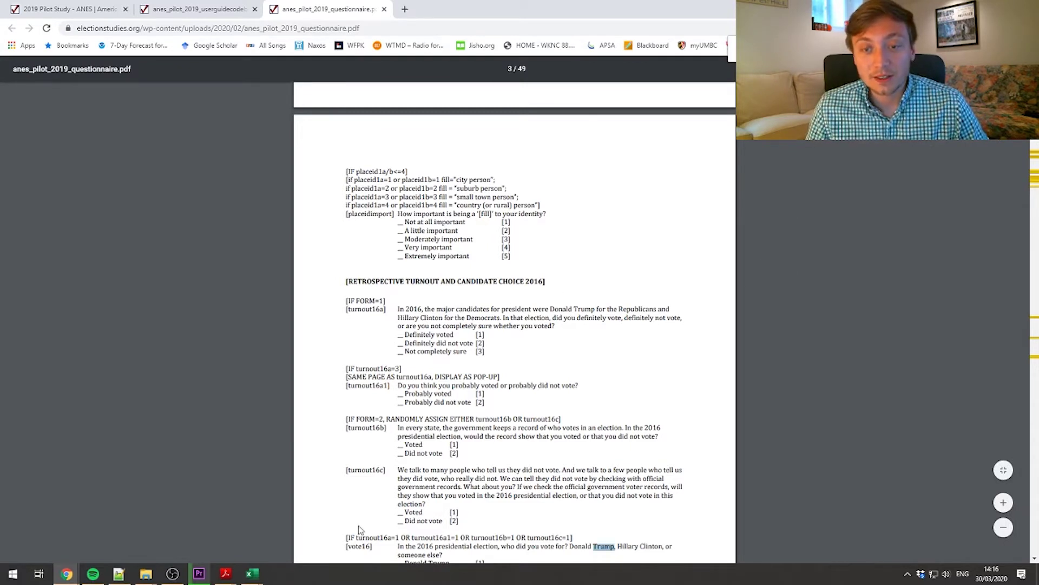
key("Return")
scroll(406, 342, "up", 6)
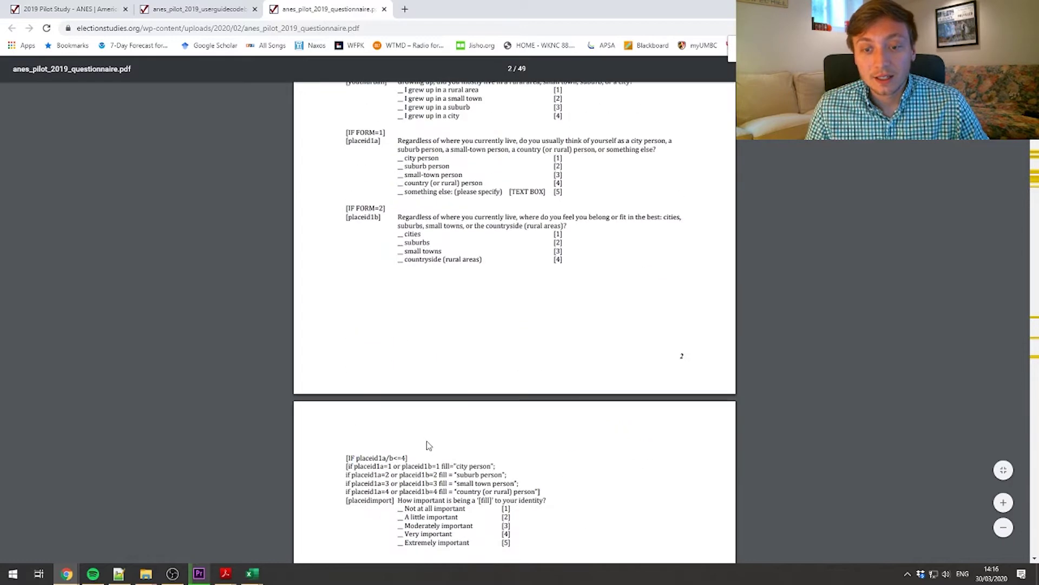
scroll(434, 405, "down", 3)
key("Return")
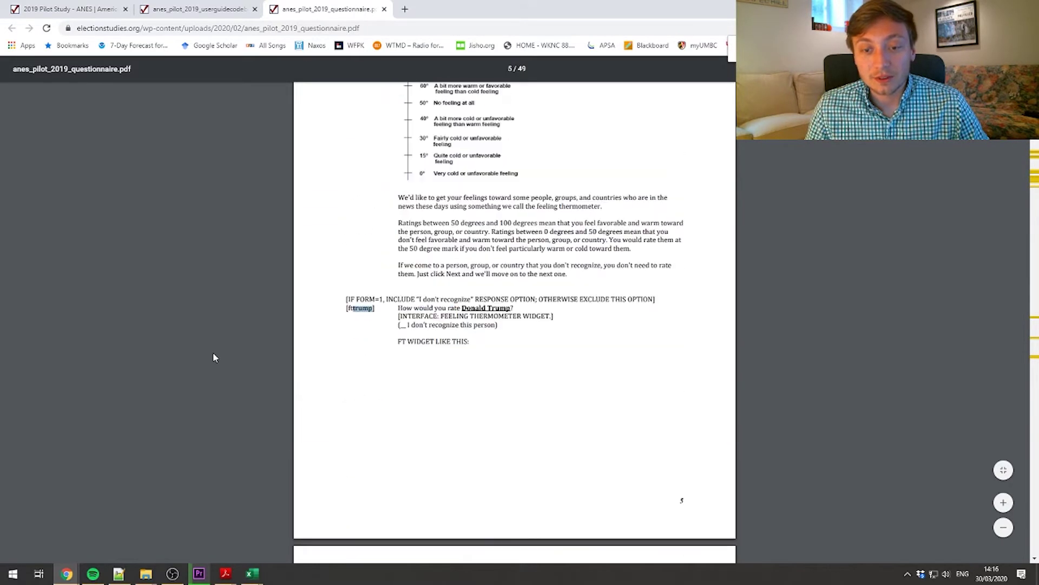
key("Return")
key("Return")
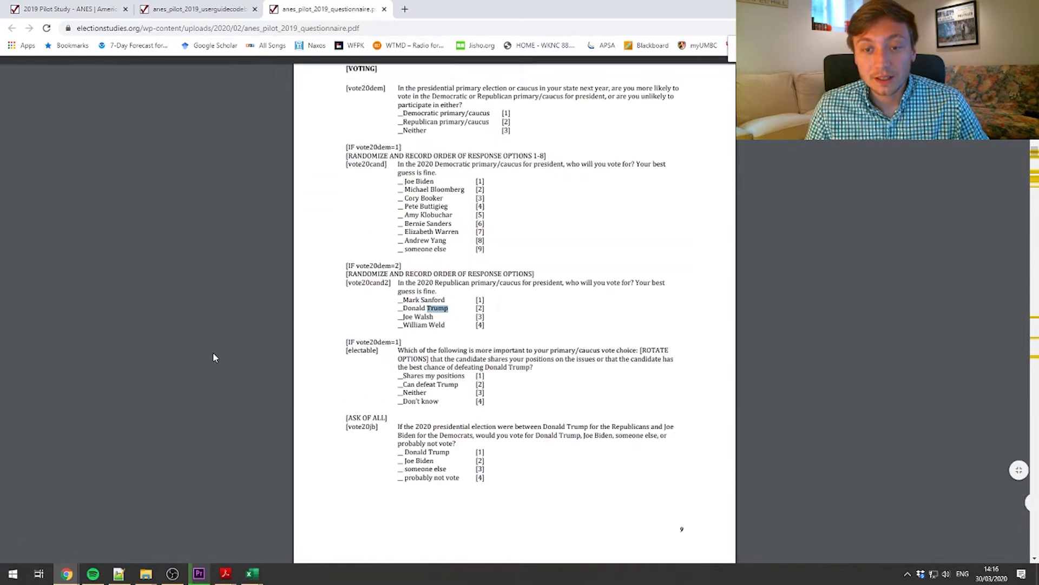
Scroll around page 5 and select 'Trump' in the feeling thermometer question
scroll(374, 344, "up", 15)
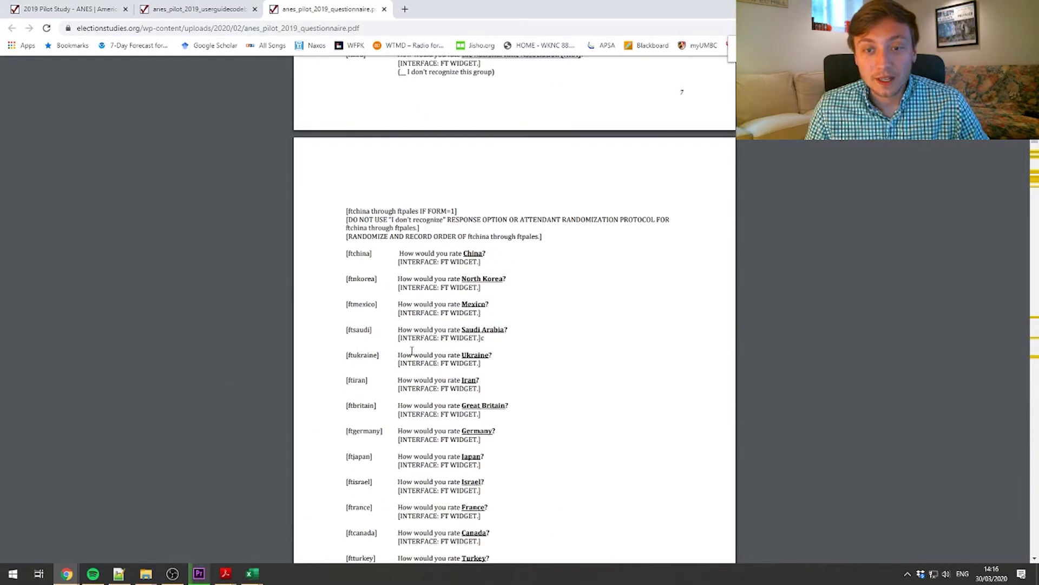
scroll(413, 351, "up", 10)
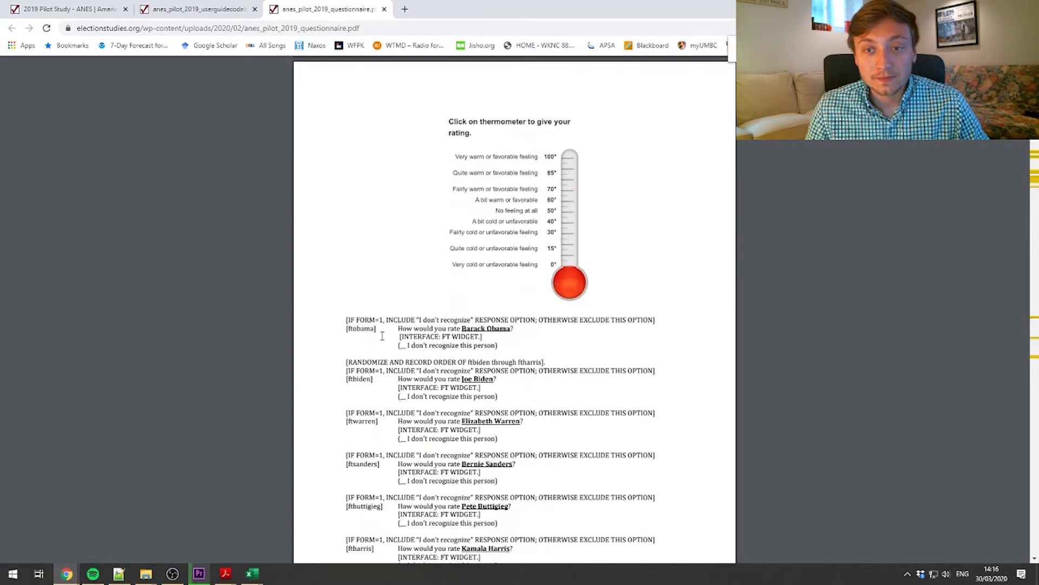
scroll(383, 336, "up", 6)
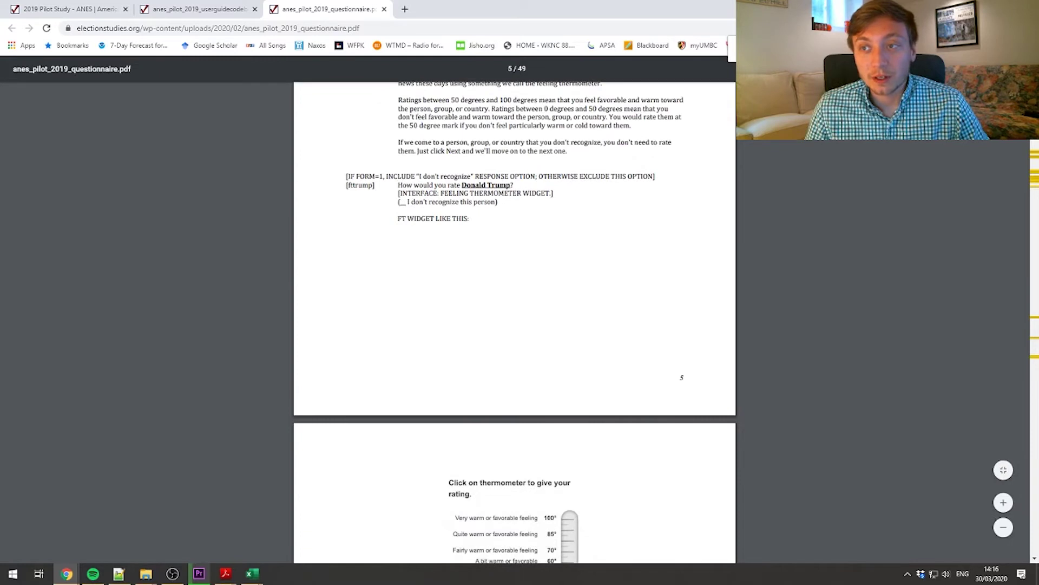
double_click(499, 185)
scroll(565, 306, "up", 3)
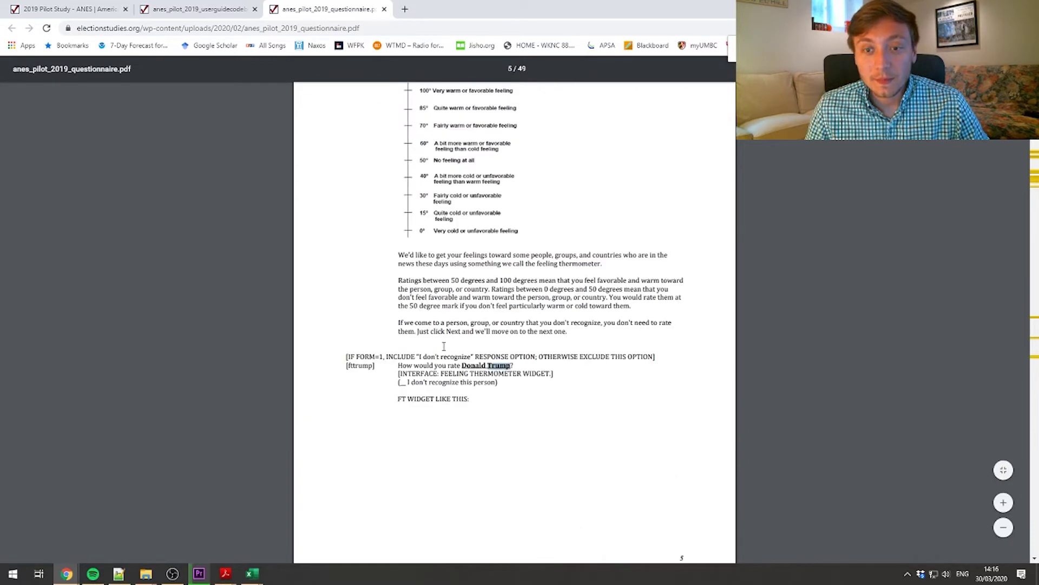
scroll(443, 347, "up", 6)
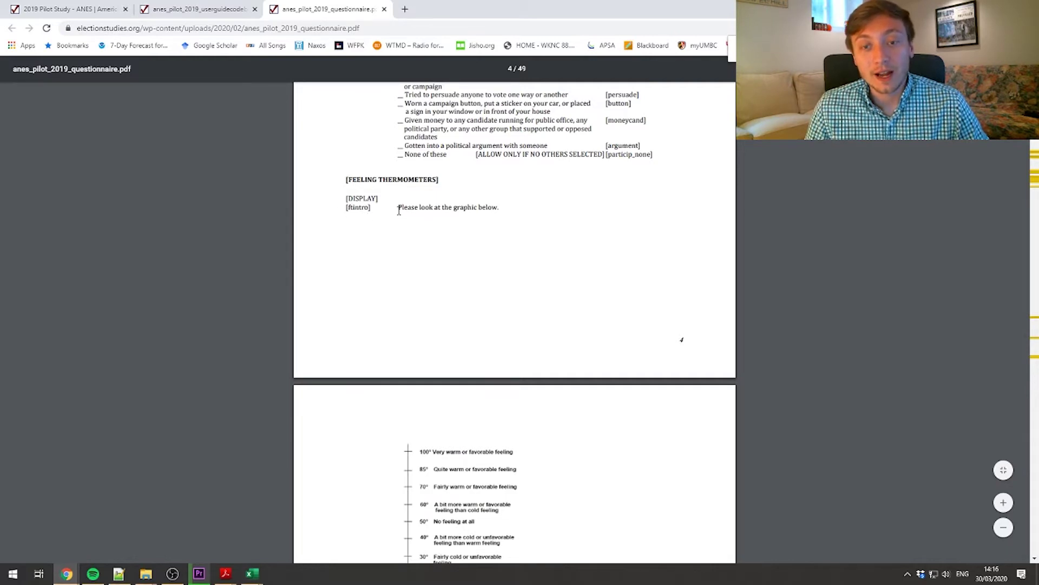
scroll(549, 299, "down", 3)
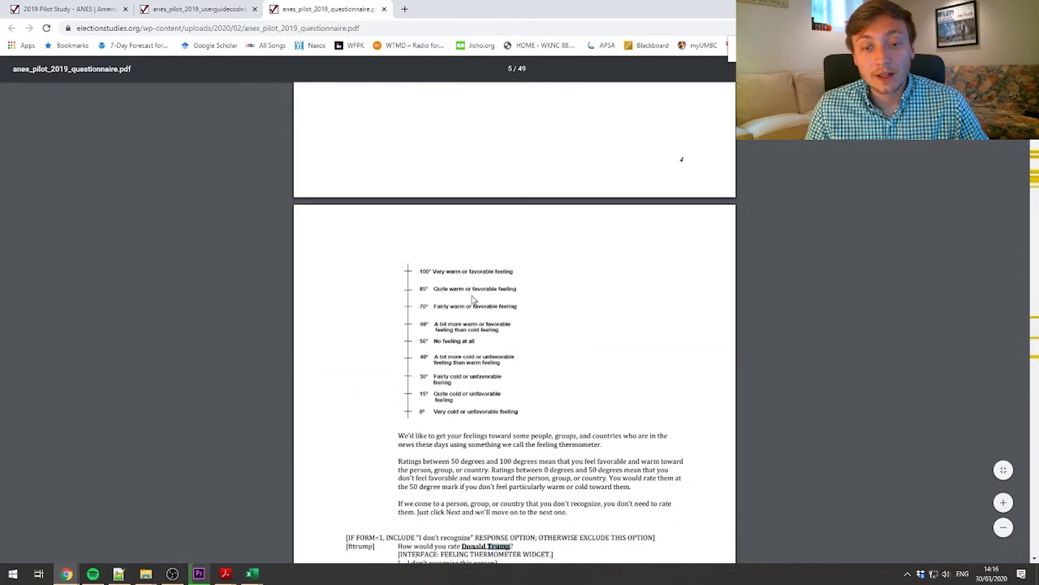
scroll(416, 321, "down", 10)
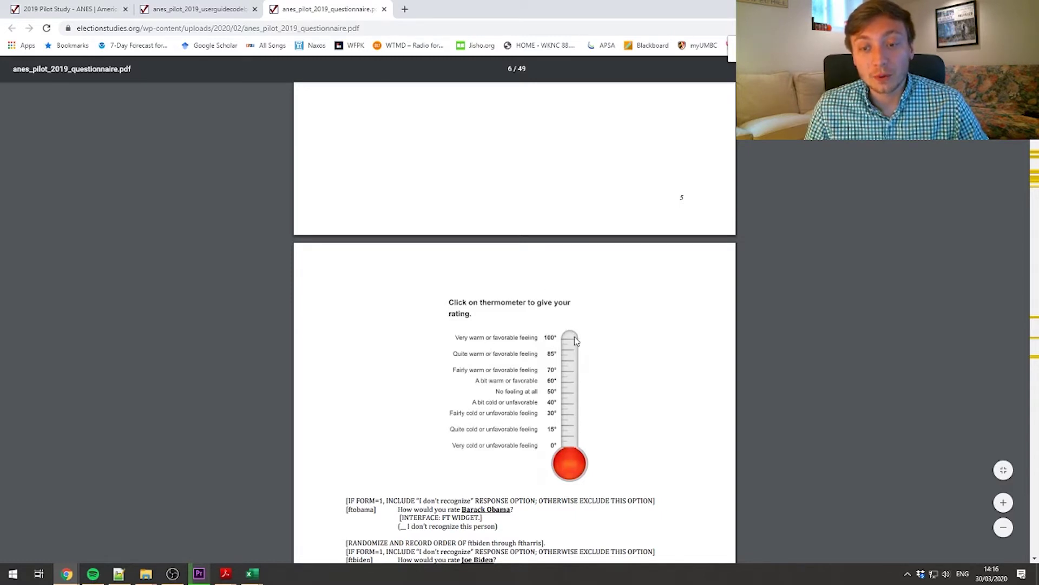
scroll(732, 433, "down", 3)
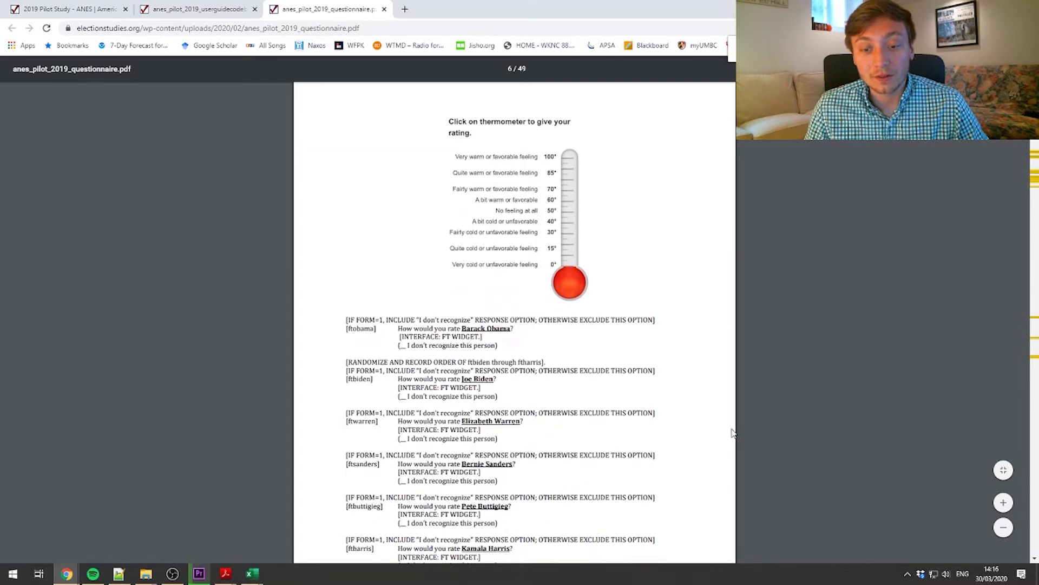
scroll(459, 382, "up", 9)
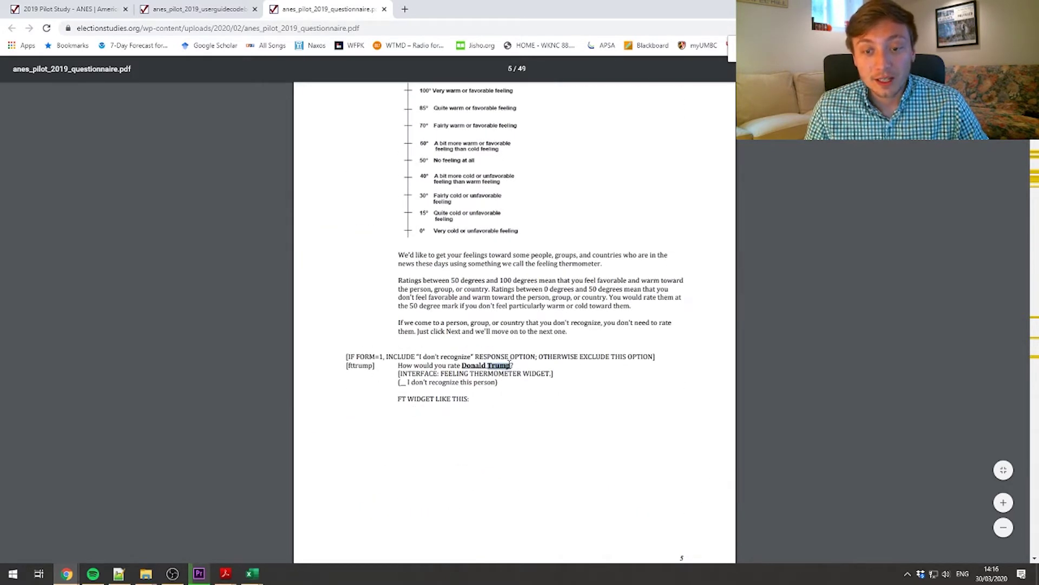
Zoom in and select the [fttrump] variable name to confirm it, then deselect
left_click(525, 363)
left_click_drag(520, 366, 351, 366)
left_click(377, 359)
scroll(320, 394, "up", 5)
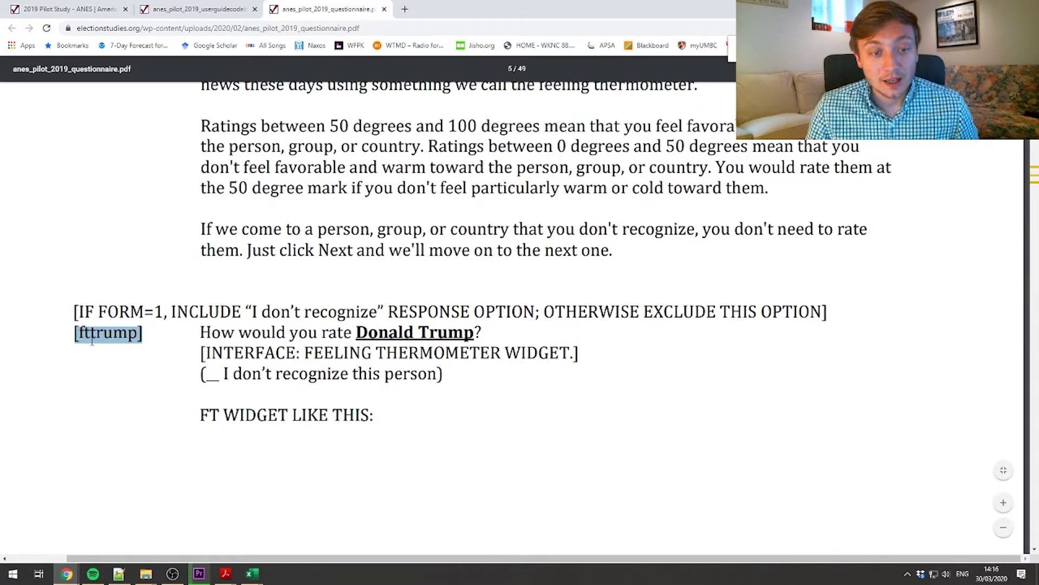
left_click(92, 340)
left_click_drag(74, 333, 147, 332)
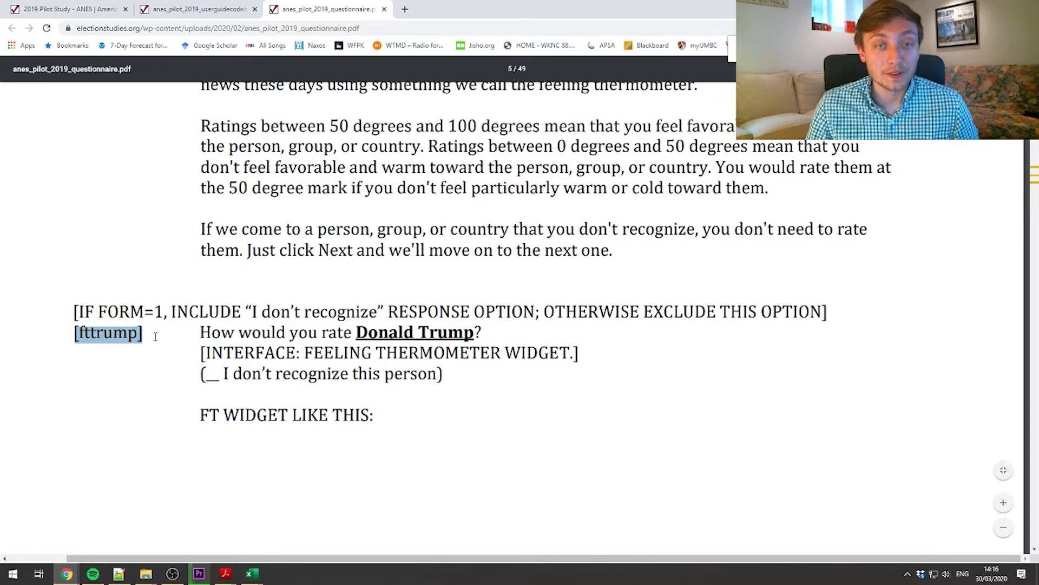
left_click(517, 411)
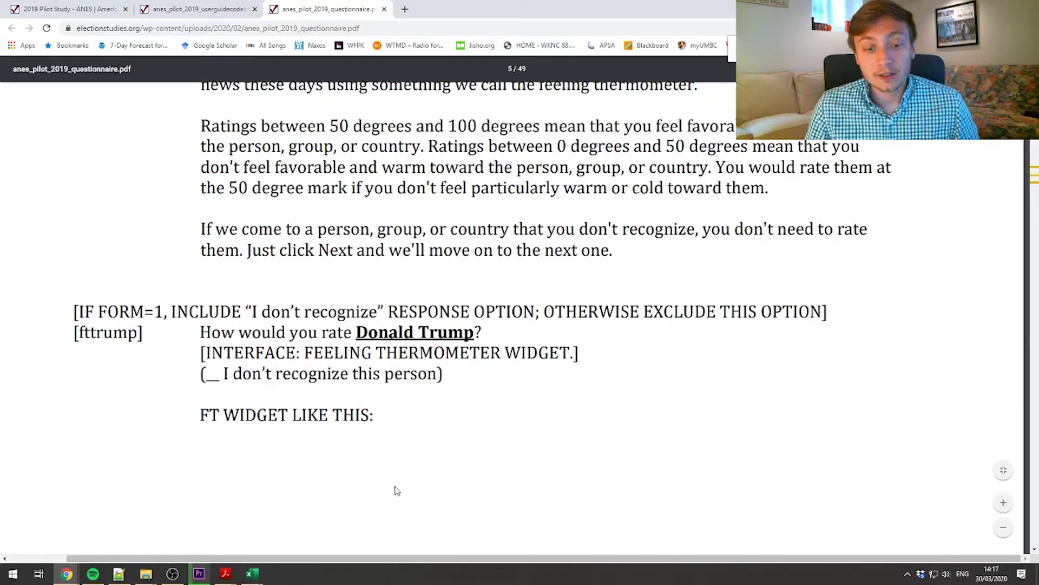
Glance at Book1, then return to the PDF and mark the Trump economy approval question
mouse_move(253, 573)
left_click(223, 533)
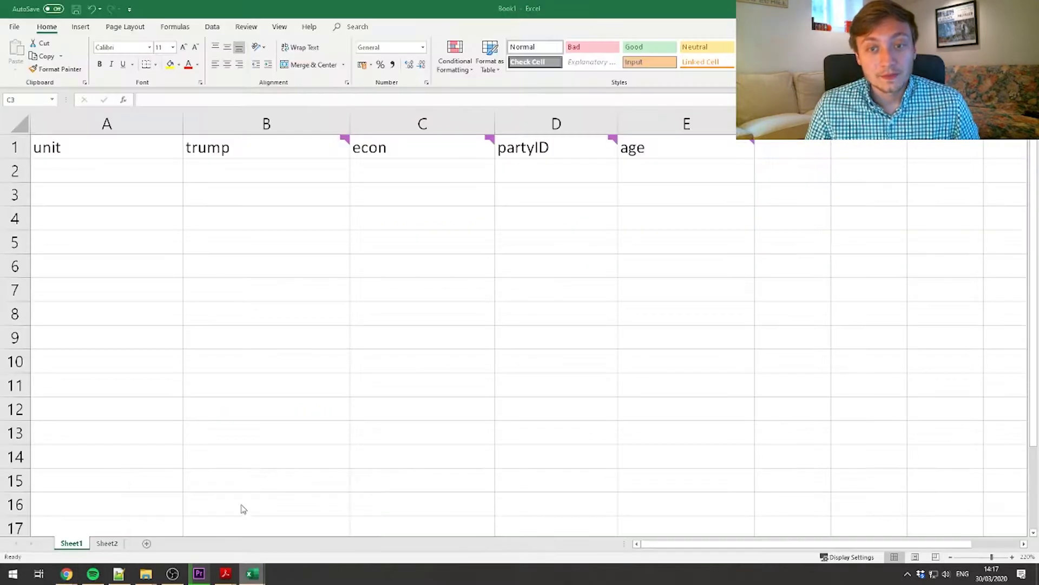
key("alt+Tab")
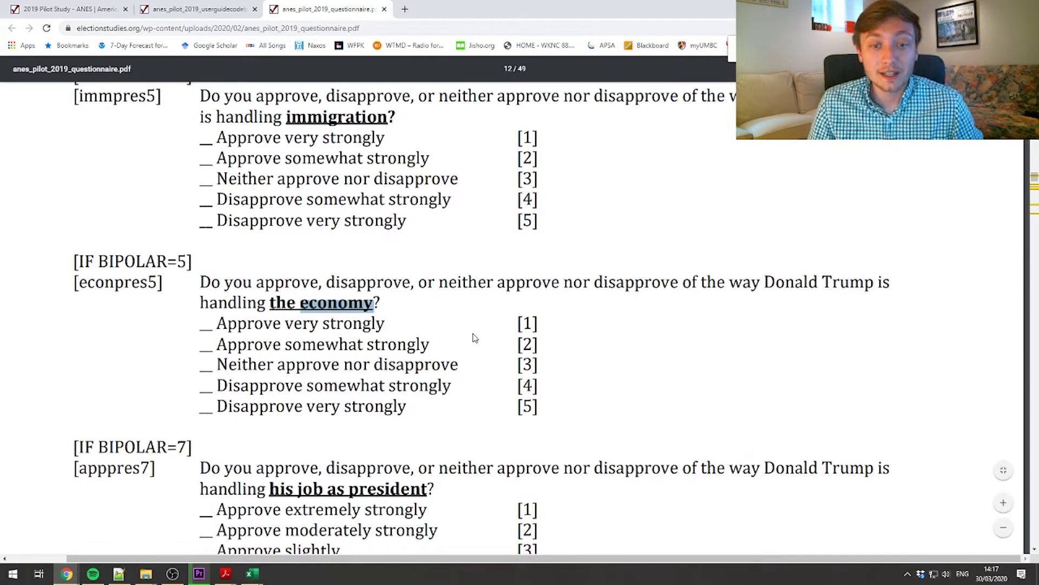
left_click_drag(490, 286, 391, 304)
left_click(399, 303)
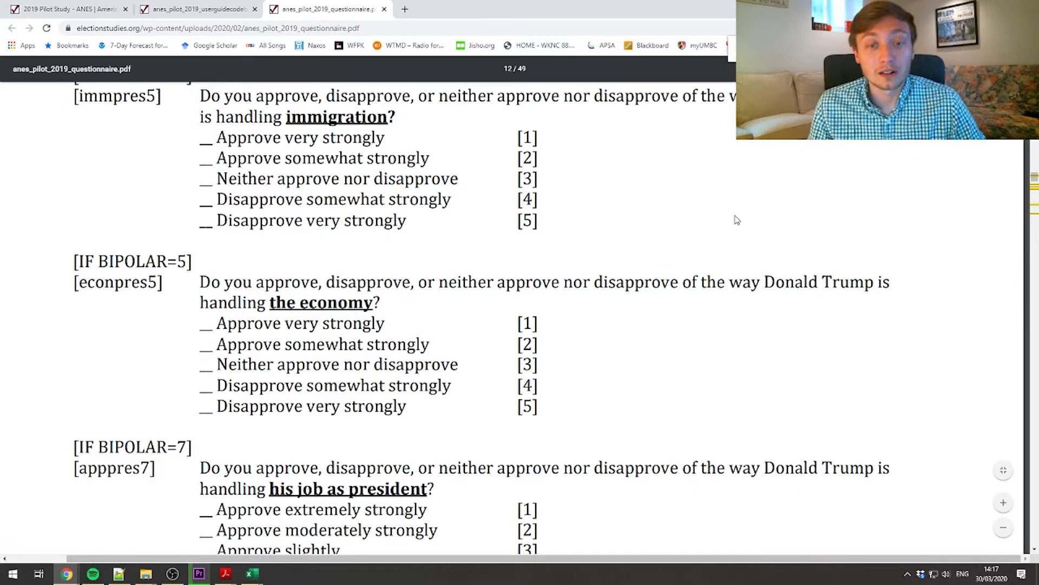
Find [econnow] and highlight its codes, 1 Much better to 5 Much worse, then bring Book1 forward
key("Return")
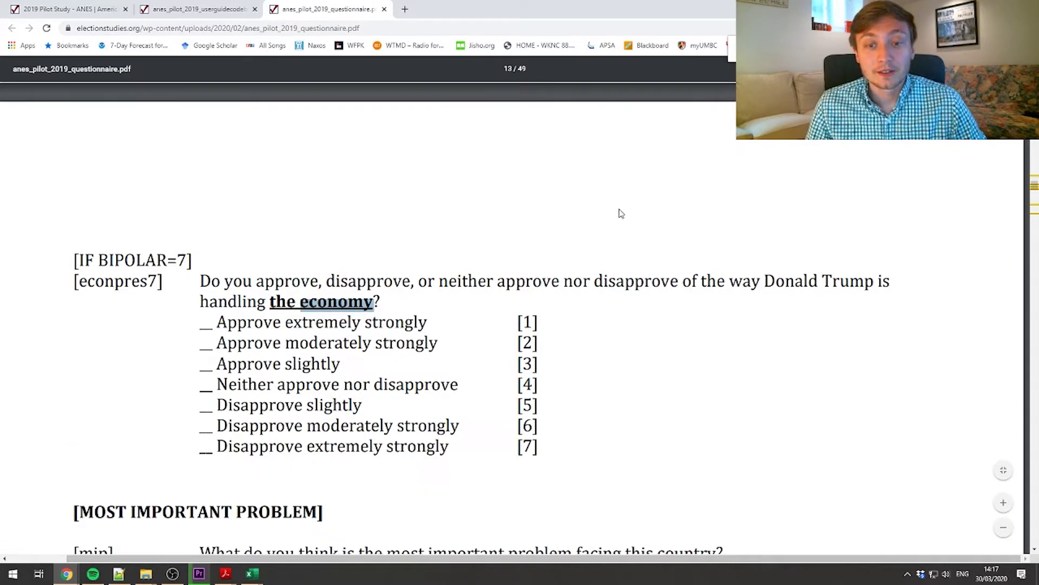
key("Return")
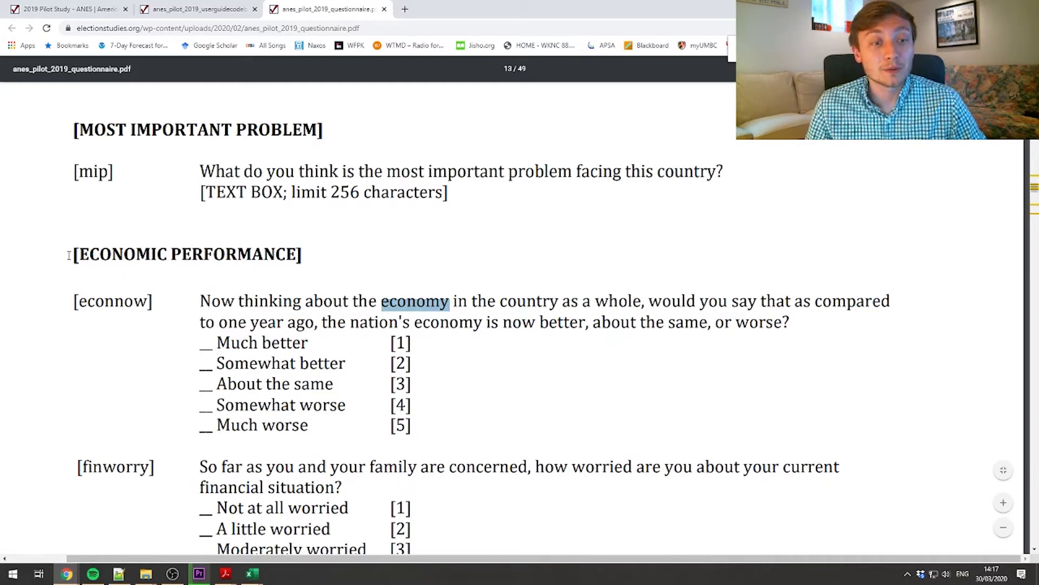
left_click_drag(69, 256, 314, 261)
left_click_drag(164, 300, 61, 305)
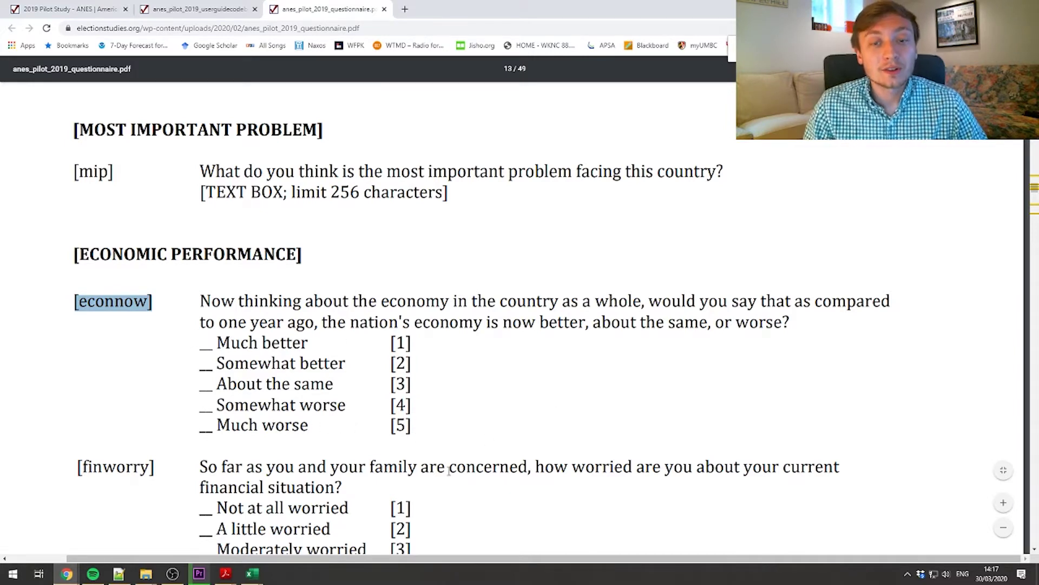
left_click_drag(409, 342, 197, 426)
left_click(306, 439)
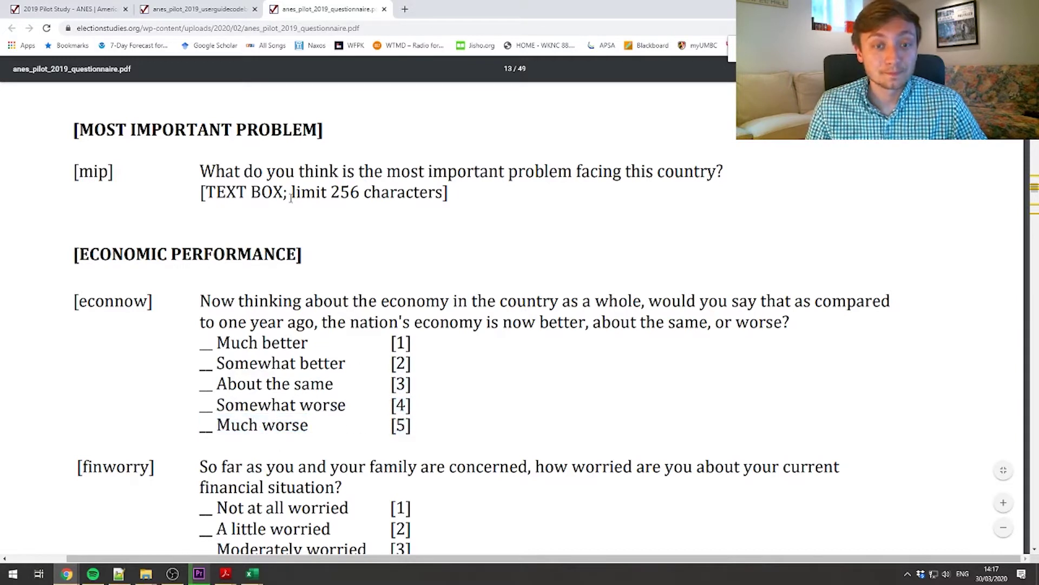
mouse_move(252, 573)
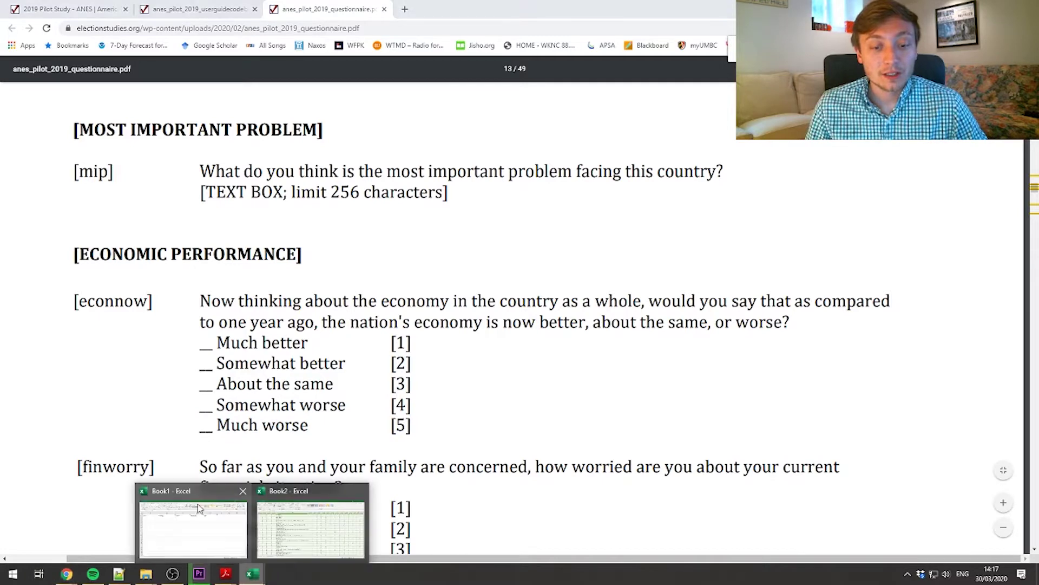
left_click(217, 544)
Inspect the unit, trump, econ and partyID header comments and cells without editing them
left_click(493, 196)
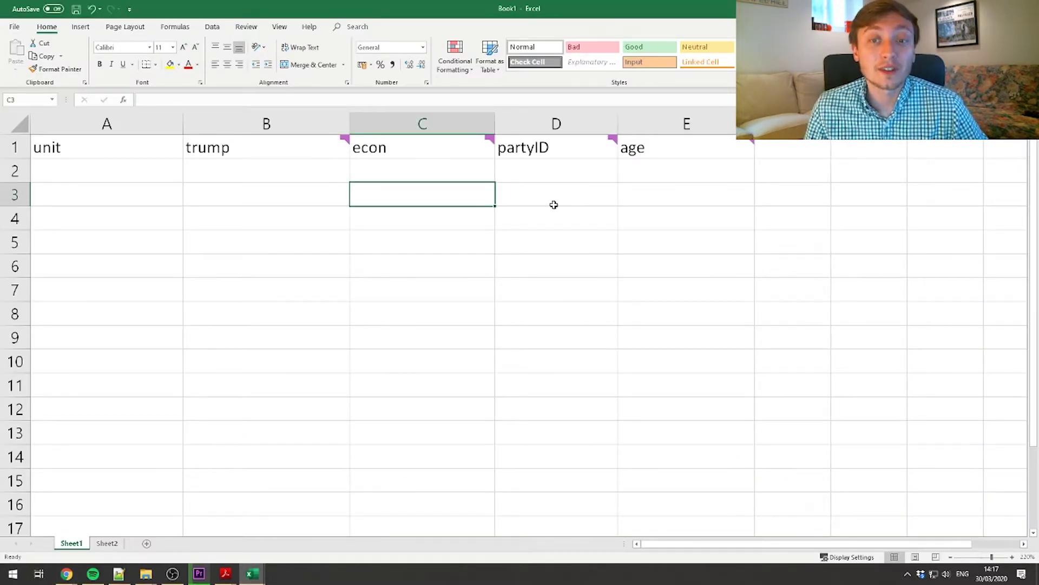
mouse_move(281, 139)
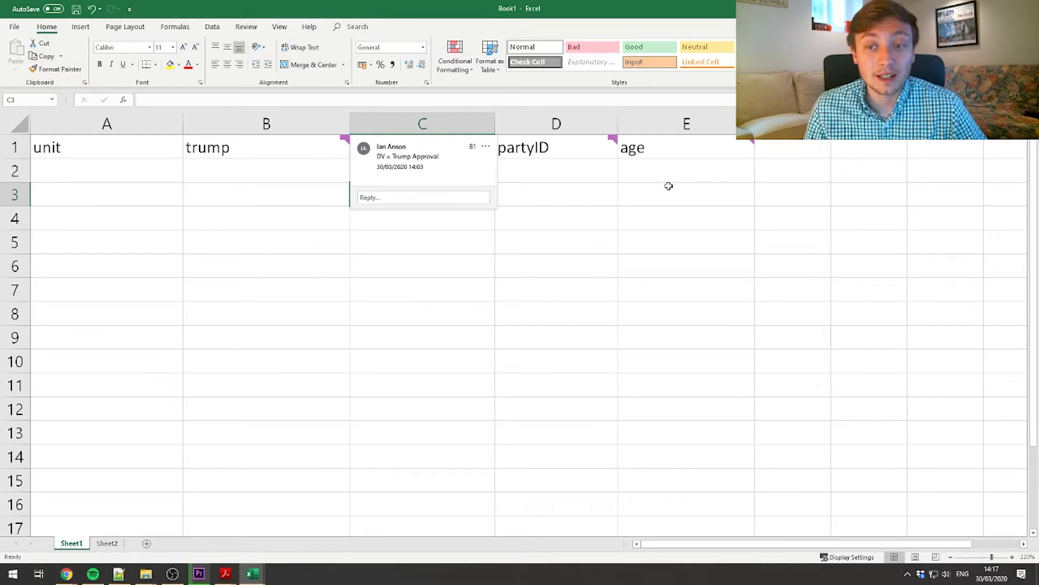
mouse_move(667, 149)
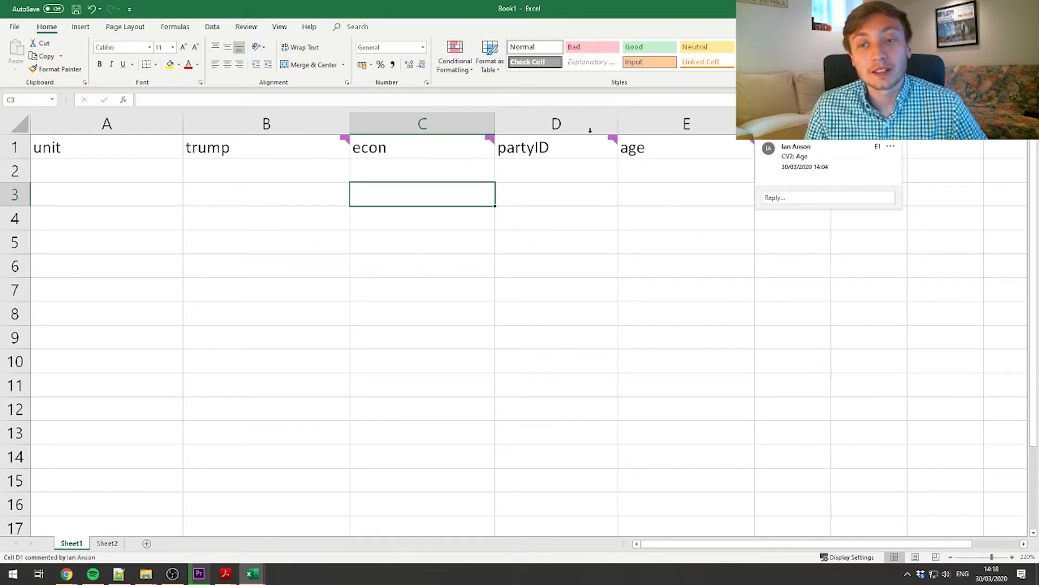
left_click(563, 235)
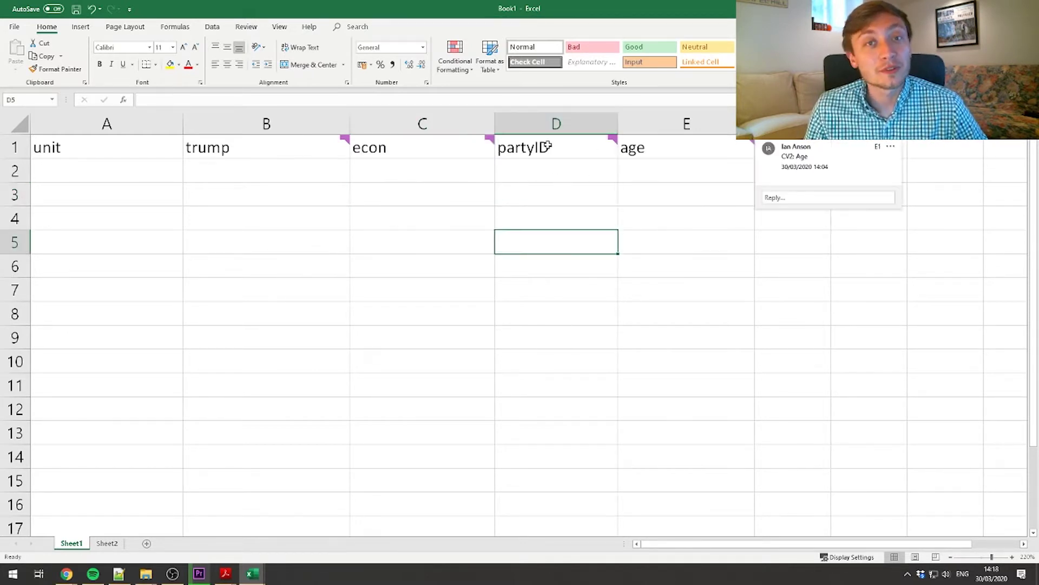
left_click(273, 166)
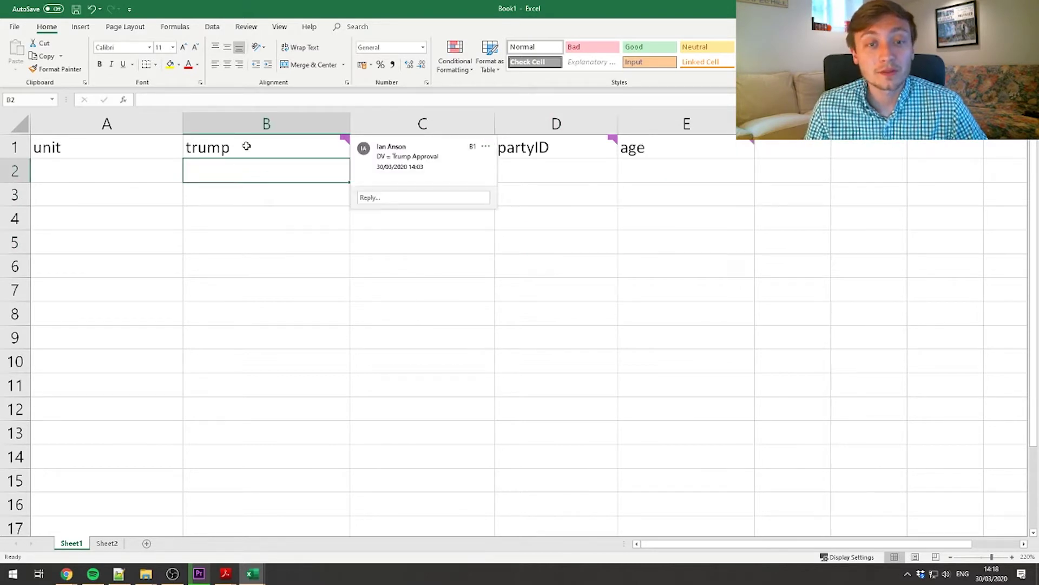
left_click(260, 267)
mouse_move(242, 149)
key("Up")
key("Up")
key("Up")
key("Up")
key("Up")
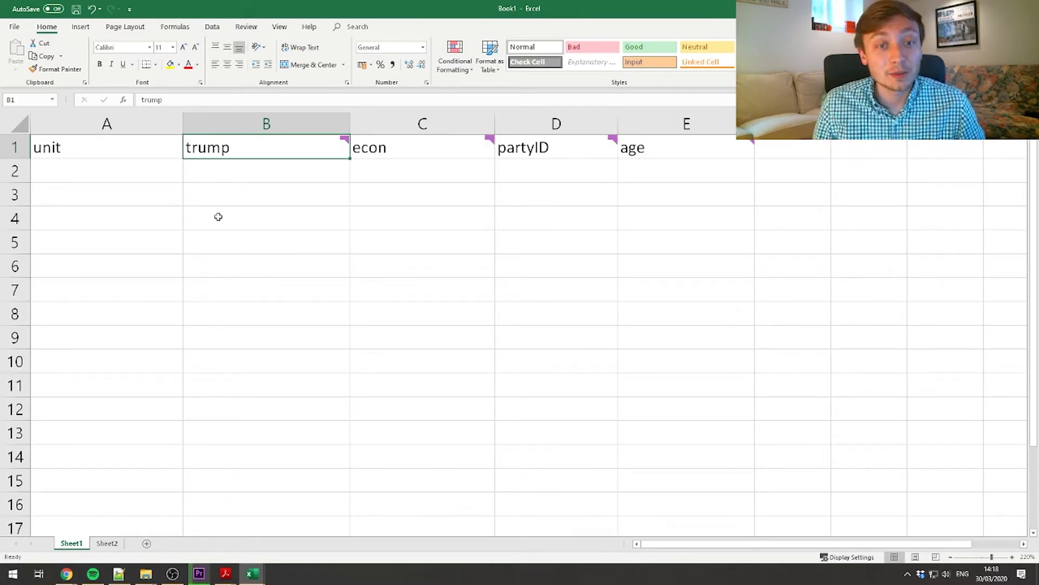
left_click(421, 257)
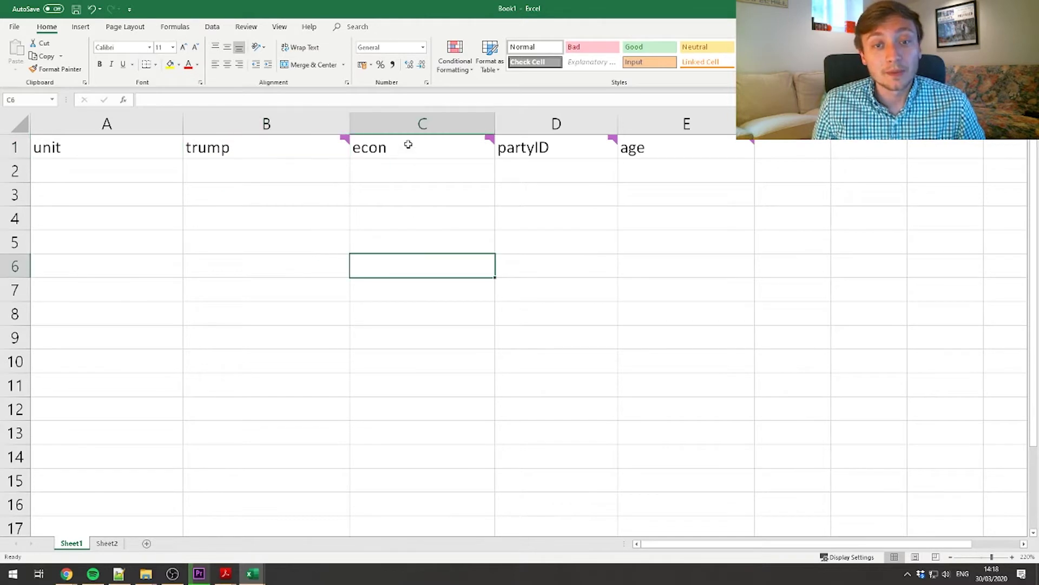
left_click(408, 145)
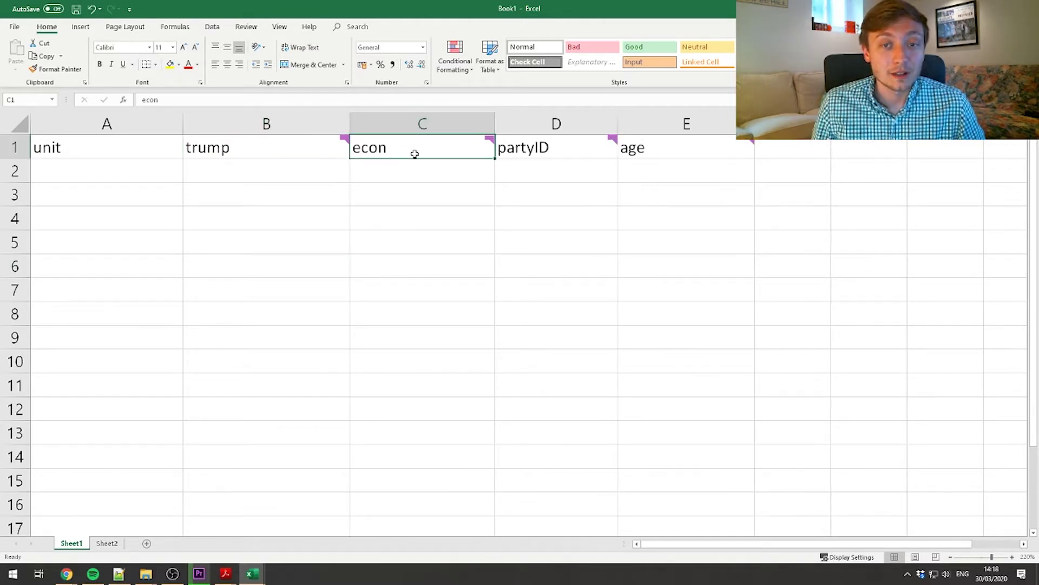
Bring the questionnaire PDF back to the front from Chrome's windows
key("alt+Tab")
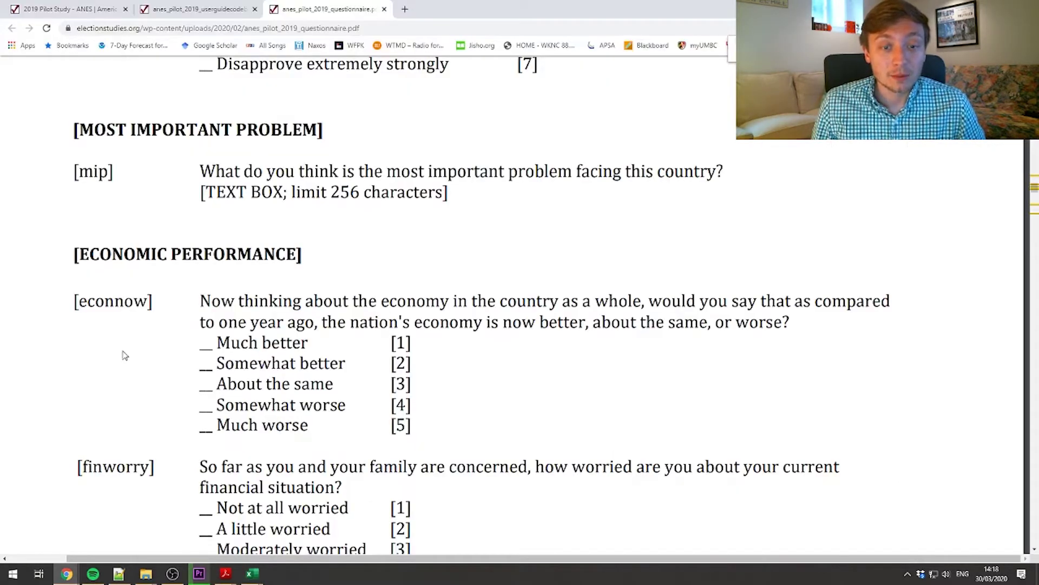
key("alt+Tab")
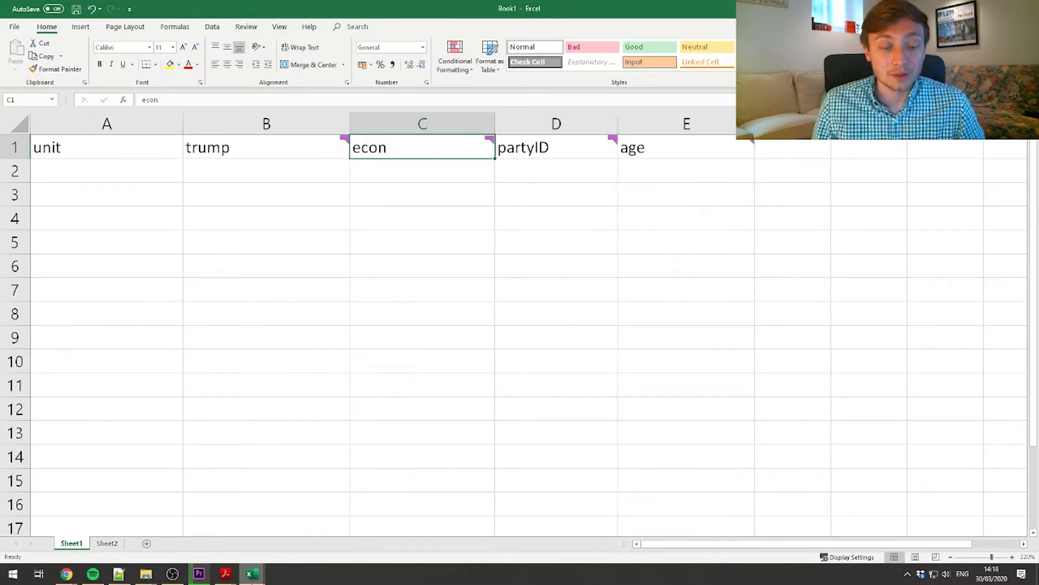
left_click(67, 574)
left_click(217, 527)
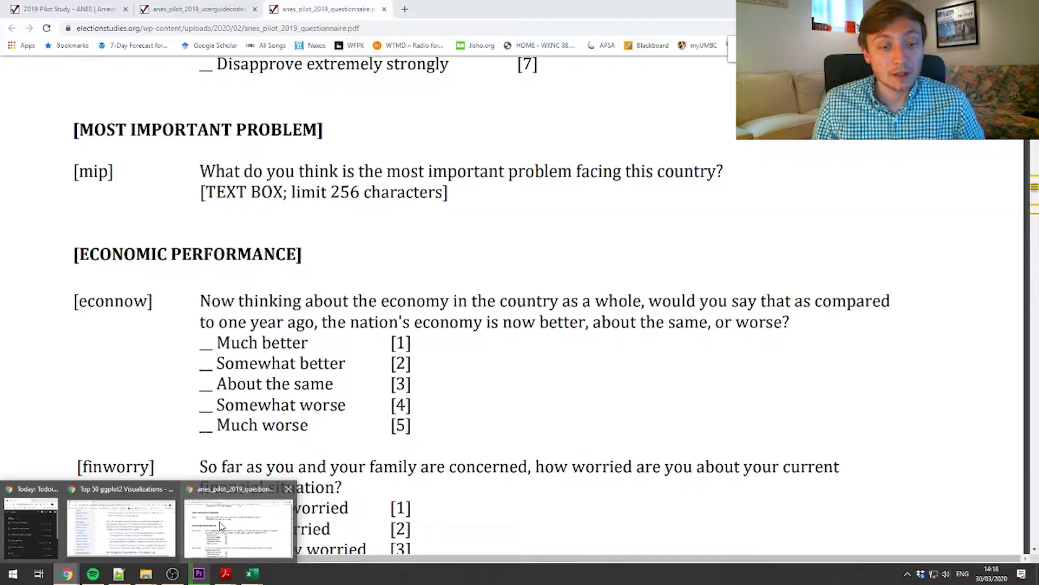
Review the 2019 Pilot Study page and its DTA, SAV and CSV download options
left_click(93, 9)
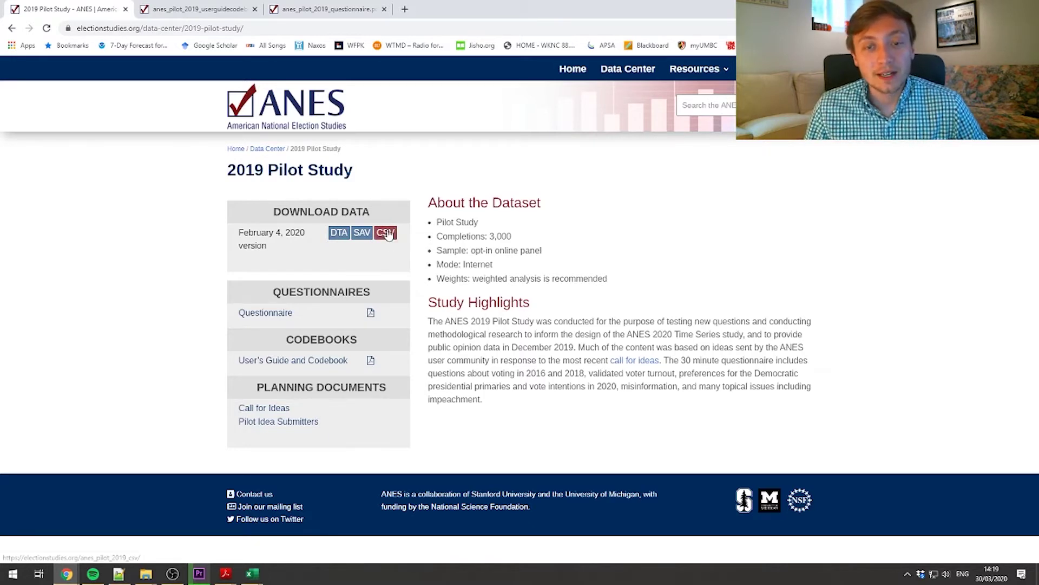
mouse_move(258, 577)
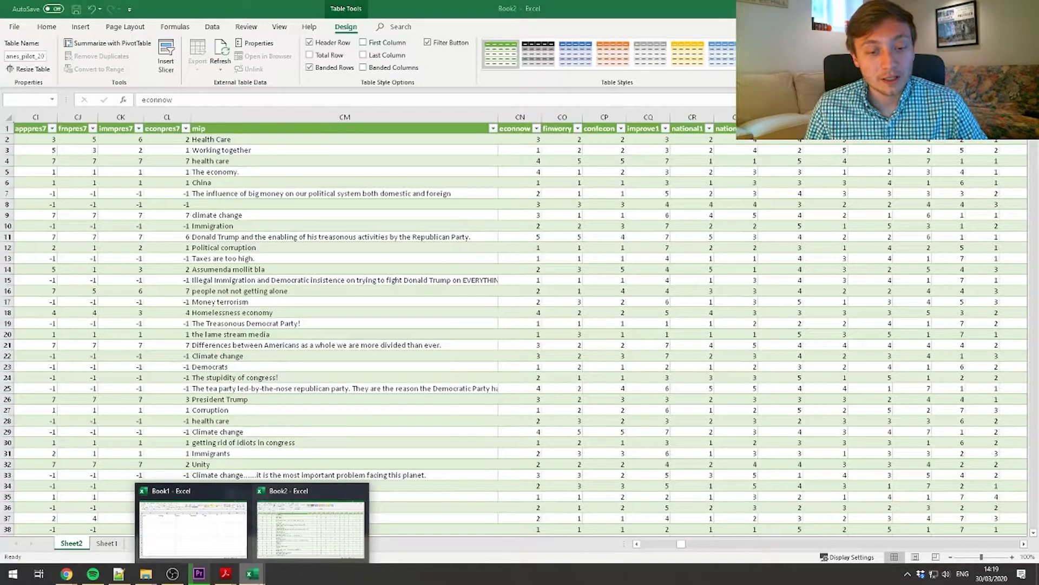
left_click(282, 537)
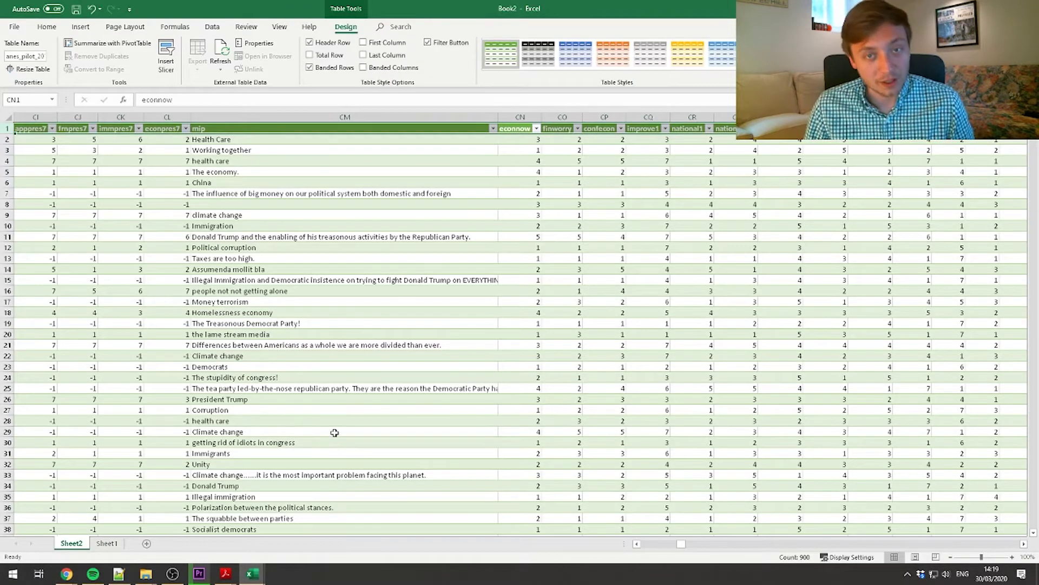
key("ctrl+n")
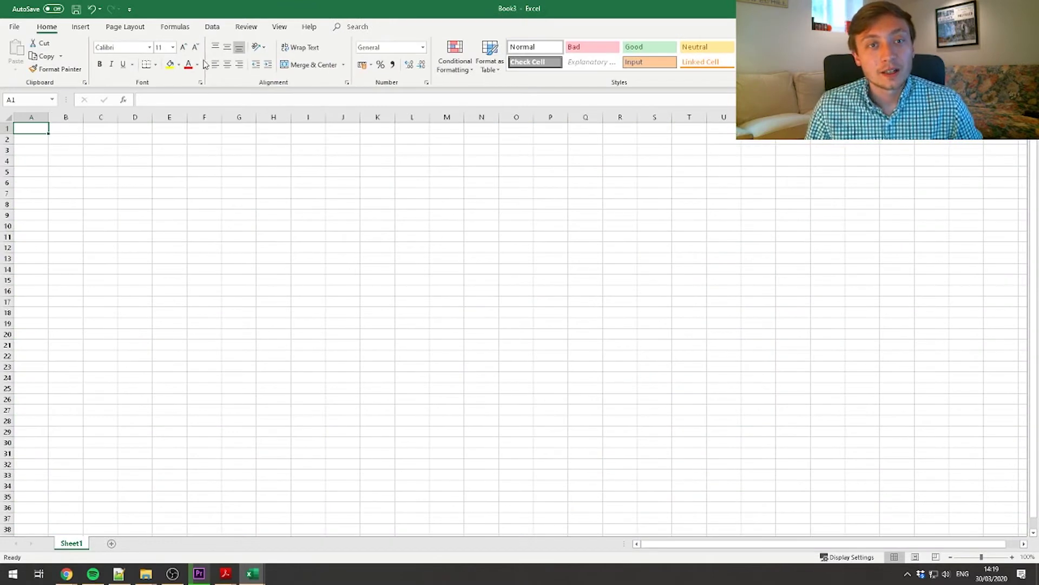
left_click(214, 28)
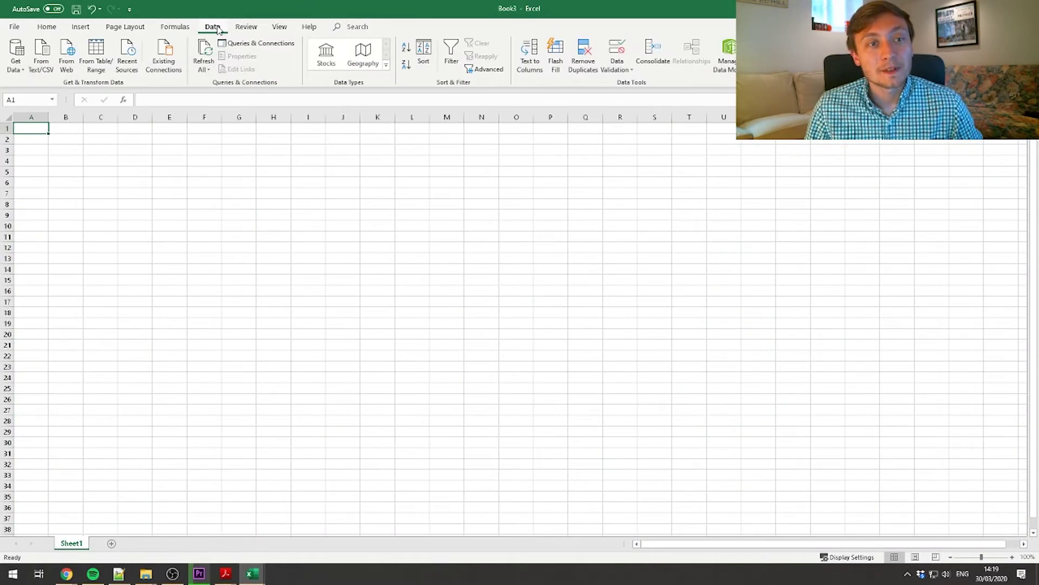
left_click(43, 72)
left_click(143, 75)
left_click_drag(381, 59, 478, 76)
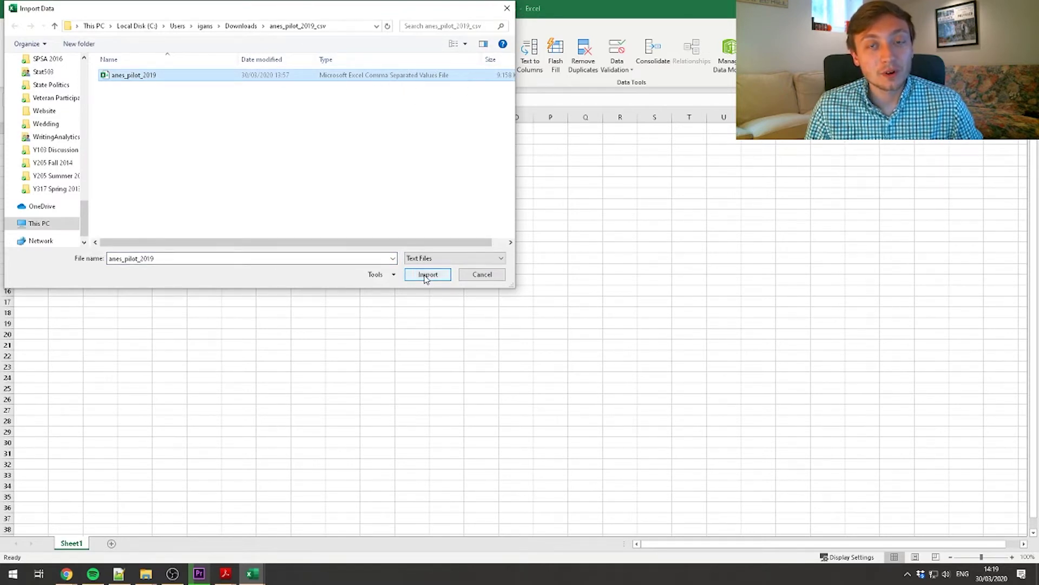
left_click(481, 274)
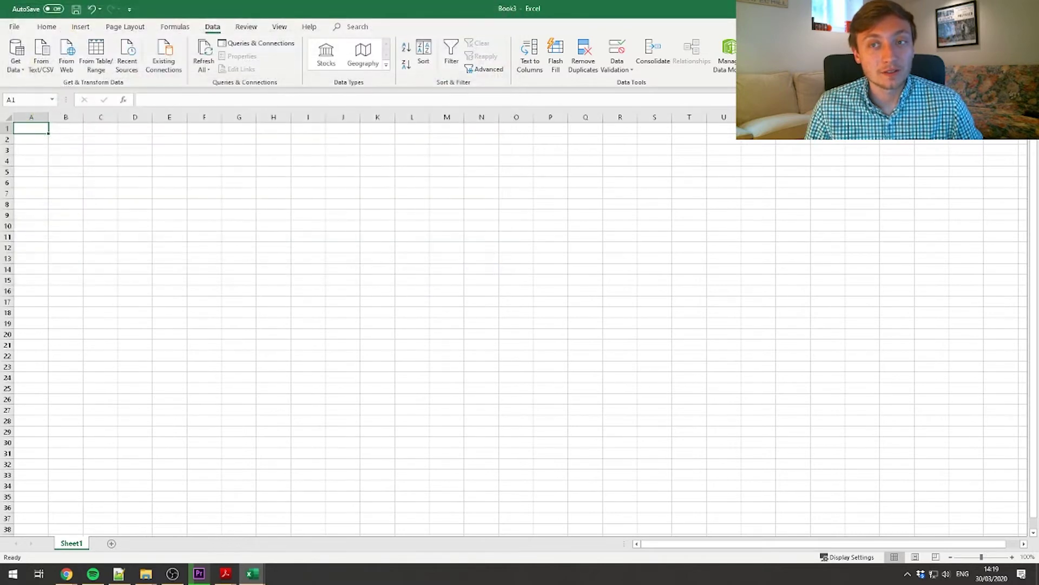
key("alt+Tab")
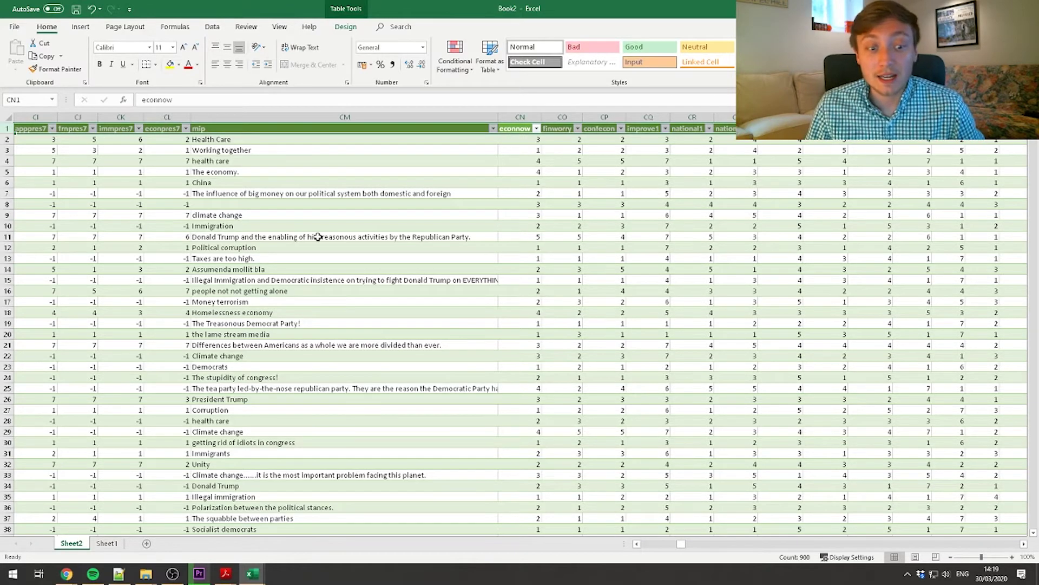
scroll(318, 237, "down", 20)
left_click_drag(1036, 143, 1035, 531)
scroll(592, 428, "down", 4)
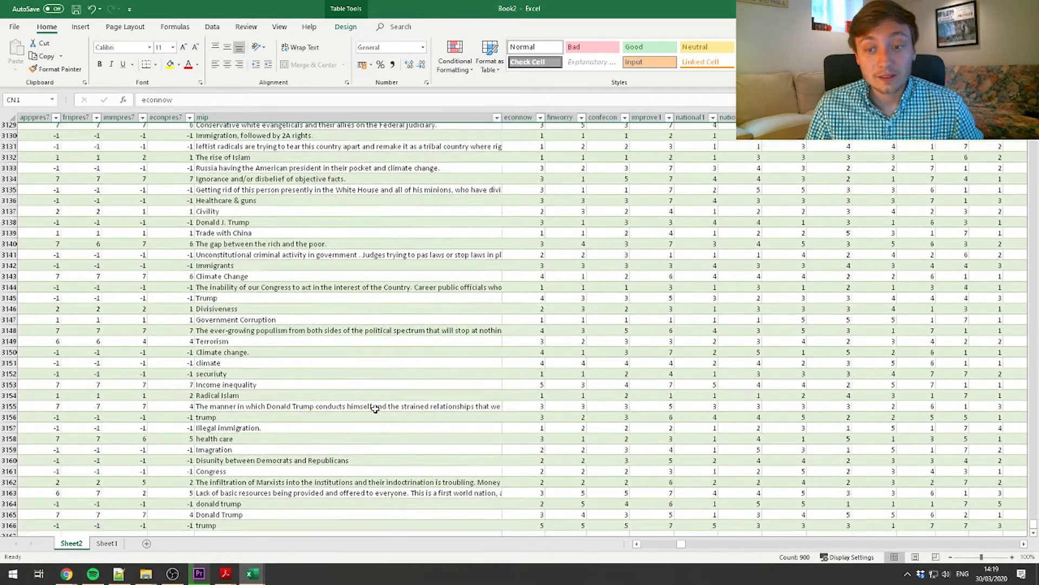
scroll(355, 388, "down", 3)
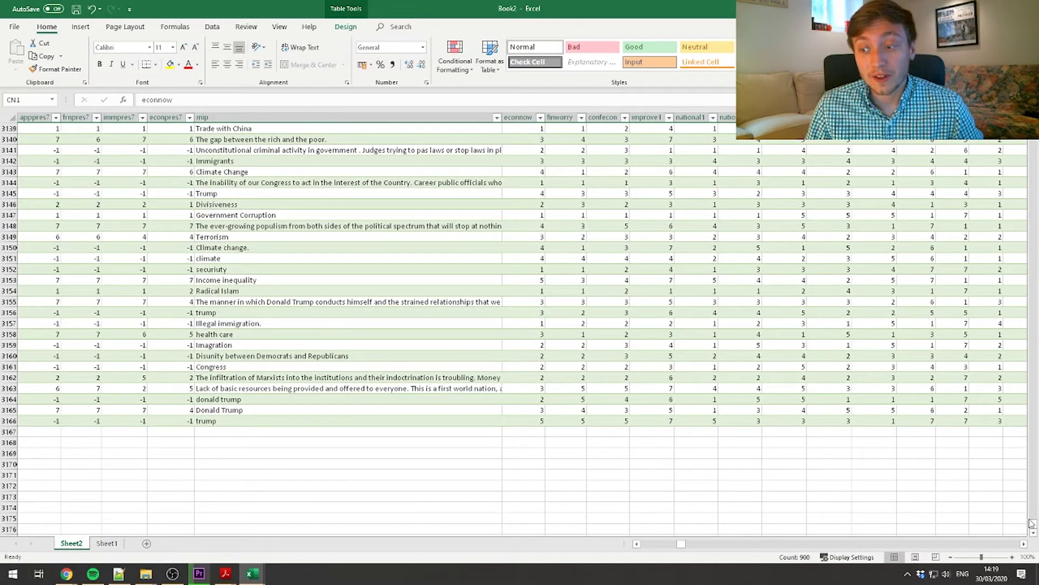
left_click_drag(1033, 524, 1033, 130)
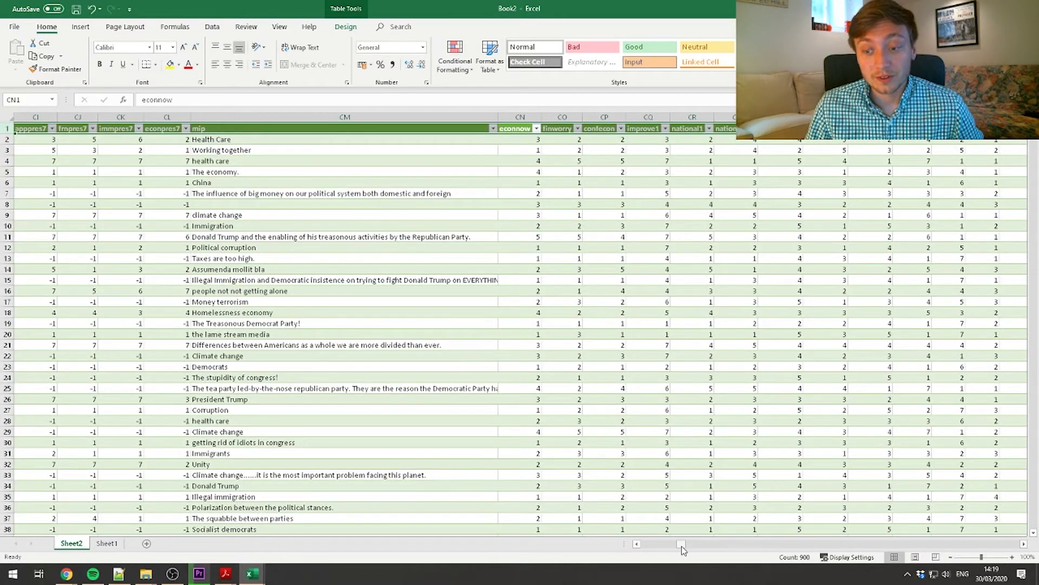
left_click_drag(683, 548, 643, 546)
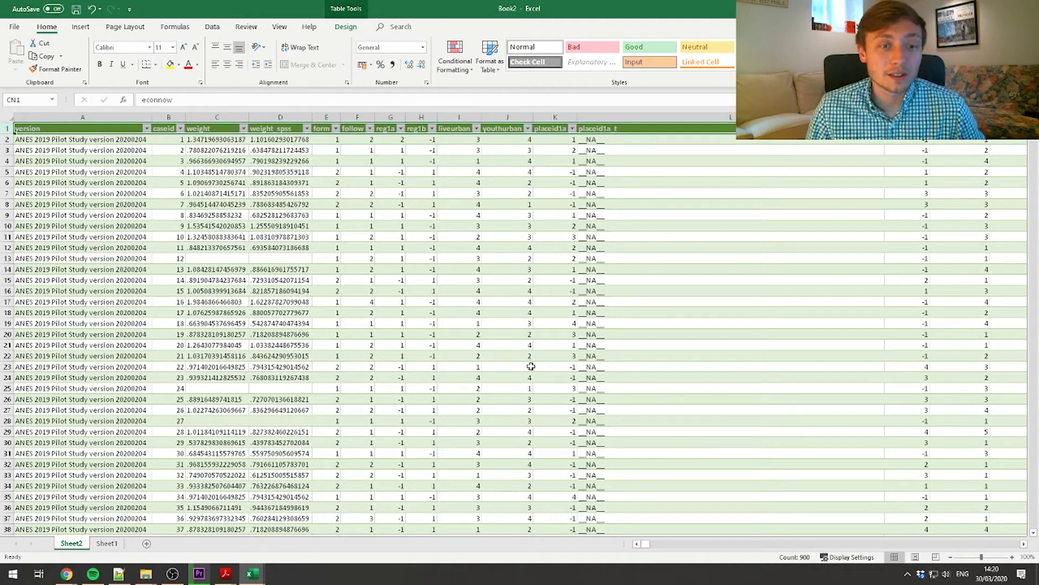
scroll(164, 284, "down", 17)
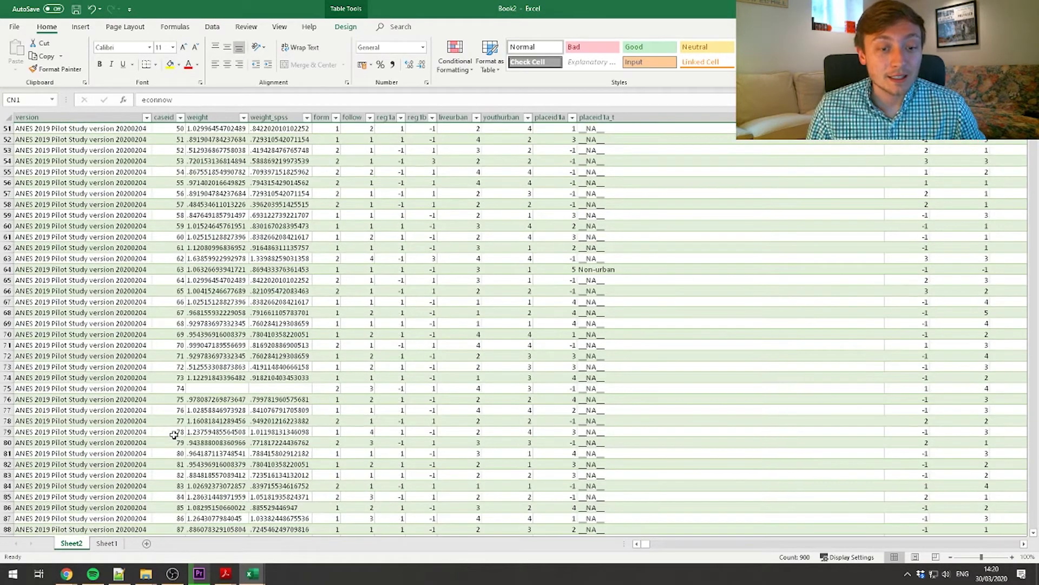
scroll(173, 435, "up", 17)
Copy the caseid column in the ANES data workbook with Ctrl+C, then check Book1
left_click(170, 116)
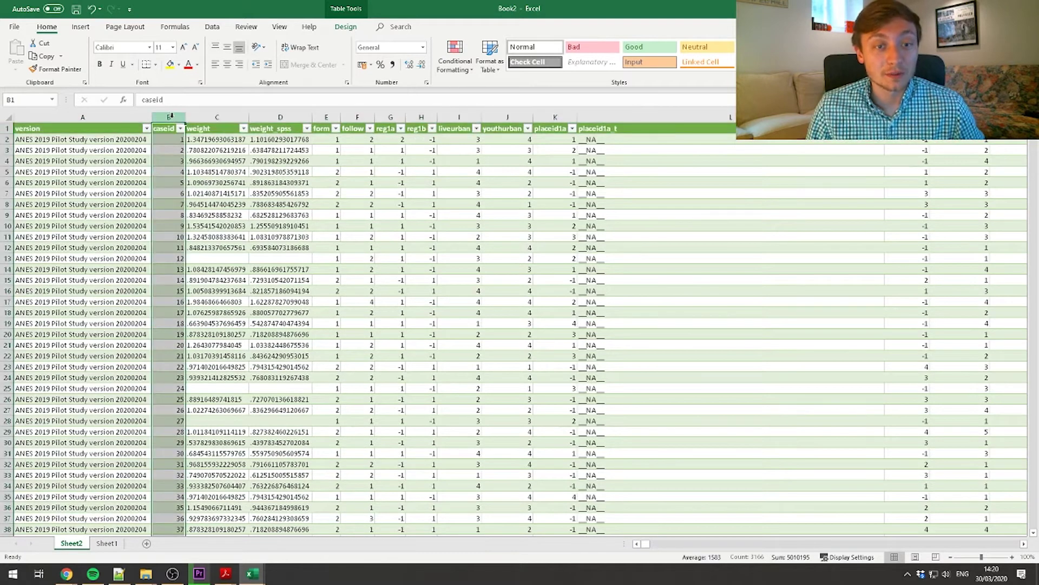
key("ctrl+c")
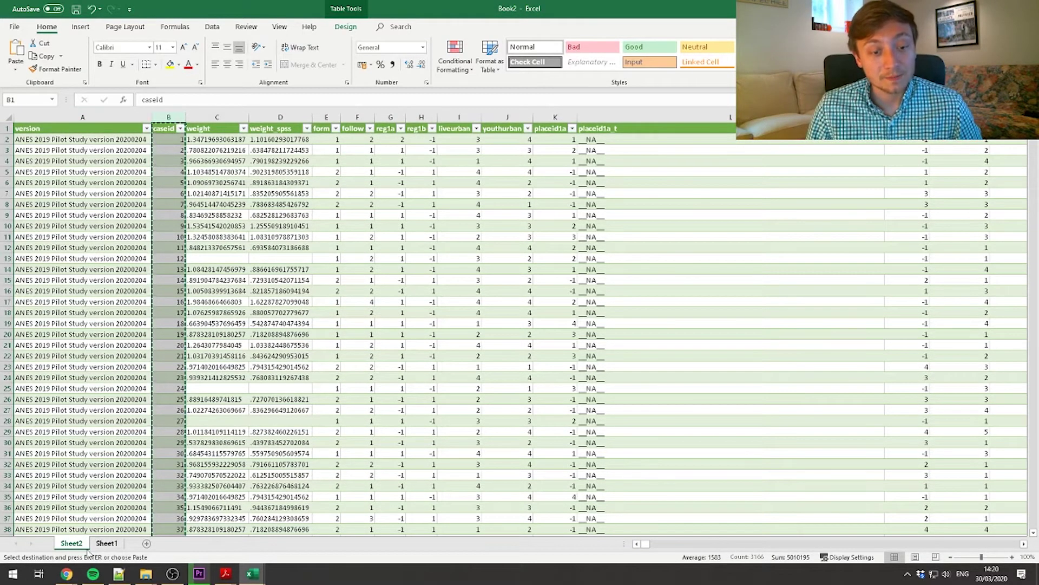
left_click(264, 577)
left_click(200, 523)
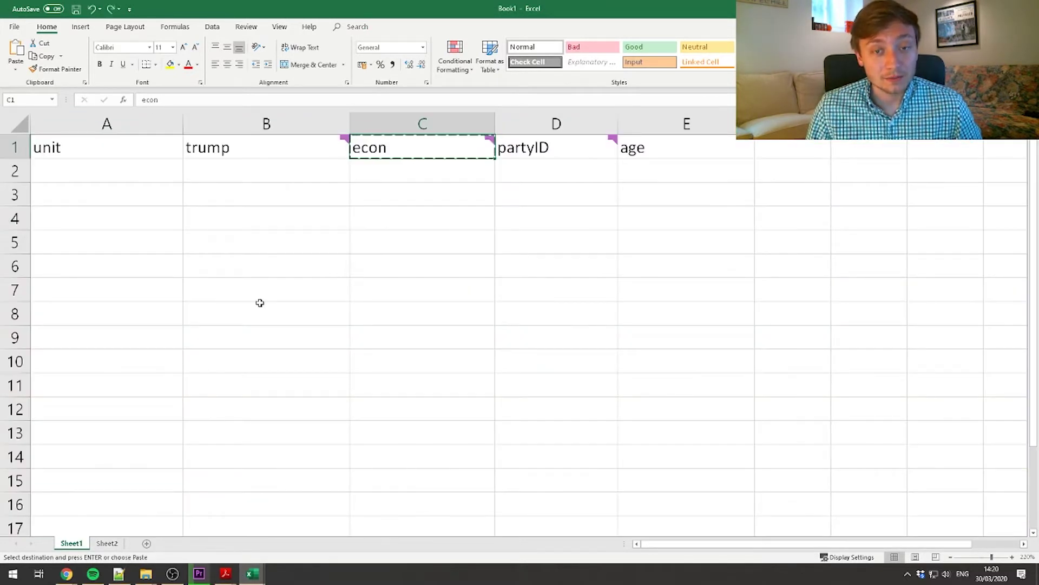
Back in the ANES data workbook, copy the caseid column again from its column menu
left_click(252, 574)
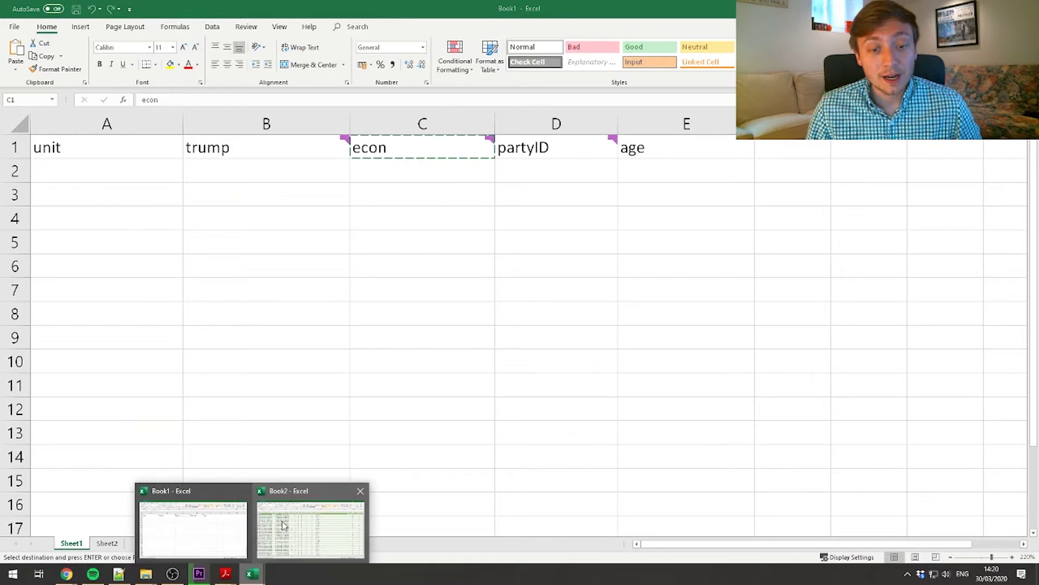
left_click(311, 525)
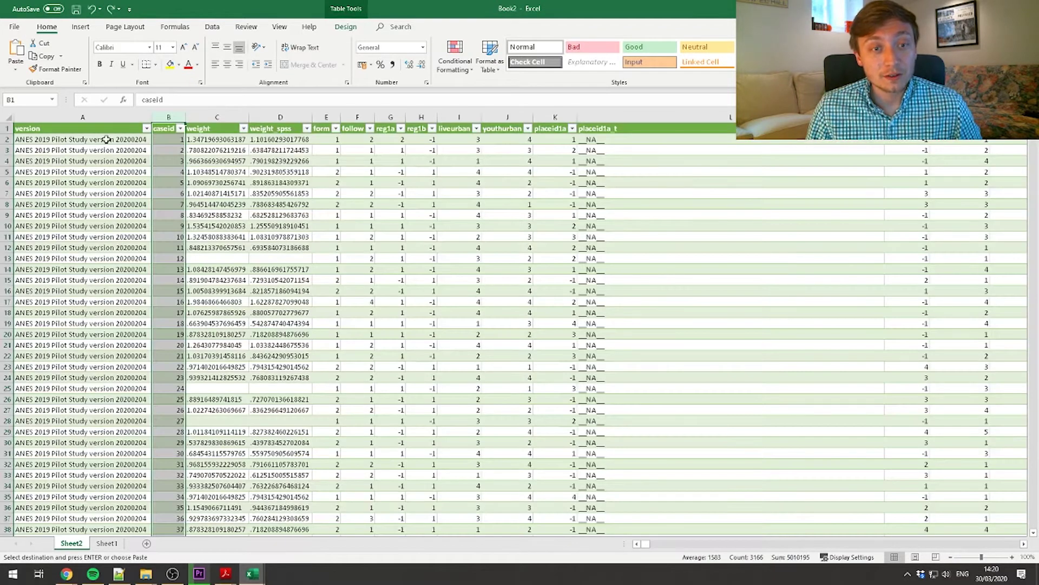
right_click(168, 115)
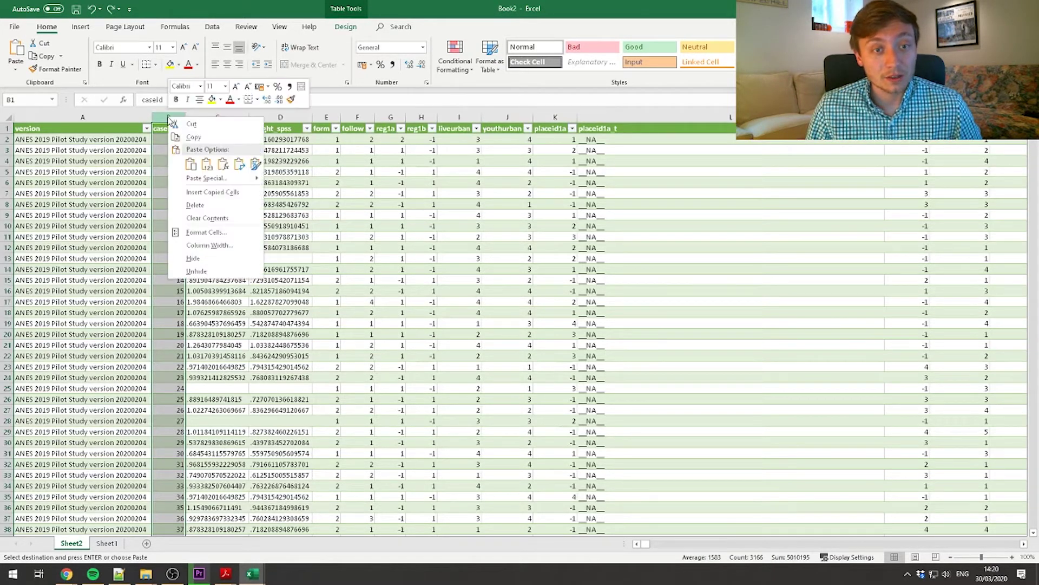
left_click(188, 137)
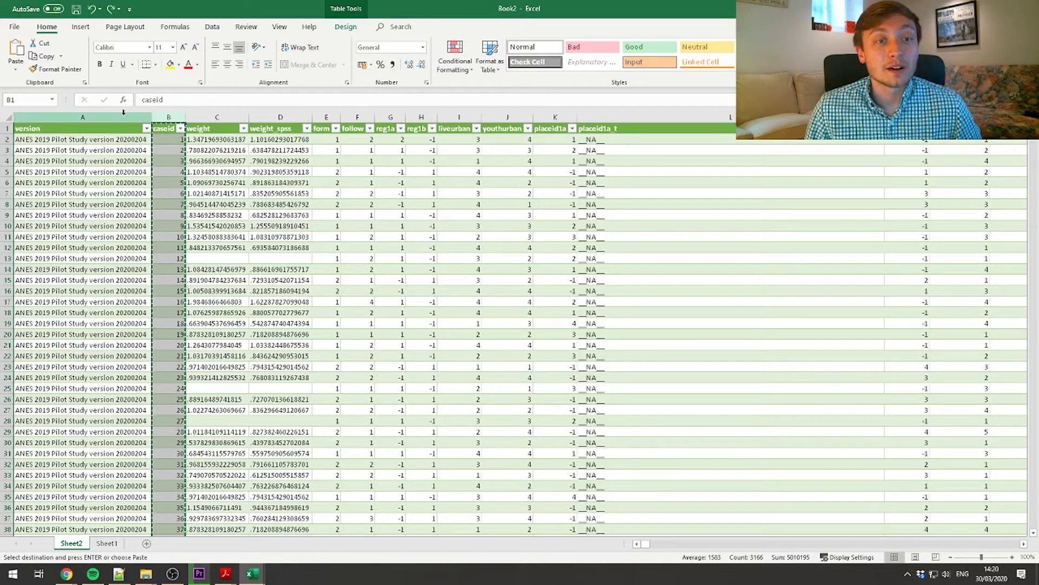
left_click(147, 113)
left_click(158, 113)
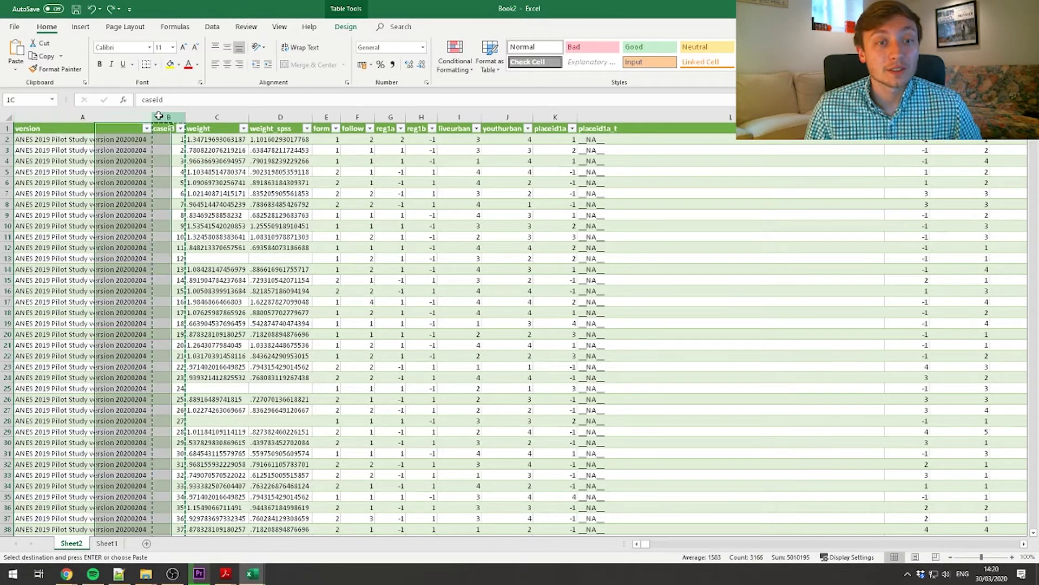
right_click(168, 113)
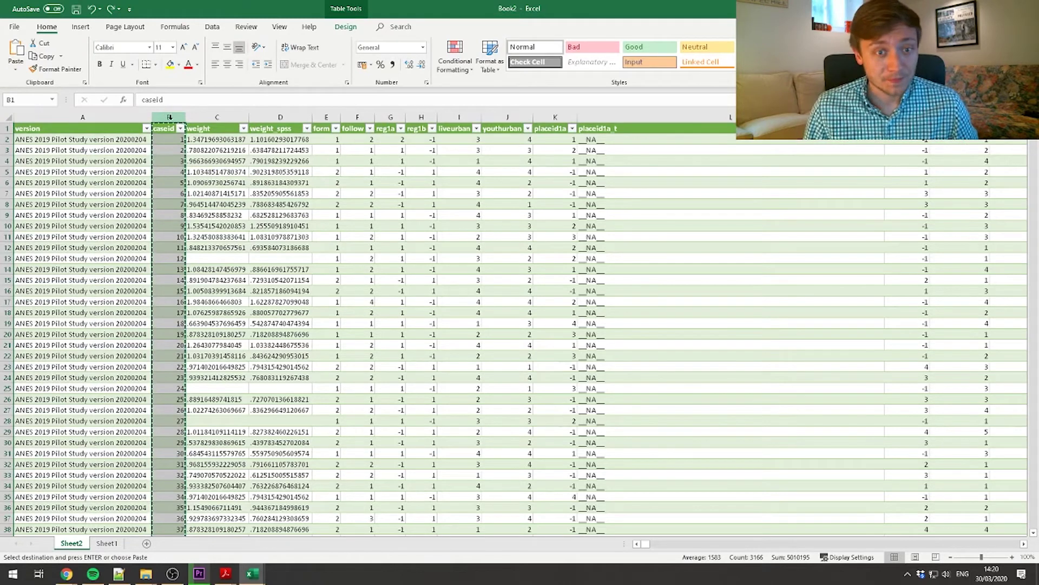
Paste the copied caseid column into Book1's column A, replacing the unit column
mouse_move(253, 573)
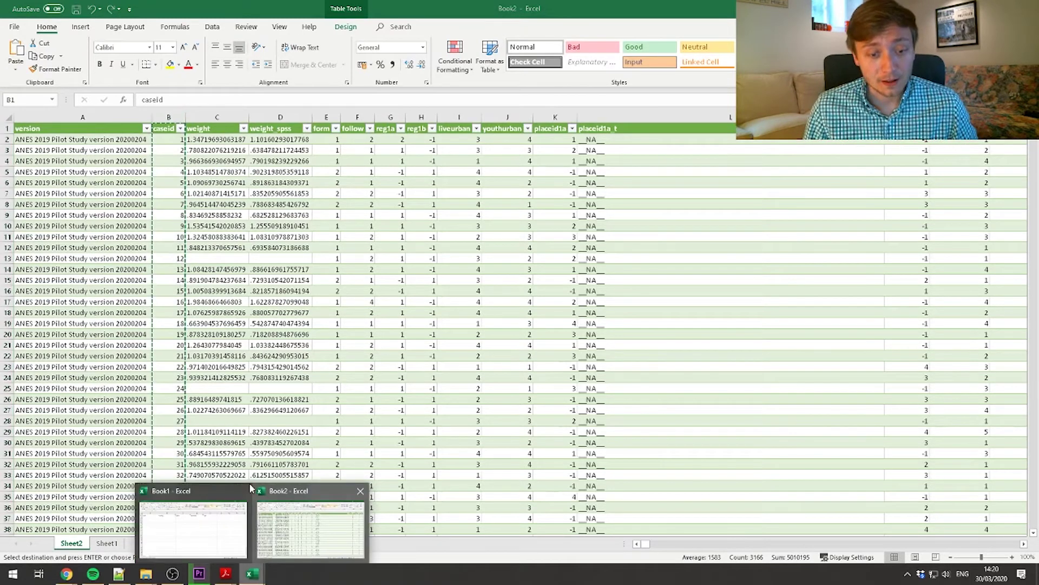
left_click(190, 519)
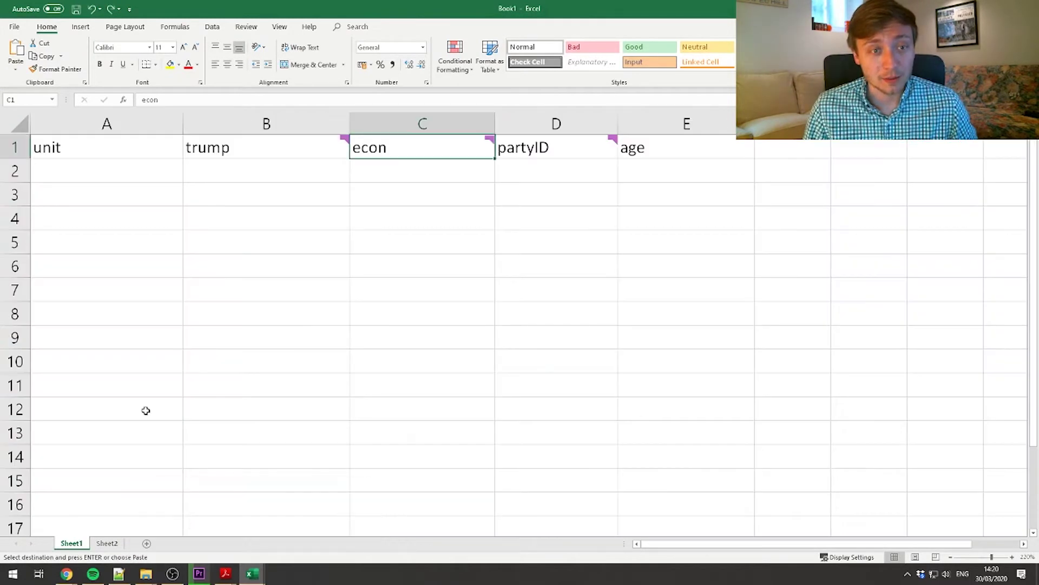
left_click(110, 121)
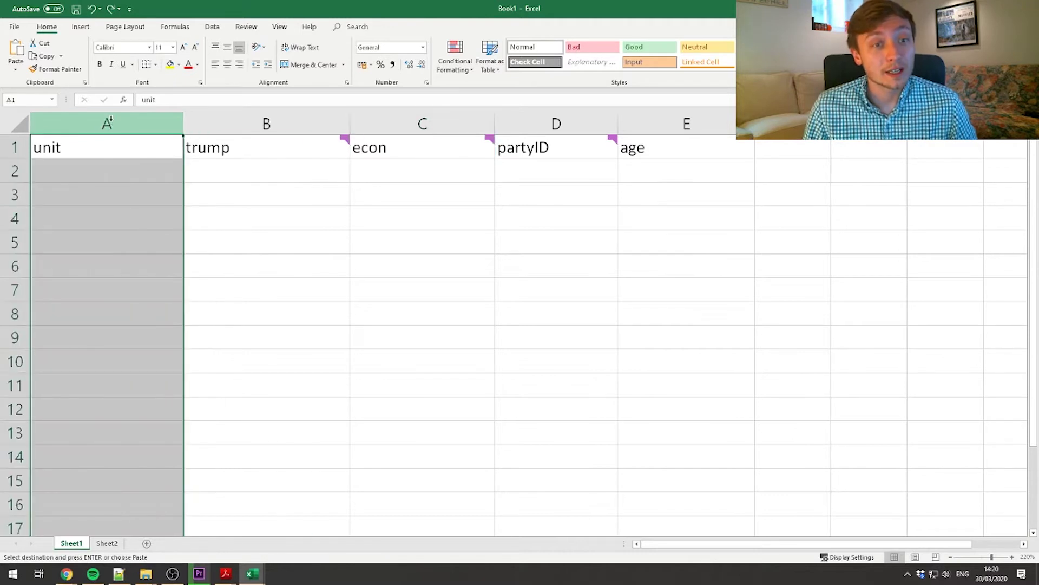
right_click(78, 114)
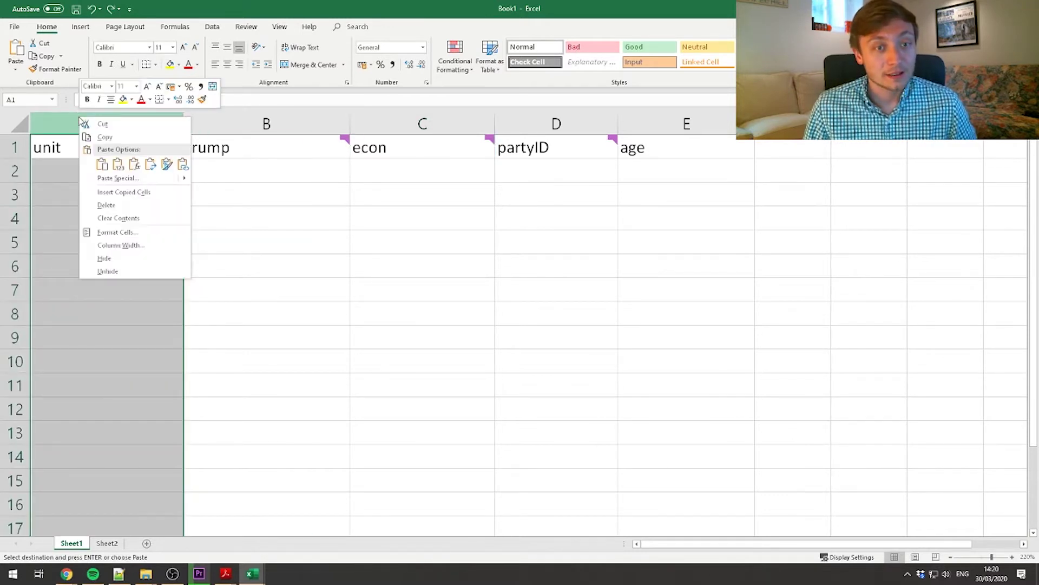
left_click(118, 163)
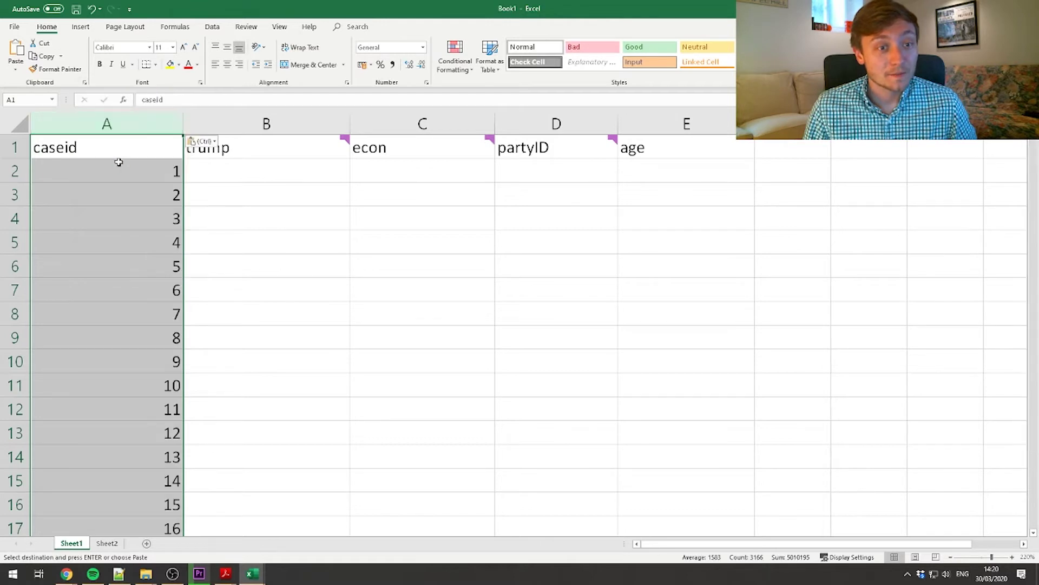
left_click(162, 311)
left_click(83, 146)
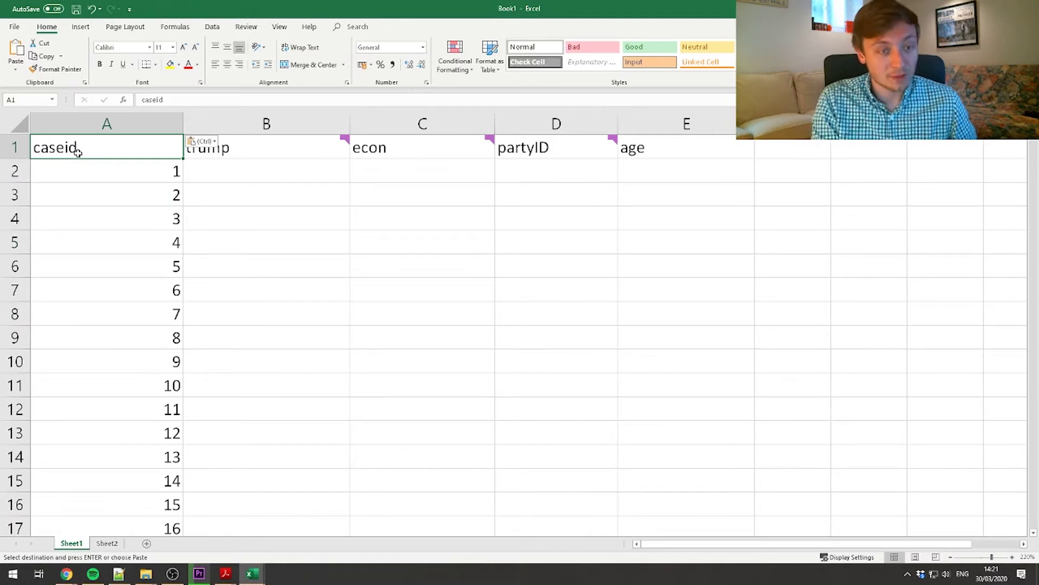
key("alt+Tab")
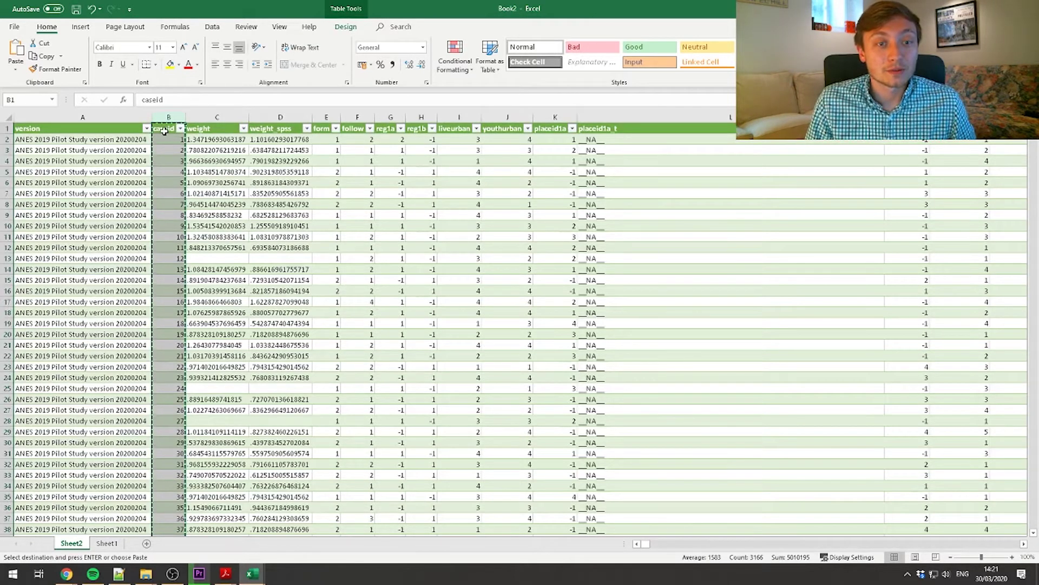
Rename the A1 header from caseid to id
key("alt+Tab")
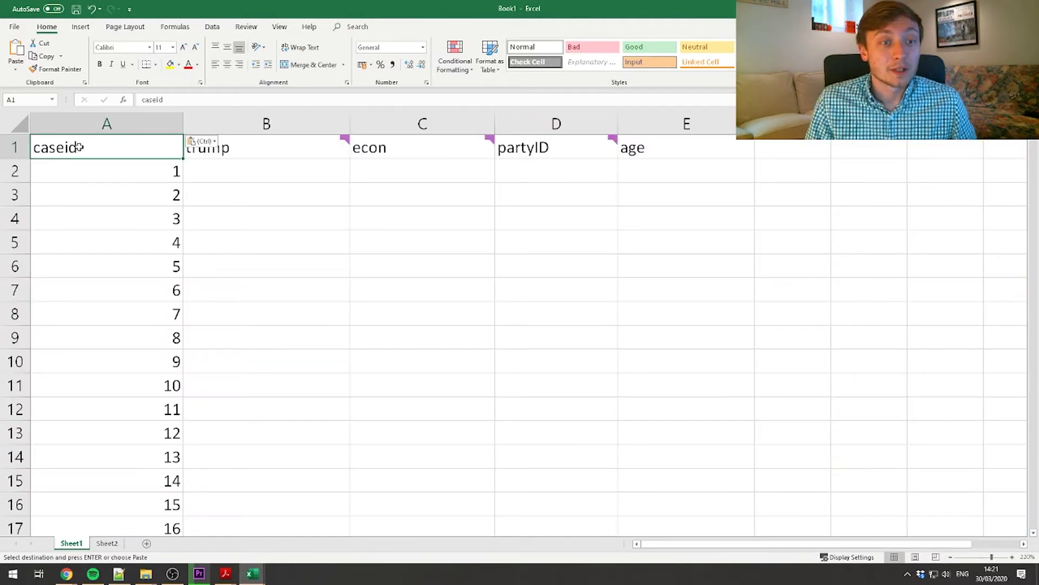
double_click(78, 146)
key("BackSpace")
key("BackSpace")
key("BackSpace")
key("BackSpace")
key("BackSpace")
key("BackSpace")
type("id")
key("Return")
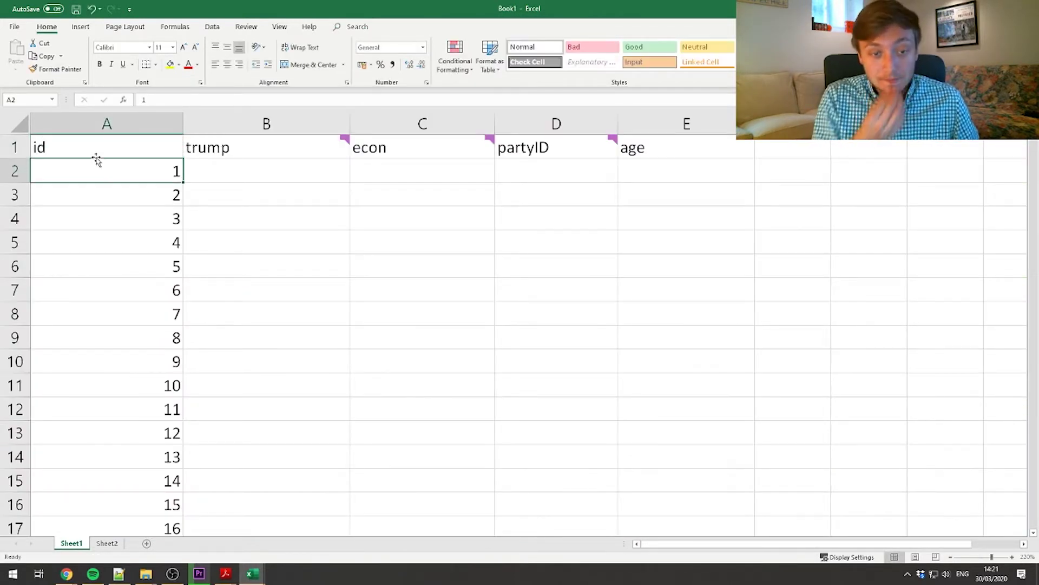
Scroll down to confirm the last id is 3165, then return to the top
scroll(60, 174, "down", 20)
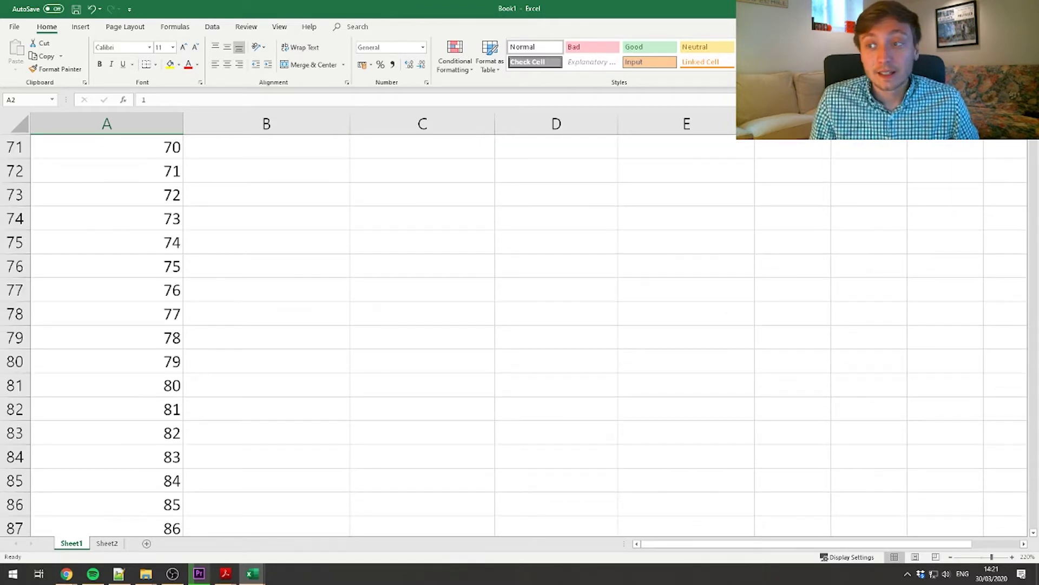
scroll(973, 160, "down", 7)
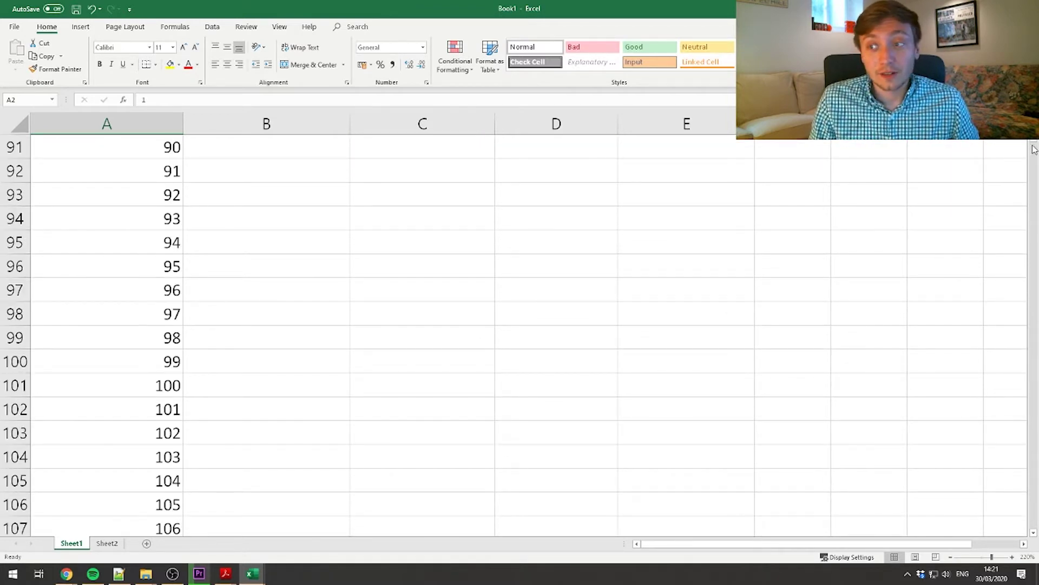
left_click_drag(1034, 144, 1035, 540)
scroll(590, 490, "down", 3)
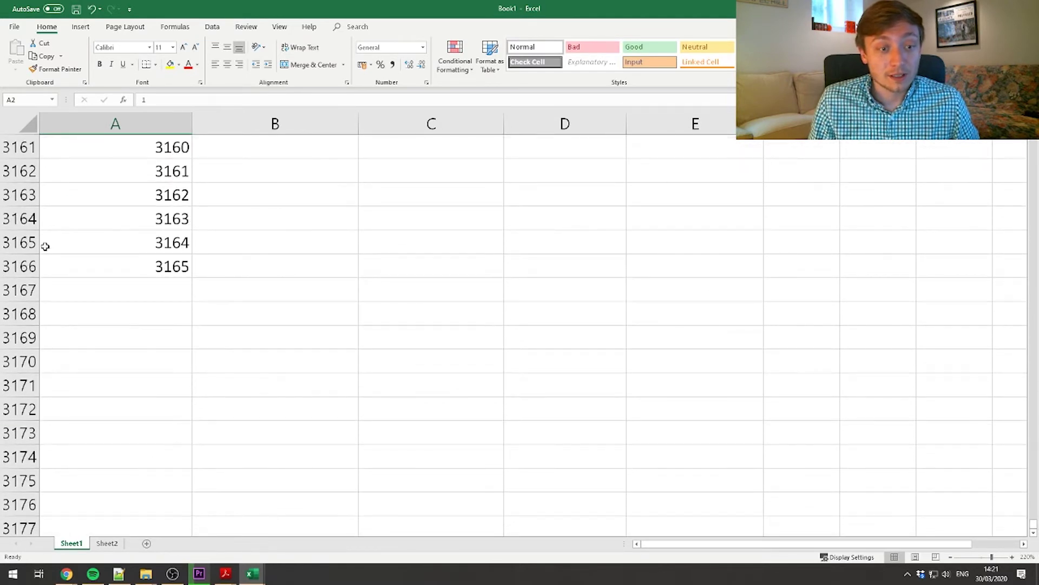
left_click(89, 264)
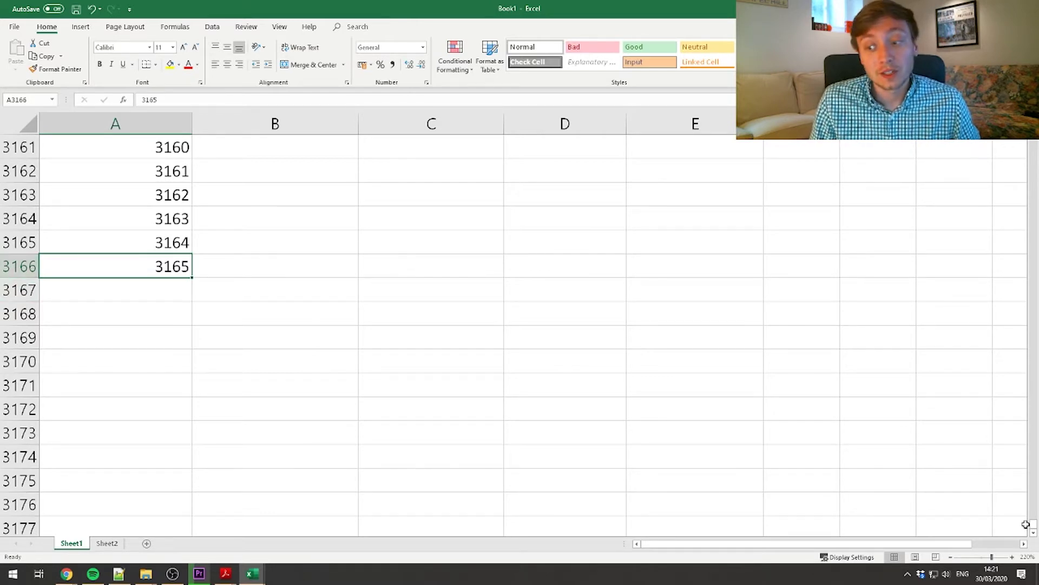
scroll(1037, 445, "up", 6)
left_click_drag(1033, 517, 1033, 143)
left_click(14, 147)
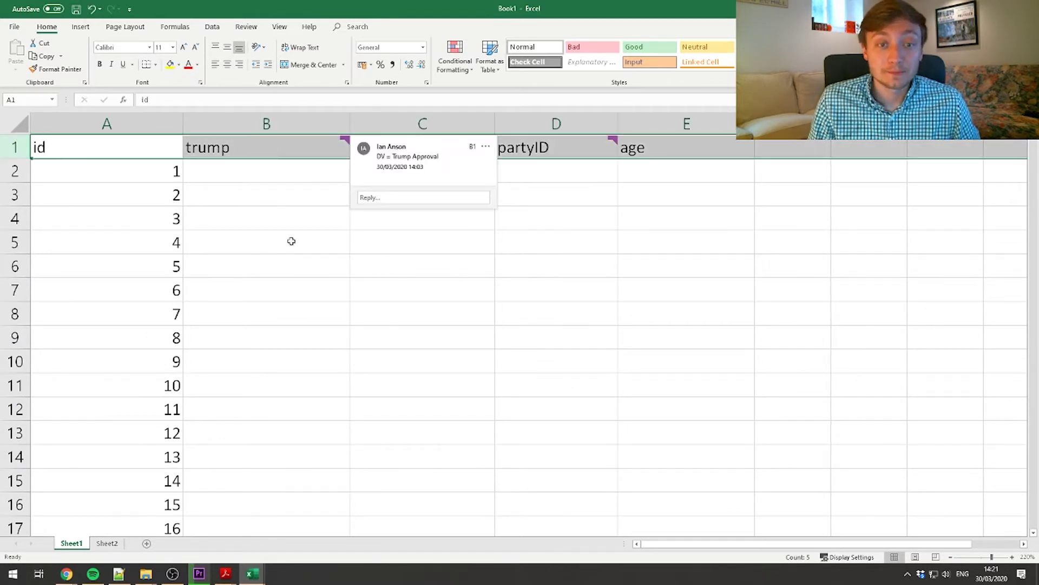
Switch from Book1 to the ANES data workbook and select its variable-name row
left_click(182, 201)
left_click(252, 165)
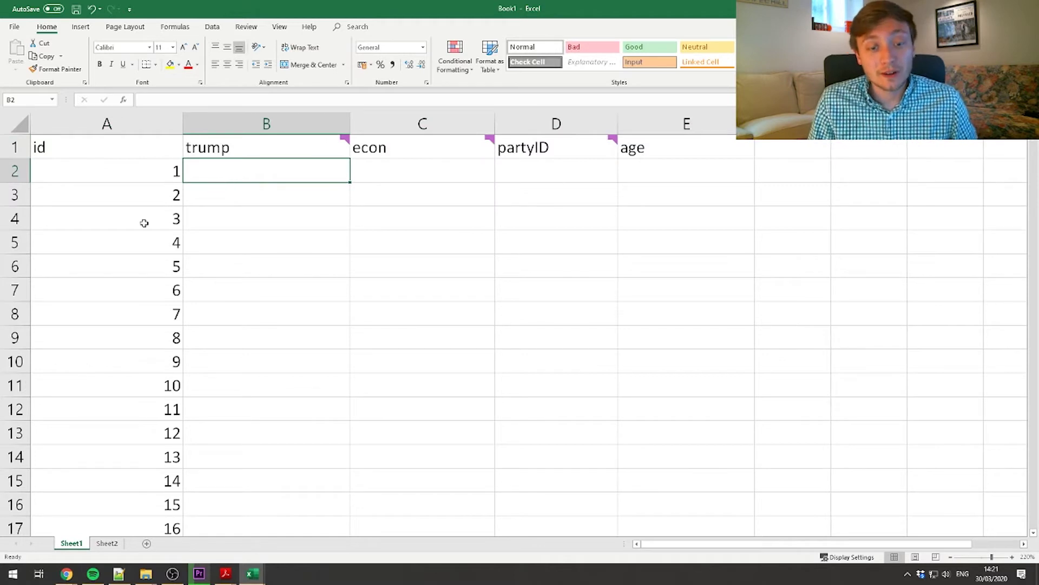
left_click(251, 573)
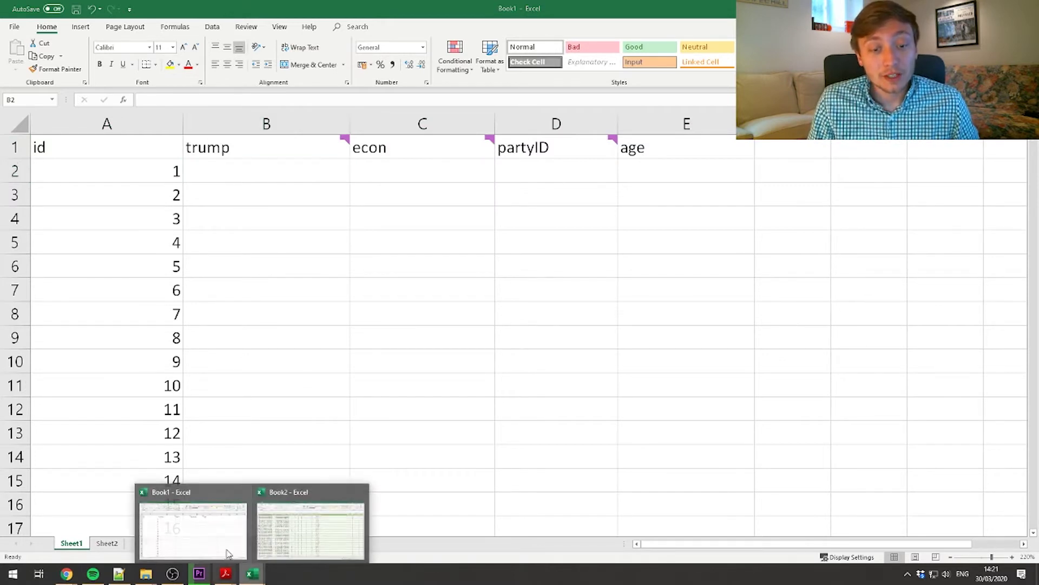
left_click(299, 541)
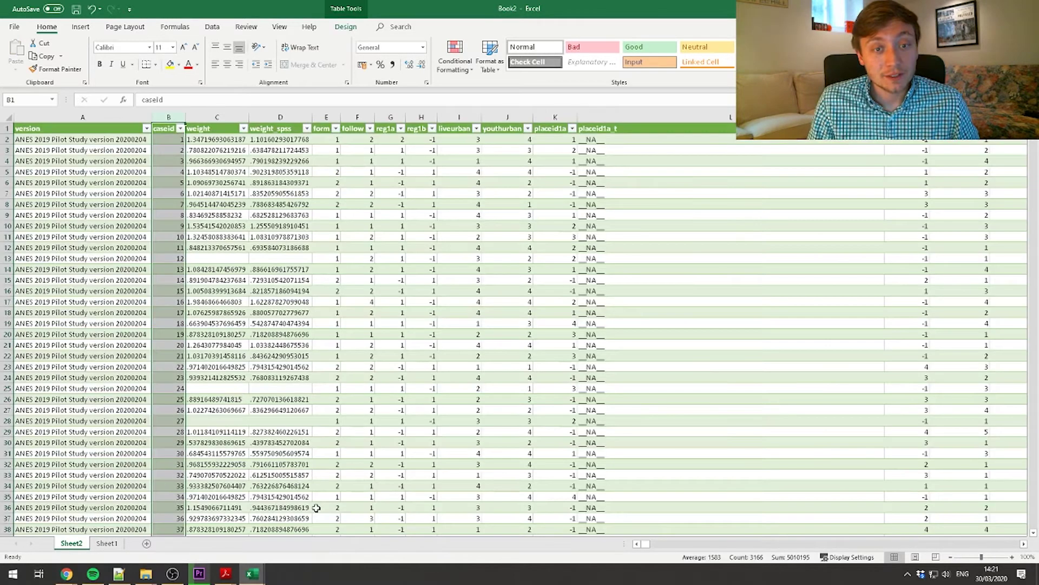
left_click(6, 128)
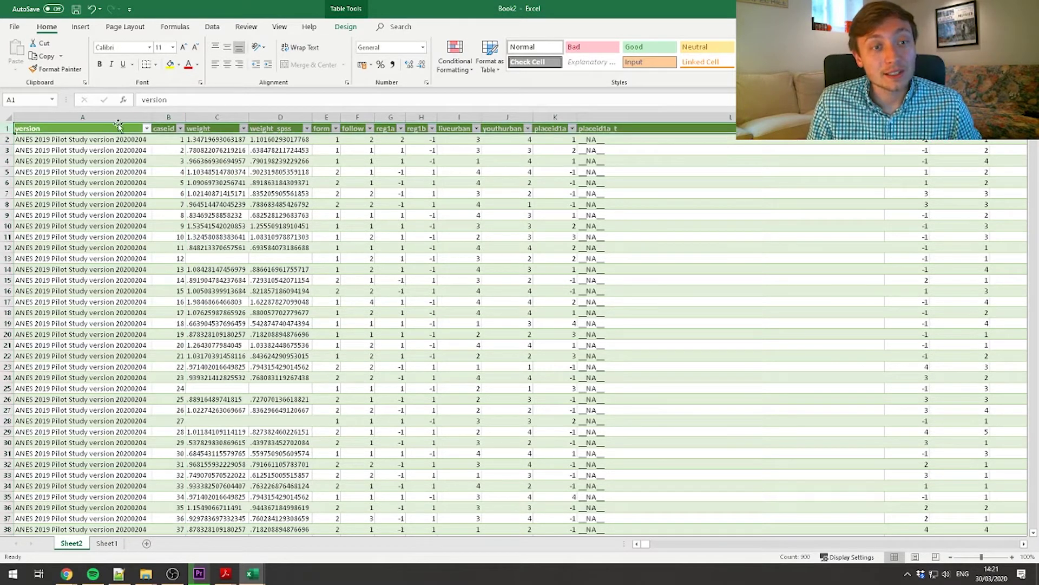
left_click(171, 117)
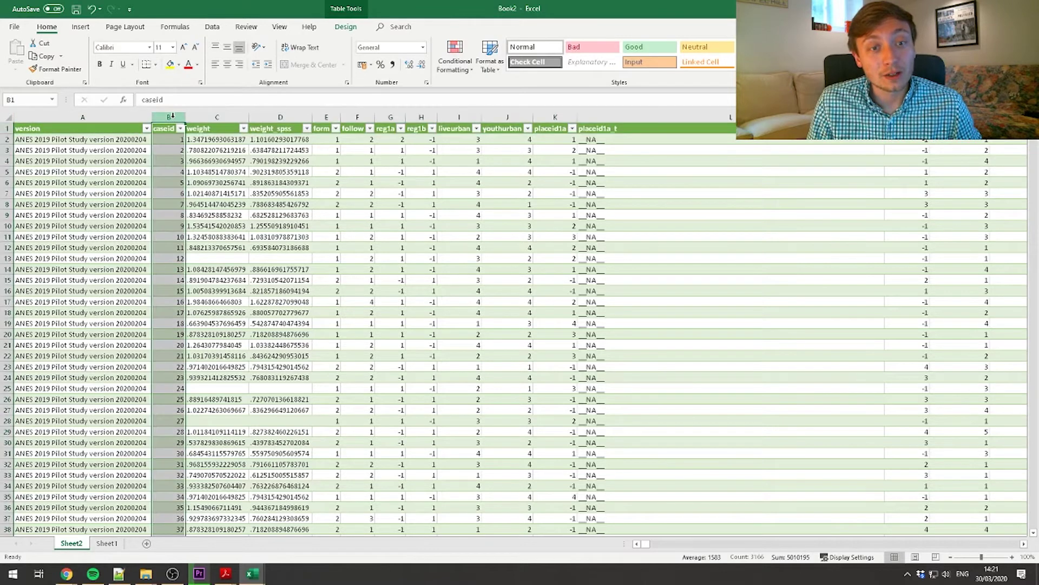
left_click(5, 128)
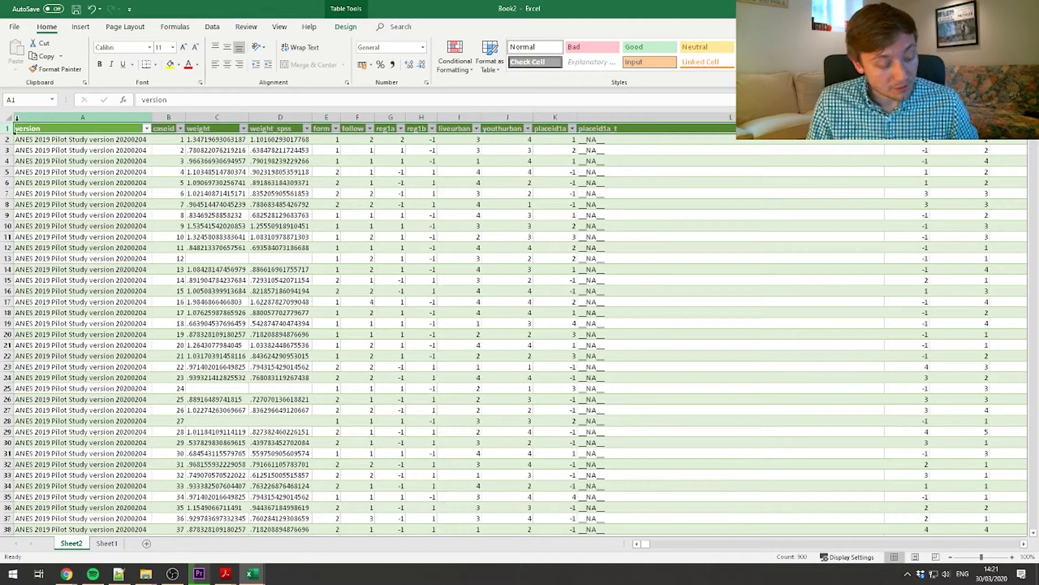
Search for fttrump and copy its column AE
key("ctrl+f")
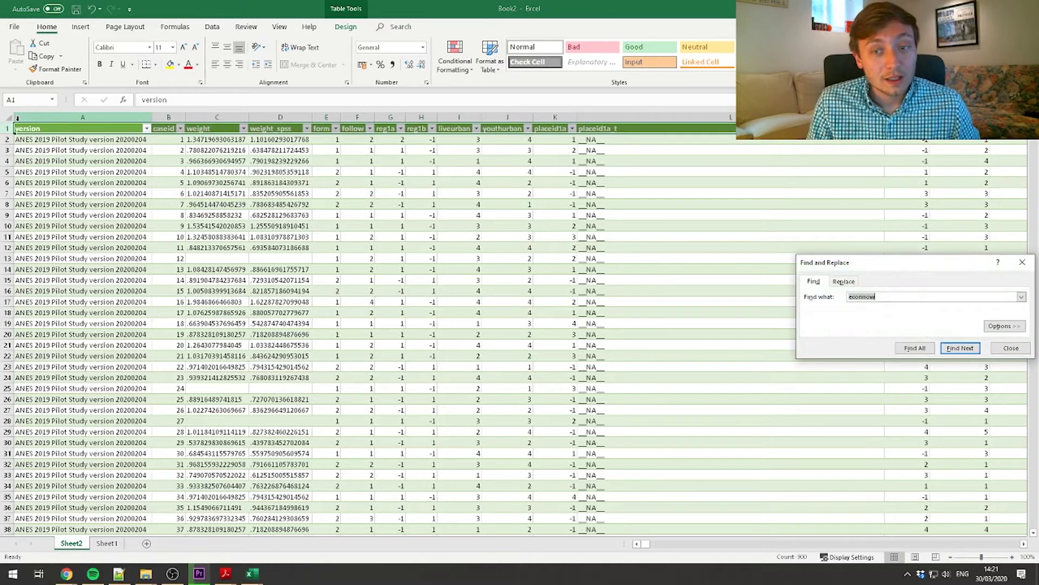
left_click_drag(926, 257, 720, 182)
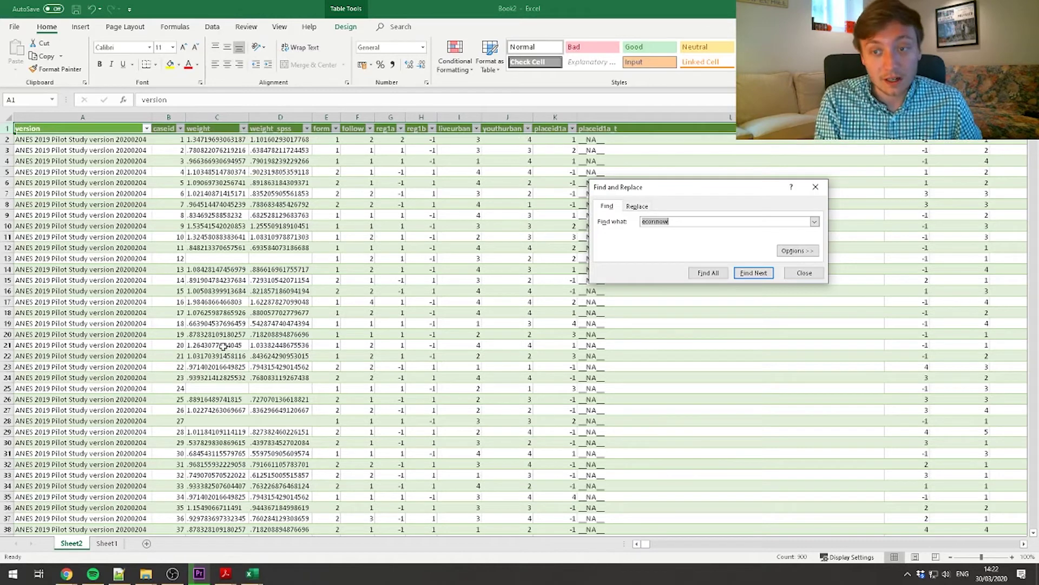
type("fttrum")
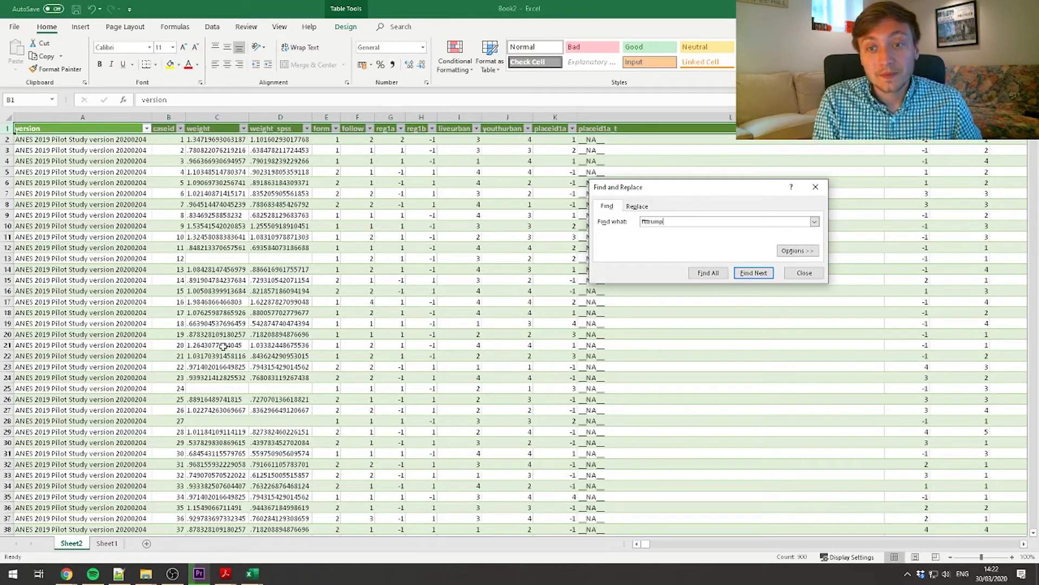
type("p")
key("Return")
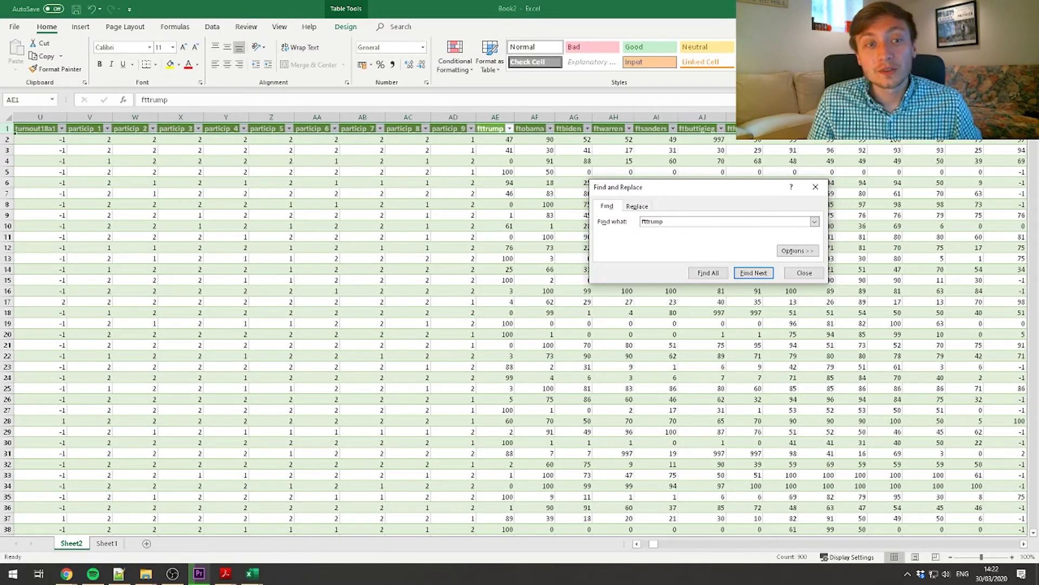
left_click(813, 275)
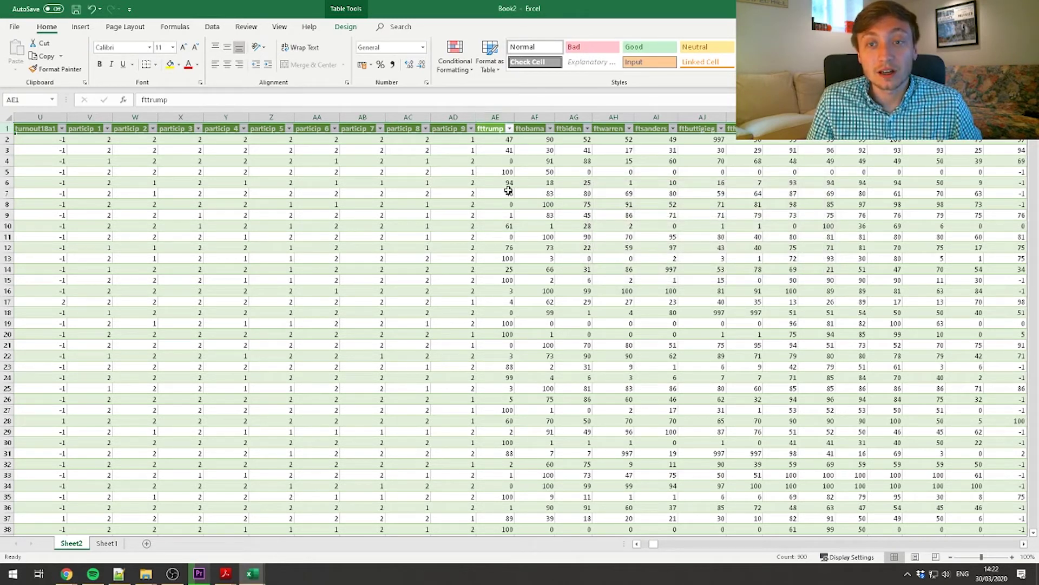
left_click(494, 116)
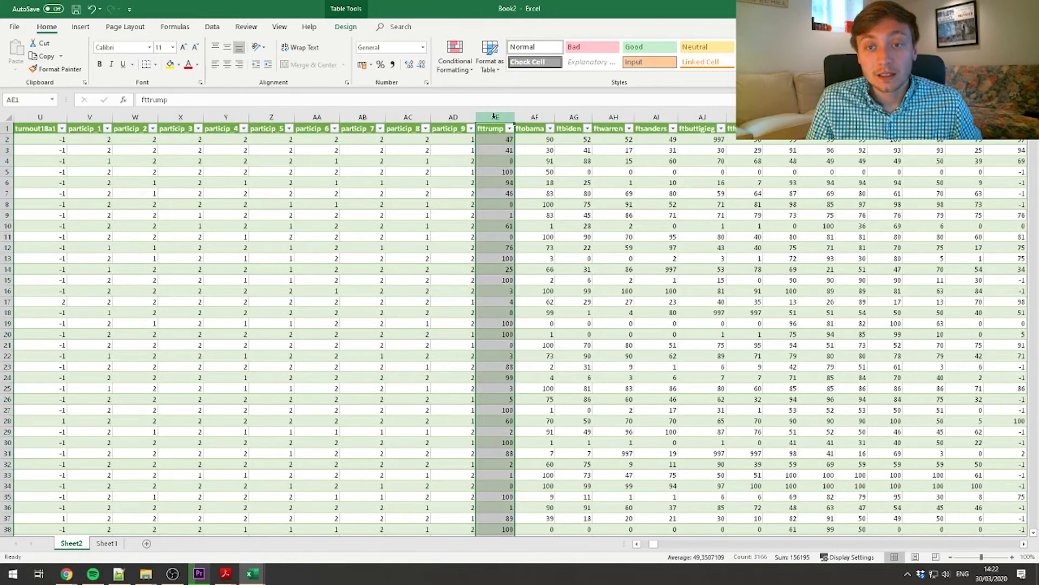
right_click(494, 116)
left_click(520, 139)
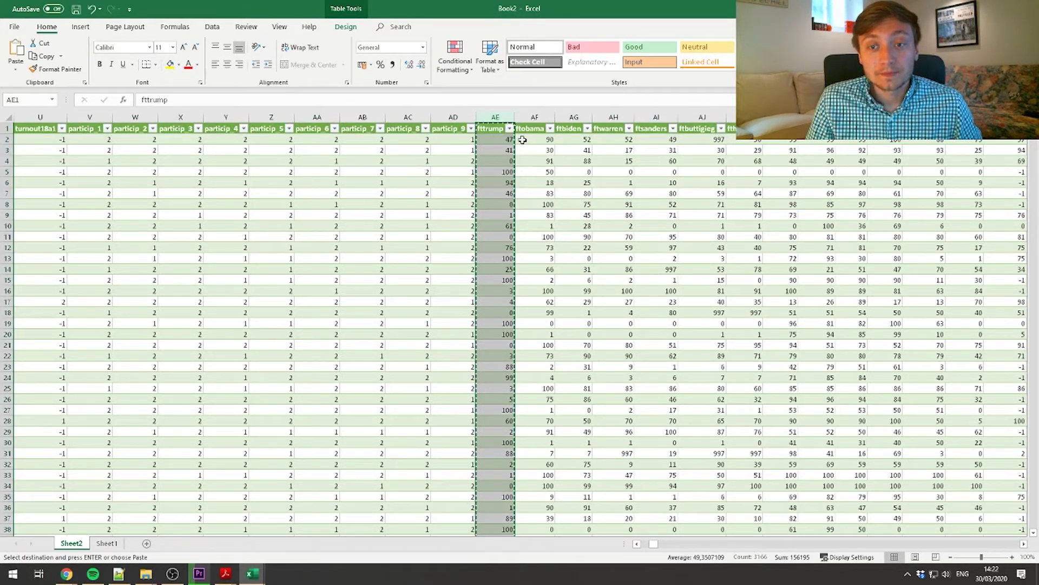
Paste the fttrump numbers as values into Book1's column B
mouse_move(251, 573)
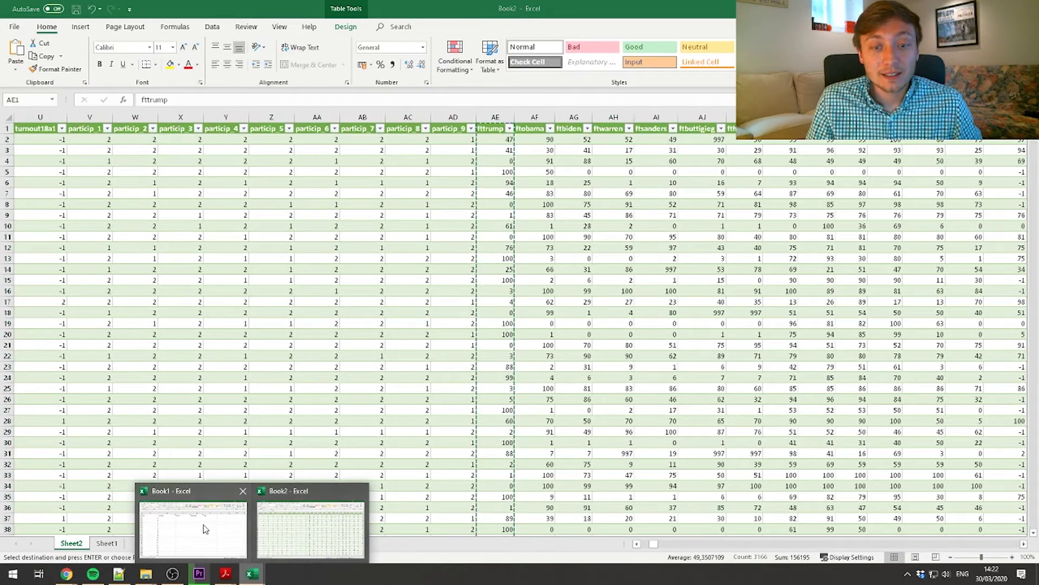
left_click(204, 527)
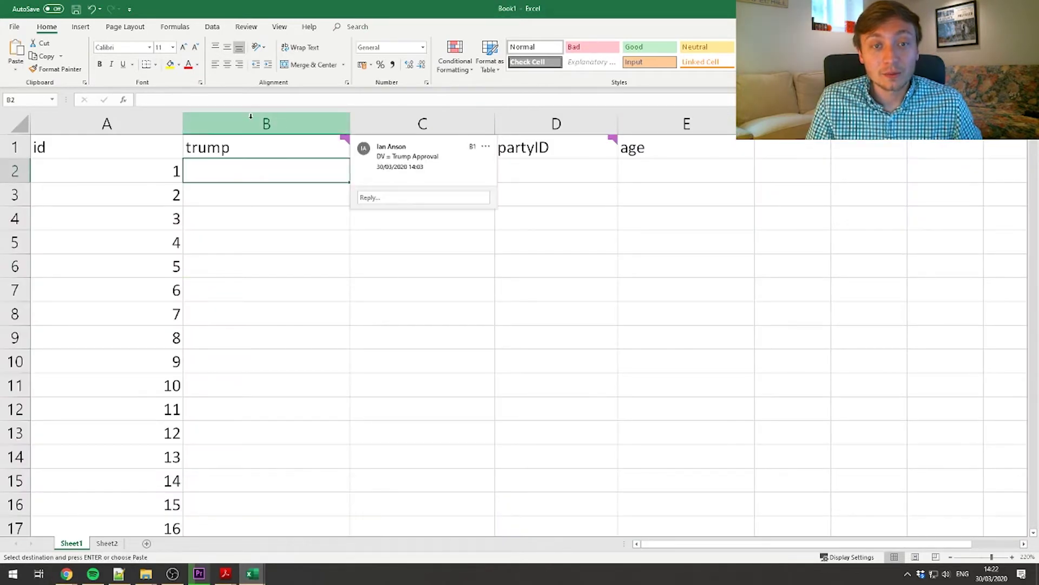
left_click(251, 116)
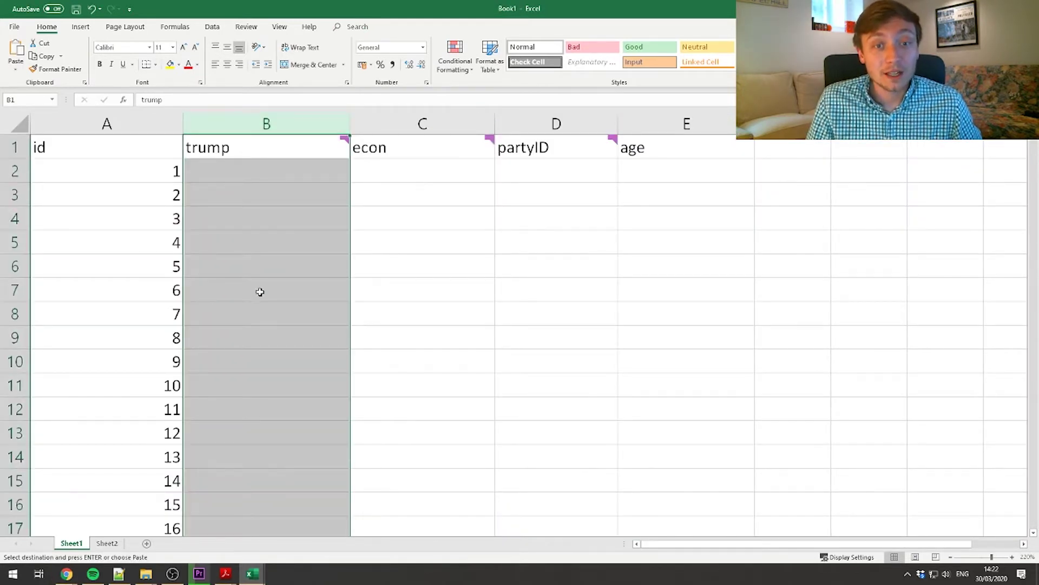
right_click(269, 123)
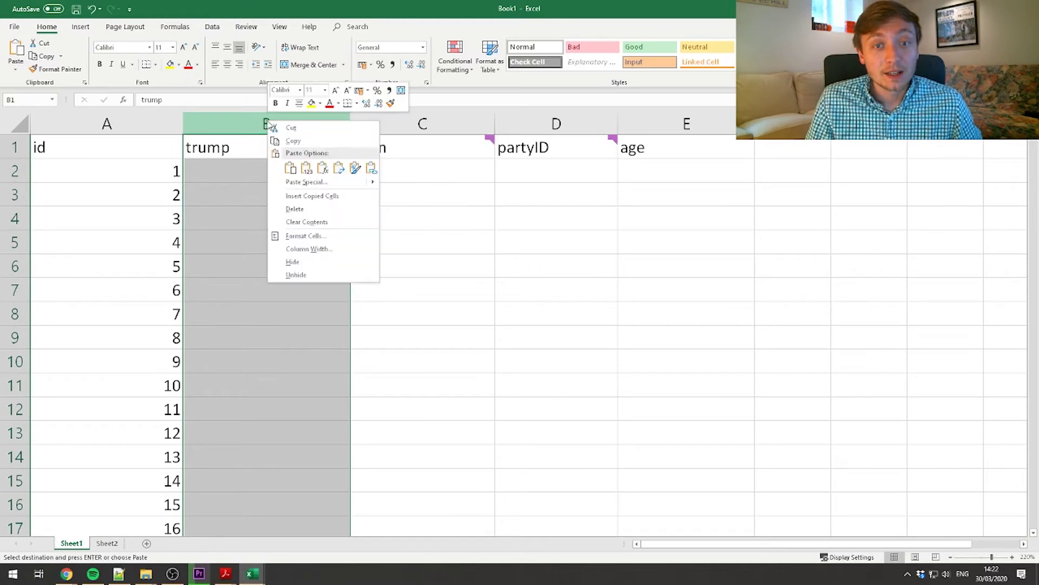
left_click(307, 169)
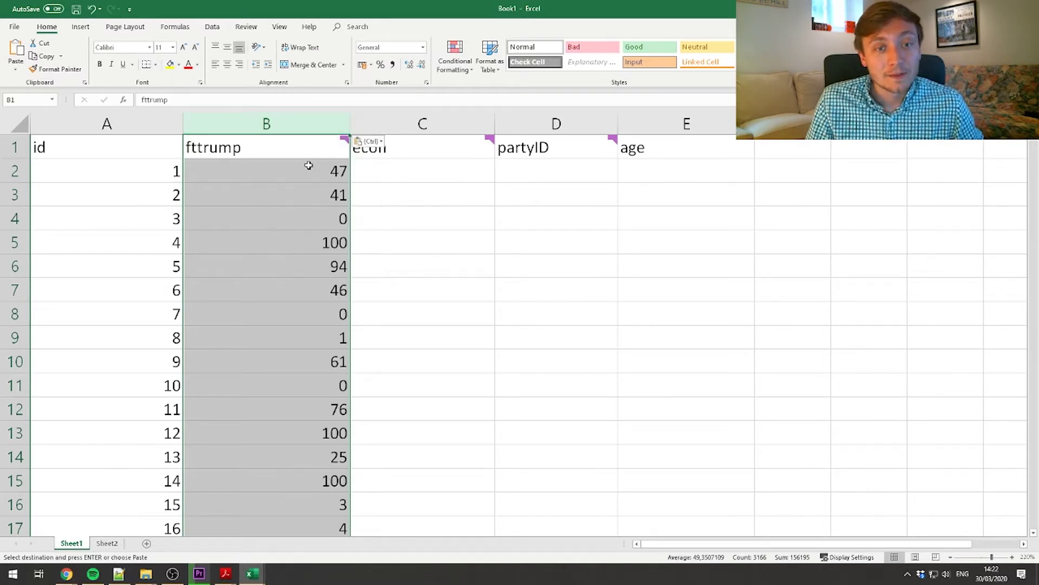
left_click(228, 187)
Retype the B1 header as trump
left_click(209, 140)
key("alt+Tab")
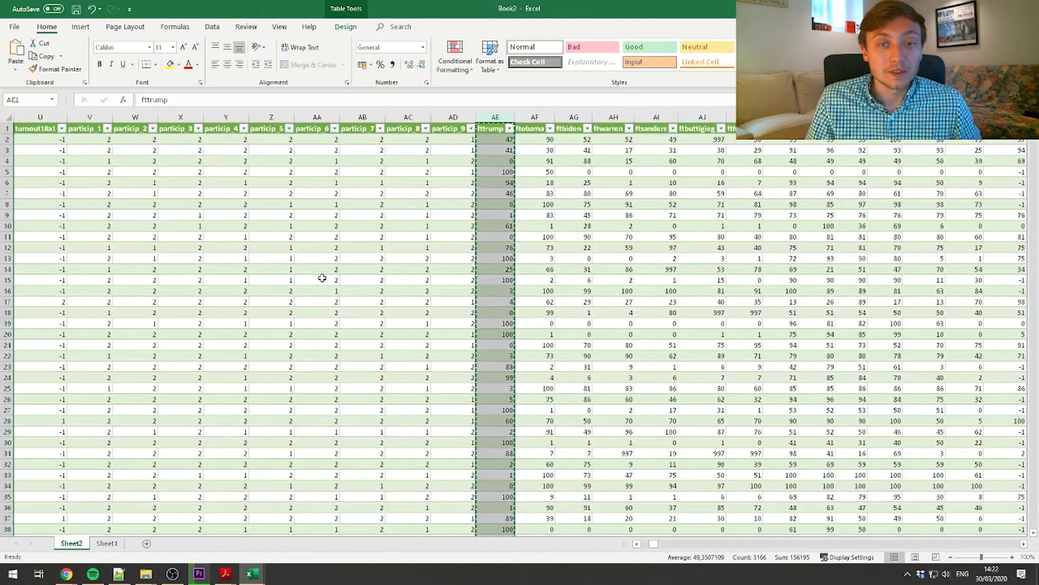
key("alt+Tab")
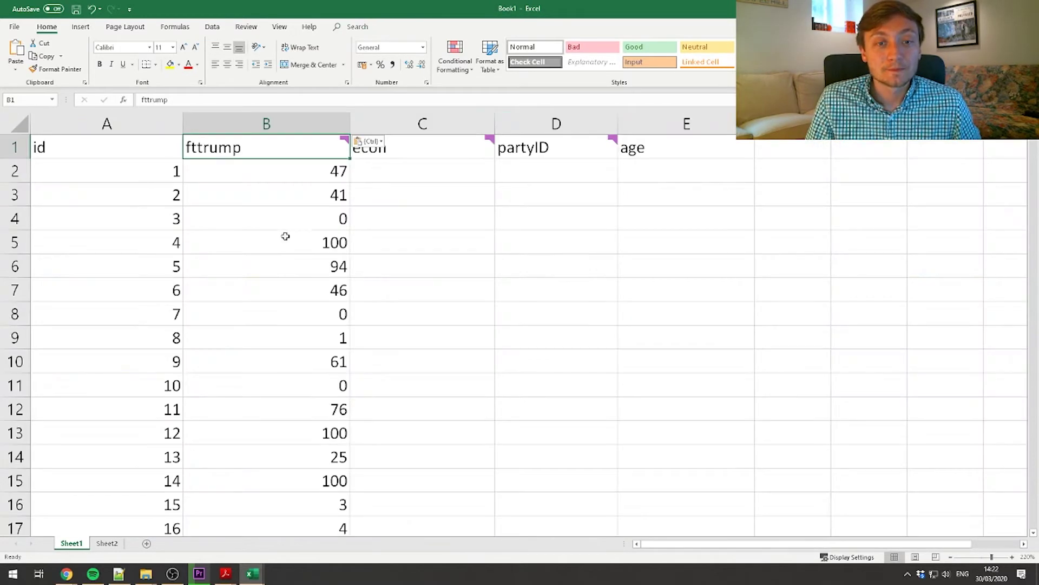
type("tr")
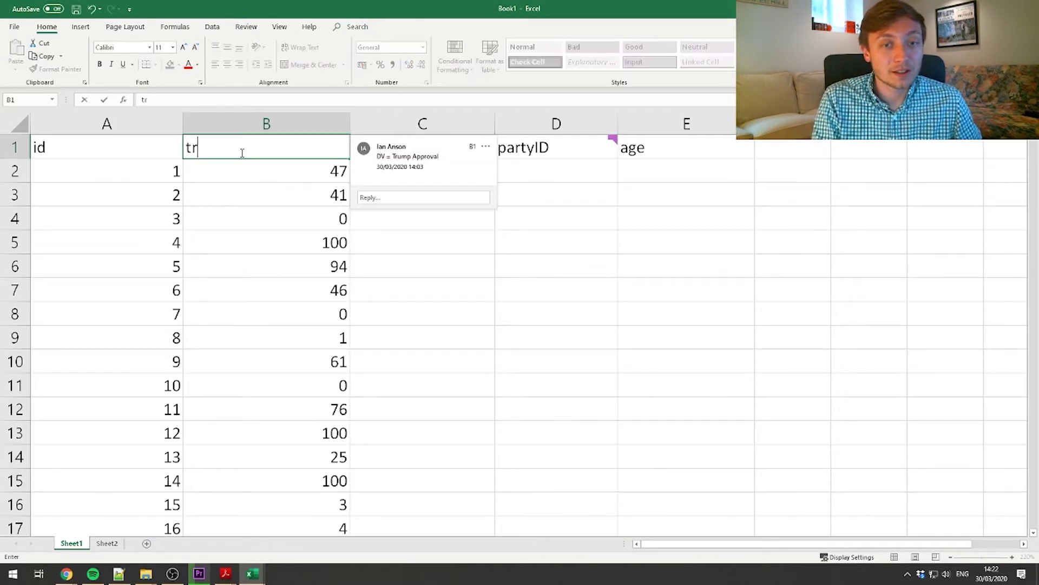
type("ump")
key("Return")
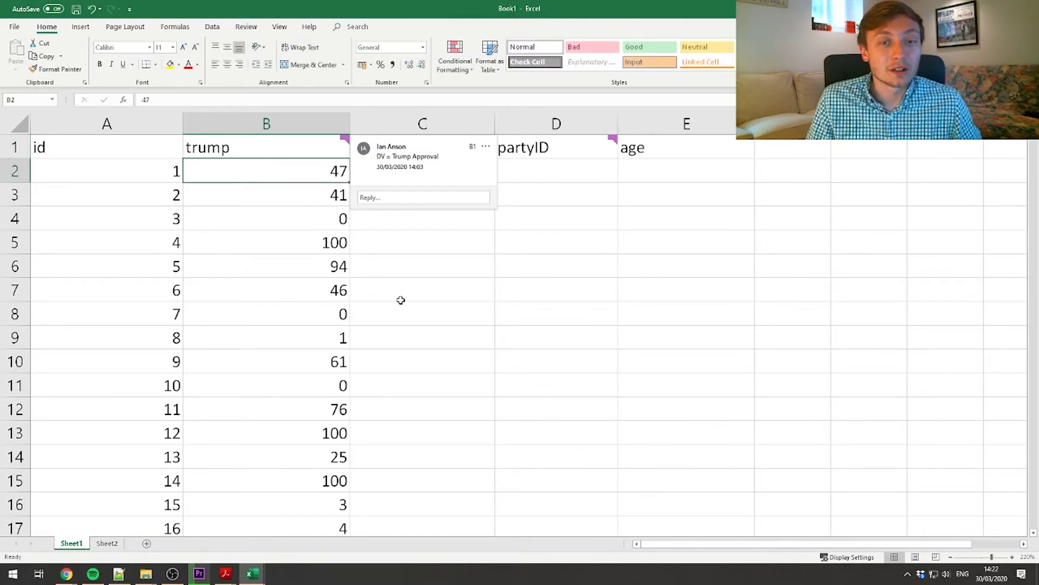
left_click(400, 300)
left_click(357, 189)
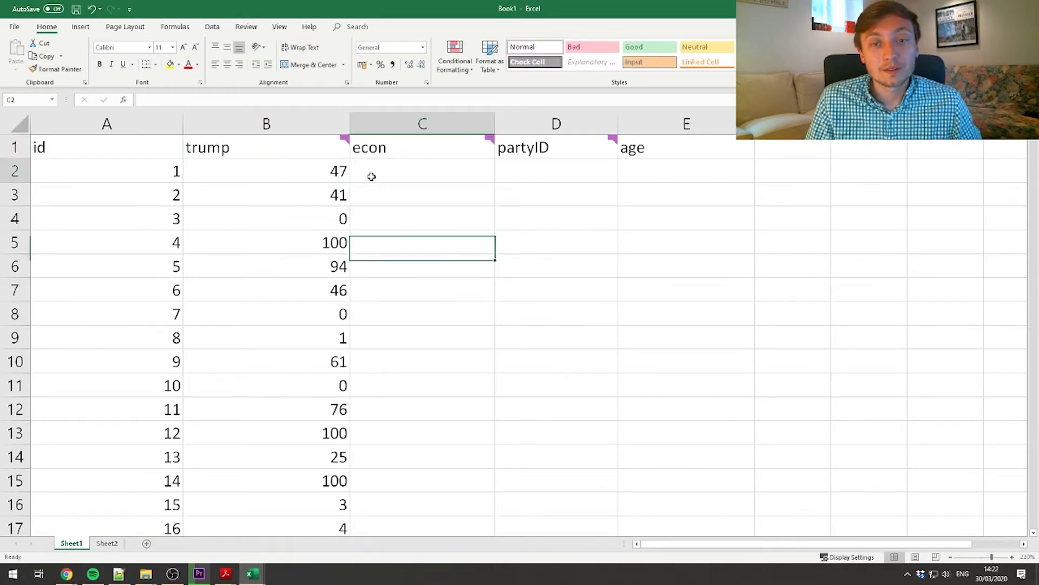
left_click(409, 153)
key("ctrl+c")
key("alt+Tab")
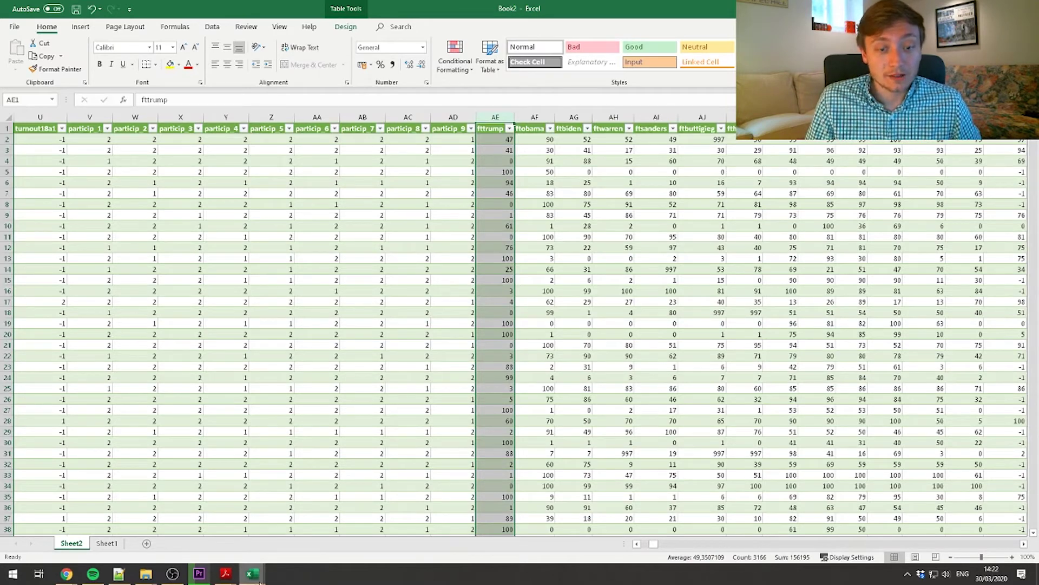
Check the econ question in the ANES questionnaire PDF
left_click(66, 573)
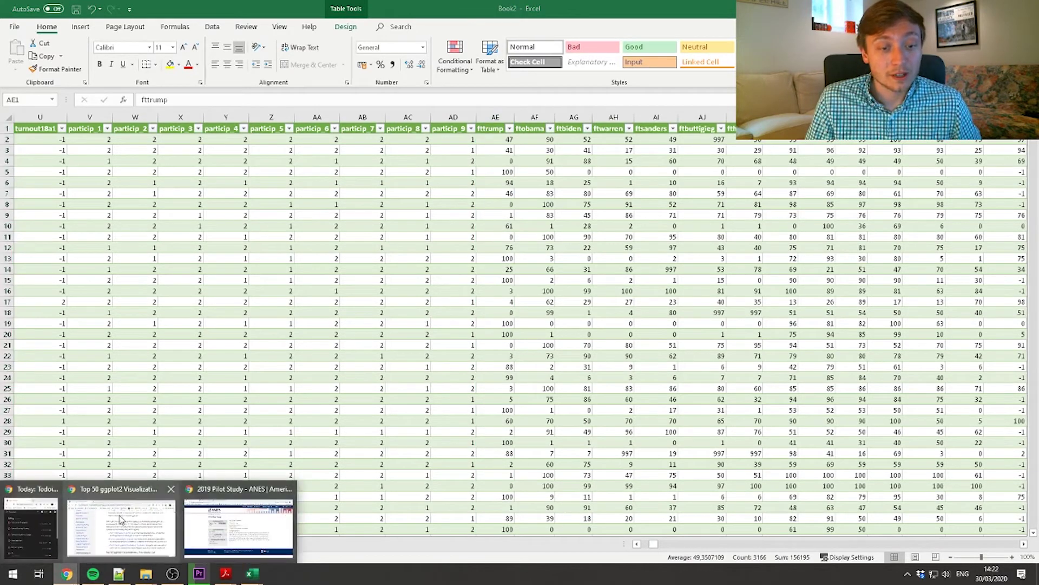
left_click(182, 515)
left_click(337, 6)
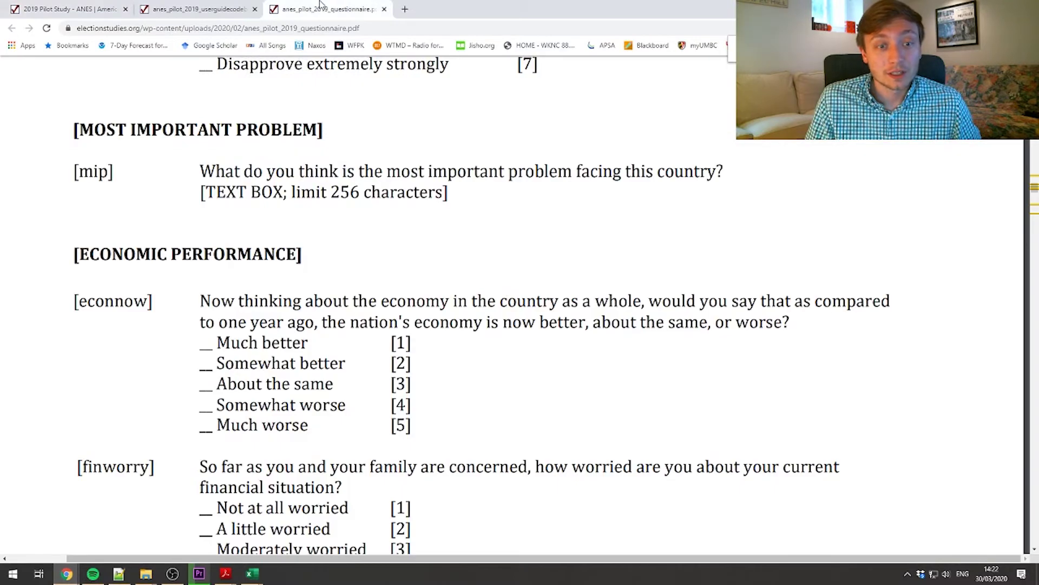
key("alt+Tab")
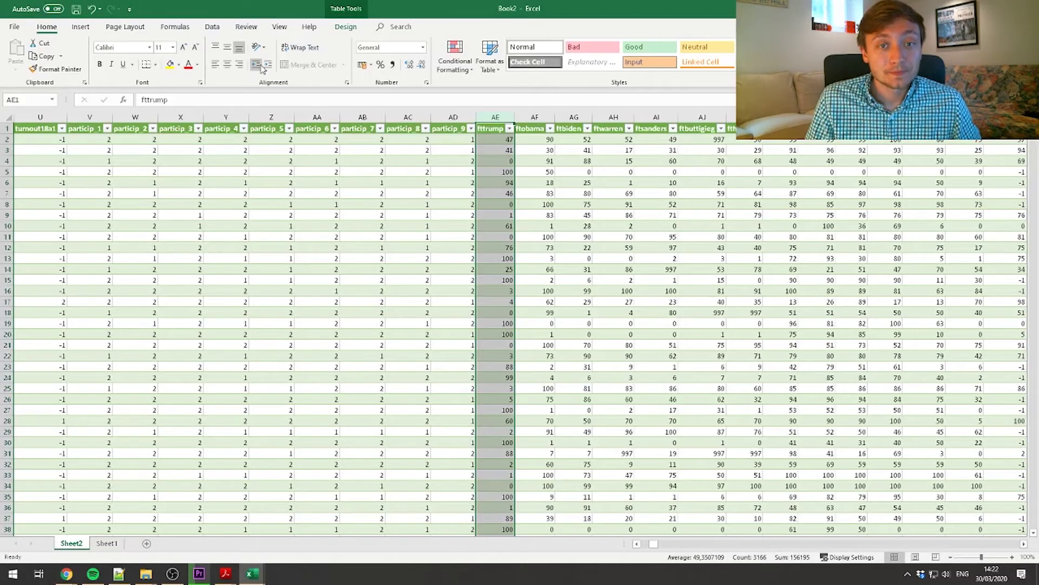
Find econnow in the ANES data workbook and copy its column CN
left_click(60, 128)
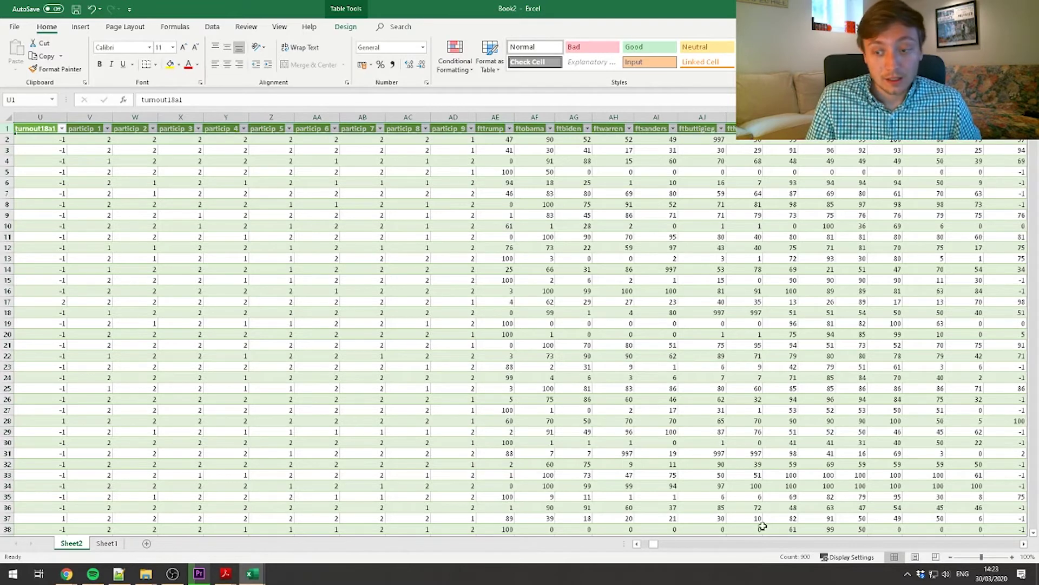
left_click_drag(657, 548, 644, 546)
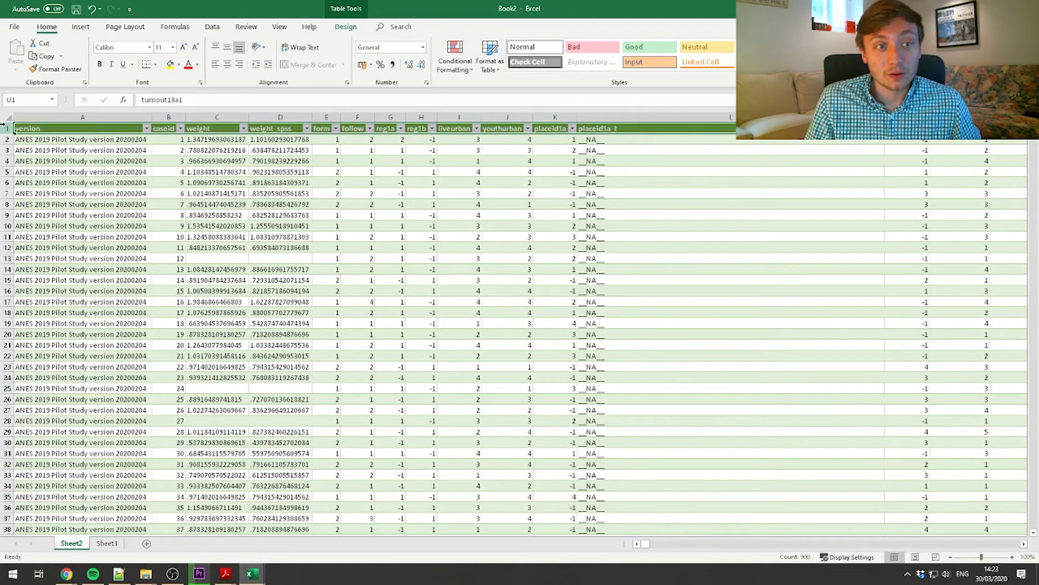
left_click(7, 129)
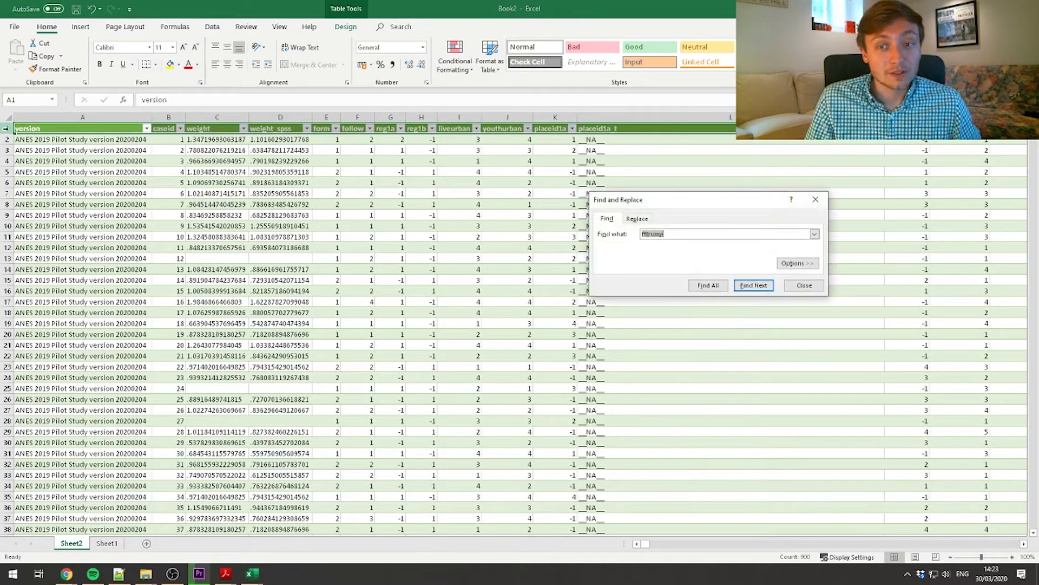
type("econnow")
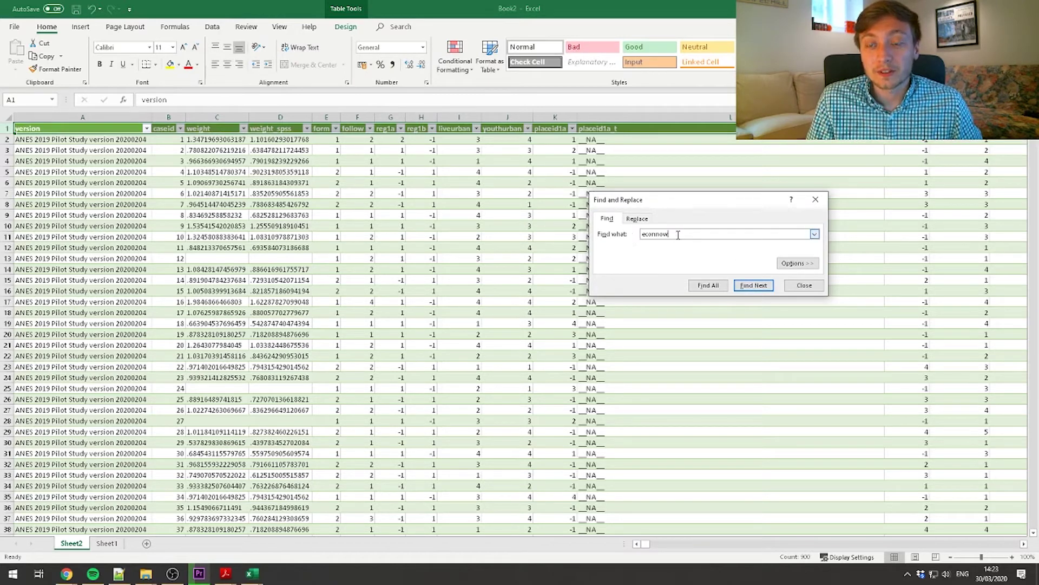
left_click(760, 292)
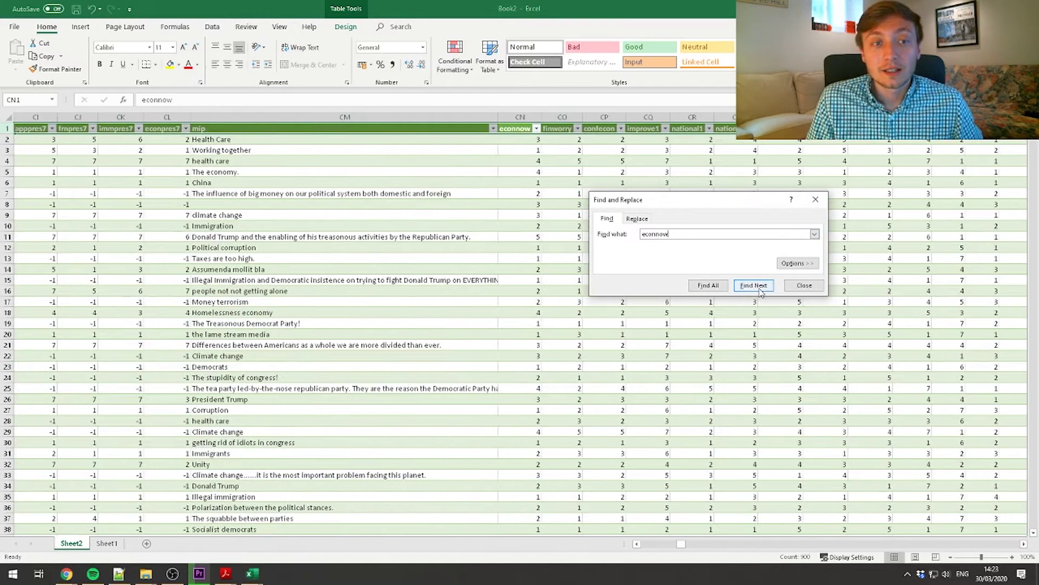
left_click(804, 286)
left_click(526, 111)
key("ctrl+c")
right_click(521, 111)
key("Escape")
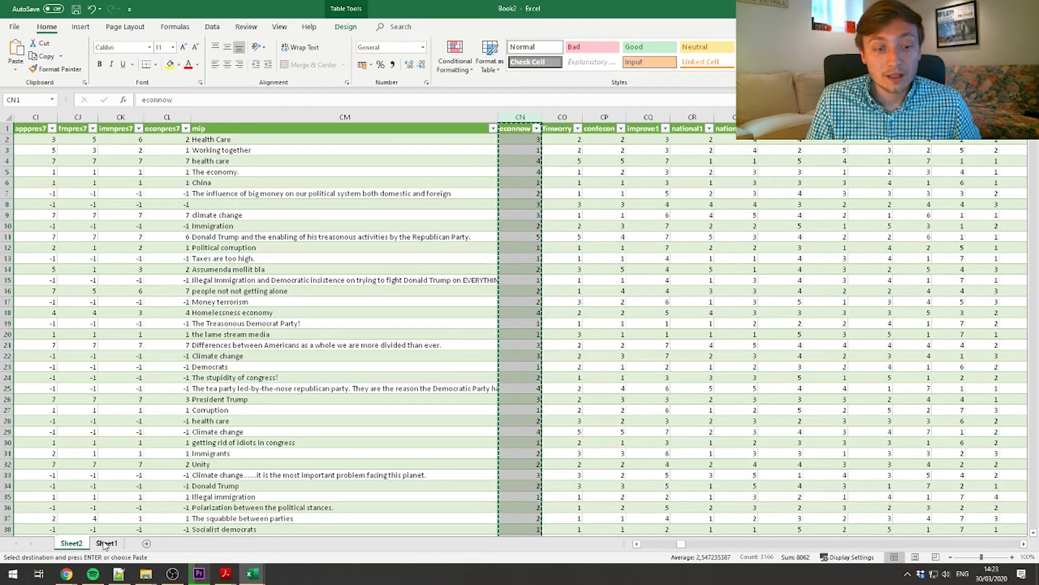
Paste the econnow numbers as values into Book1's column C
left_click(66, 574)
left_click(252, 574)
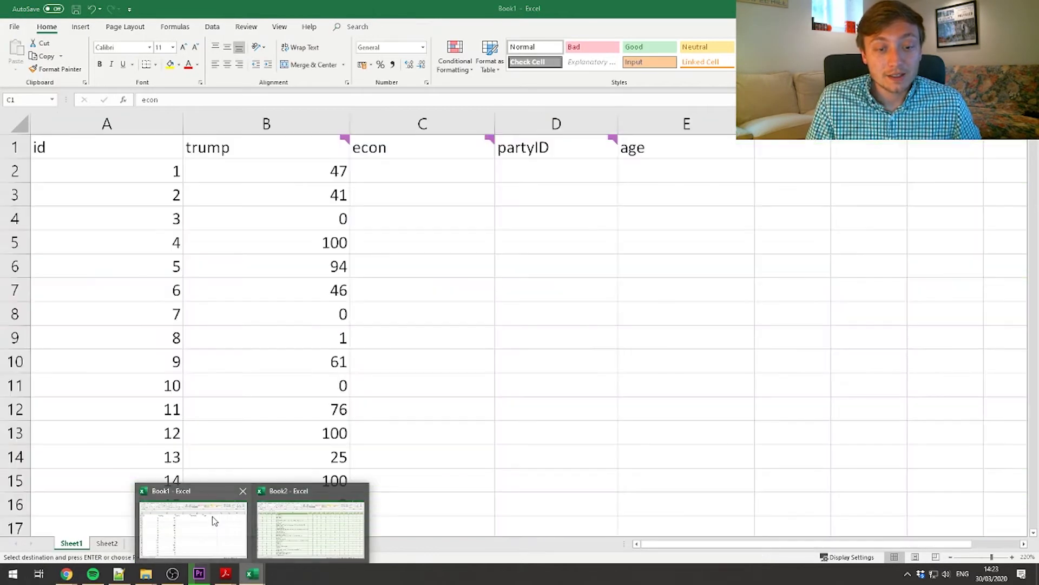
left_click(214, 521)
left_click(387, 123)
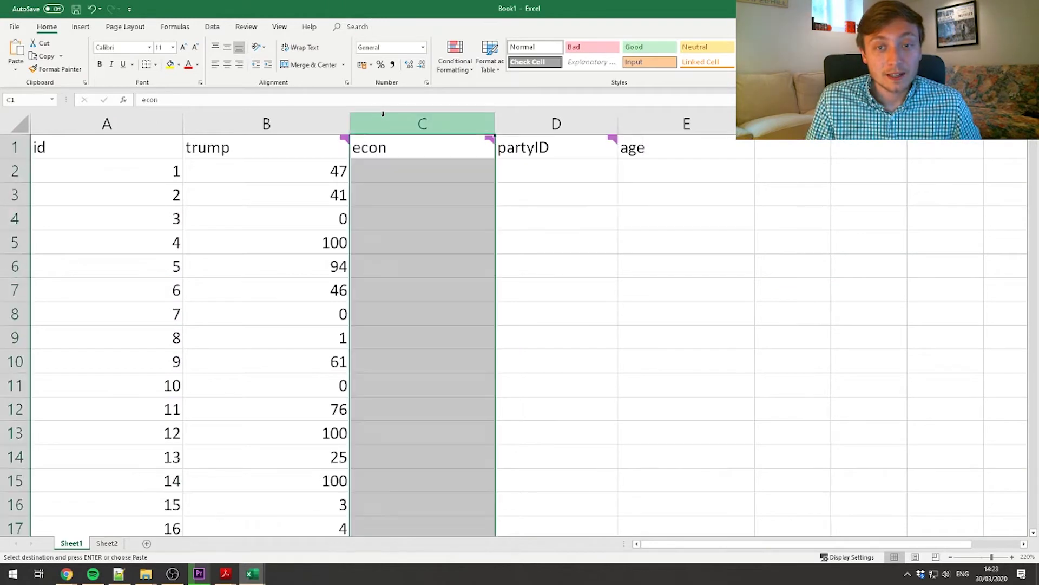
right_click(398, 121)
left_click(436, 165)
left_click(412, 147)
Rename the C1 header from econ to currentEcon
type("ec")
key("Return")
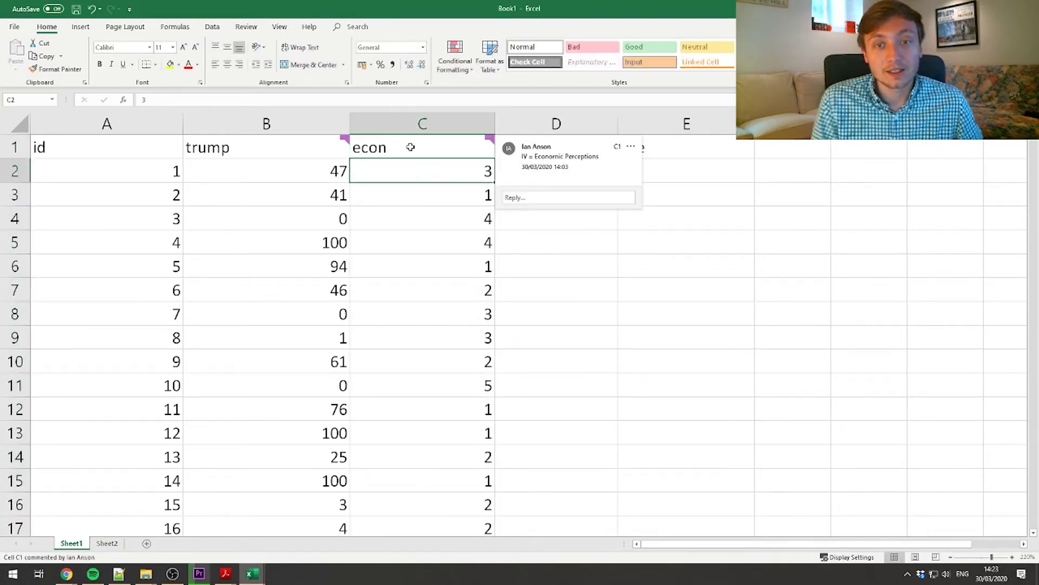
left_click(382, 144)
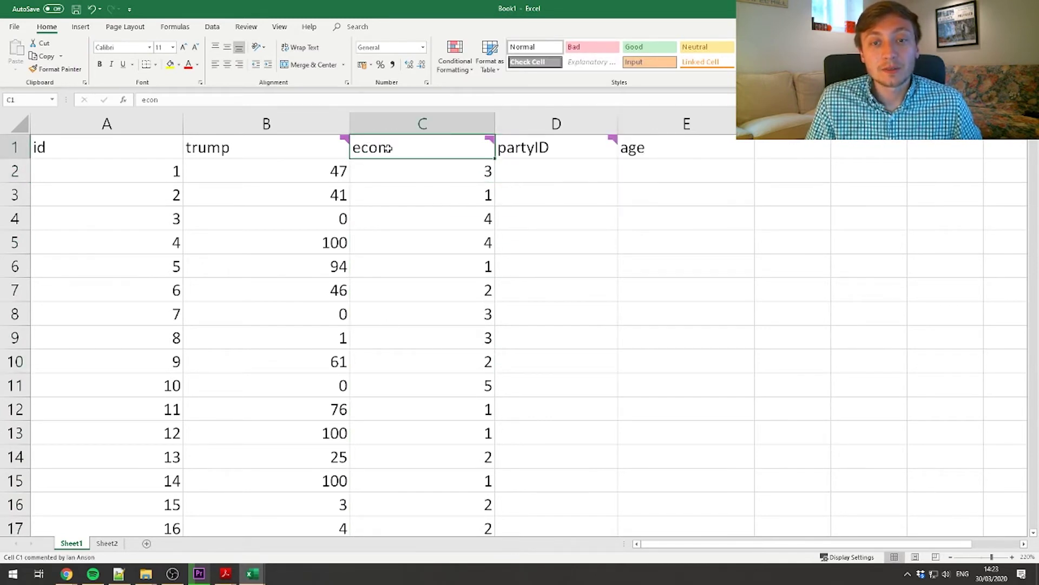
double_click(387, 149)
left_click_drag(387, 148, 344, 318)
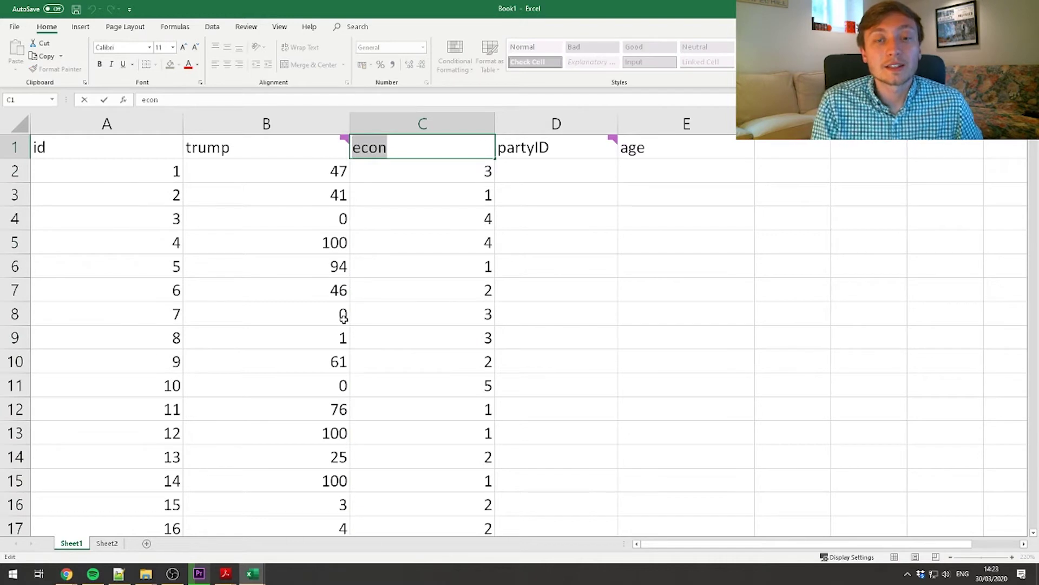
key("BackSpace")
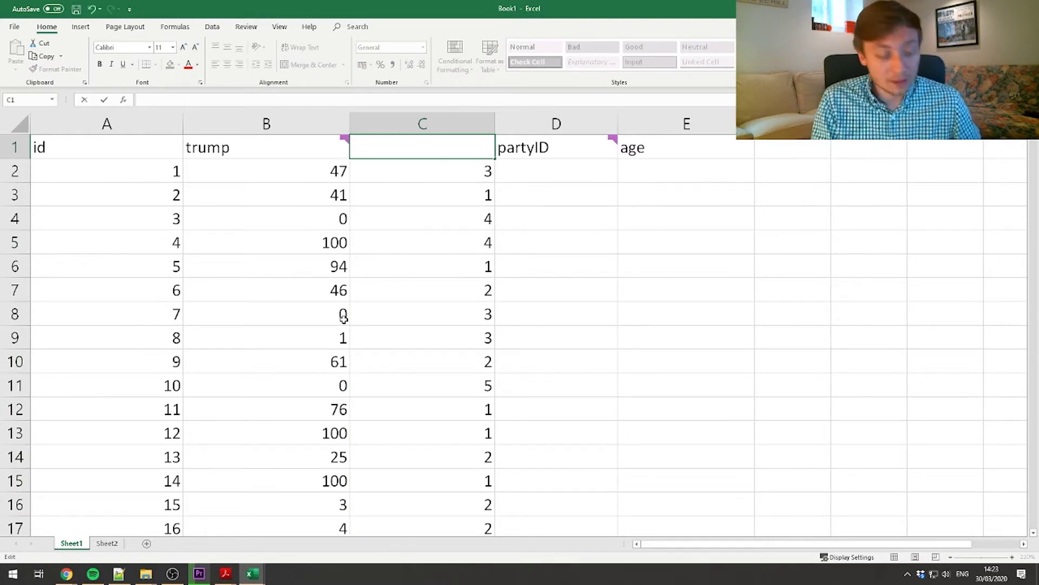
type("currentEcon")
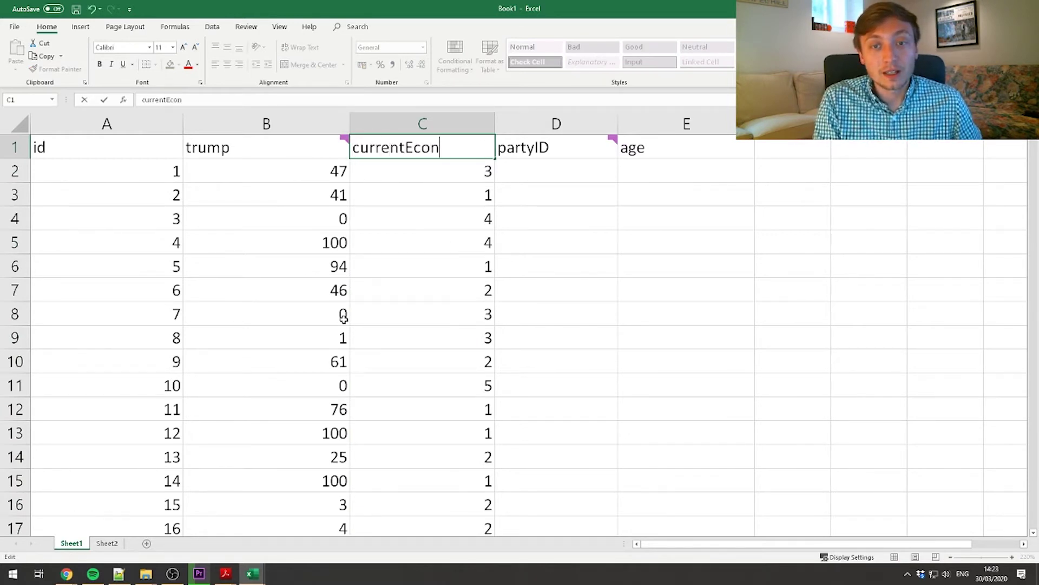
key("Return")
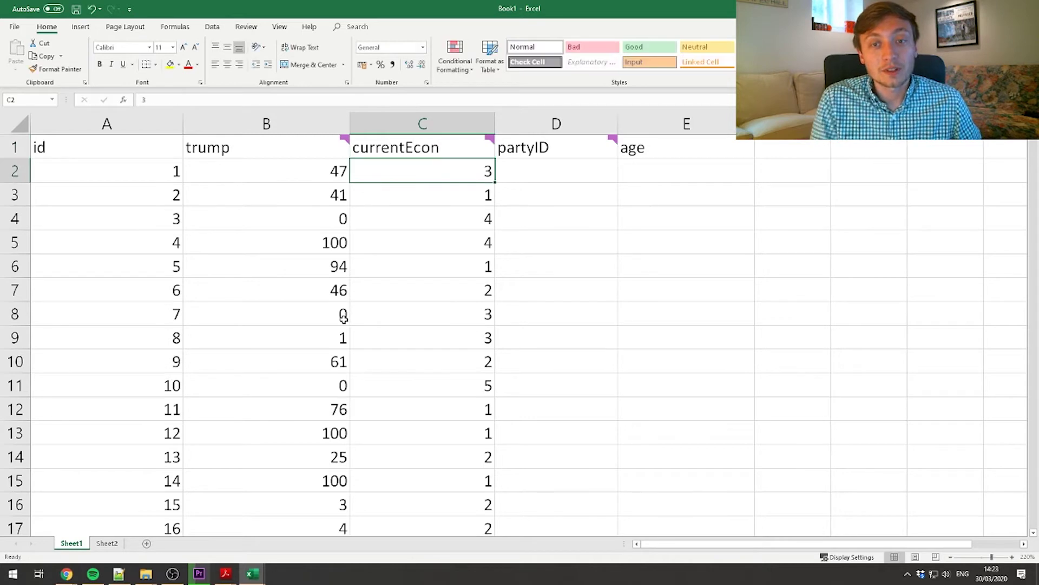
double_click(410, 149)
mouse_move(439, 148)
left_mouse_down()
mouse_move(360, 146)
mouse_move(464, 146)
mouse_move(401, 146)
mouse_move(446, 147)
left_mouse_up()
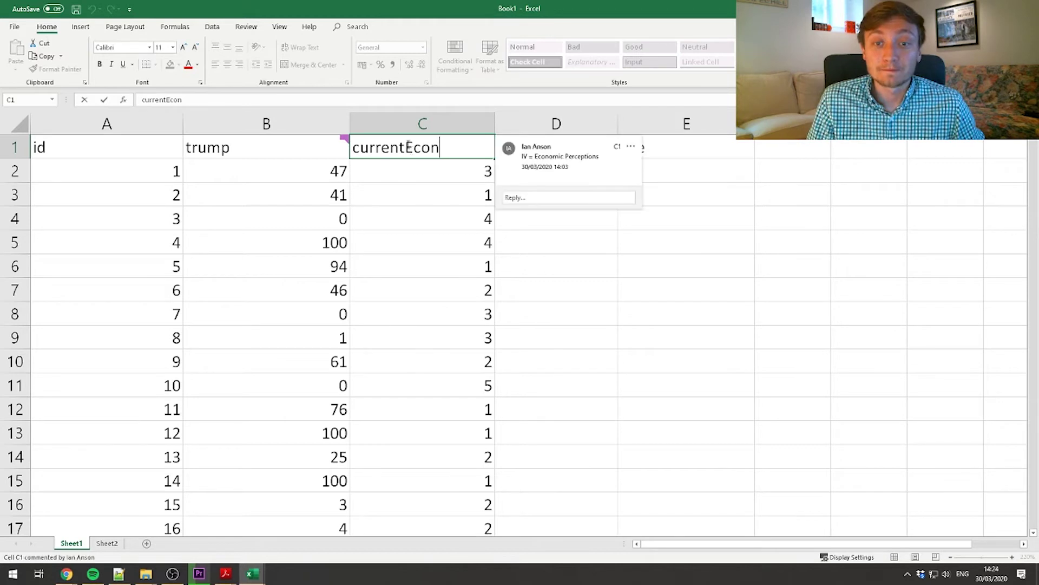
left_click_drag(405, 146, 436, 145)
left_click(449, 196)
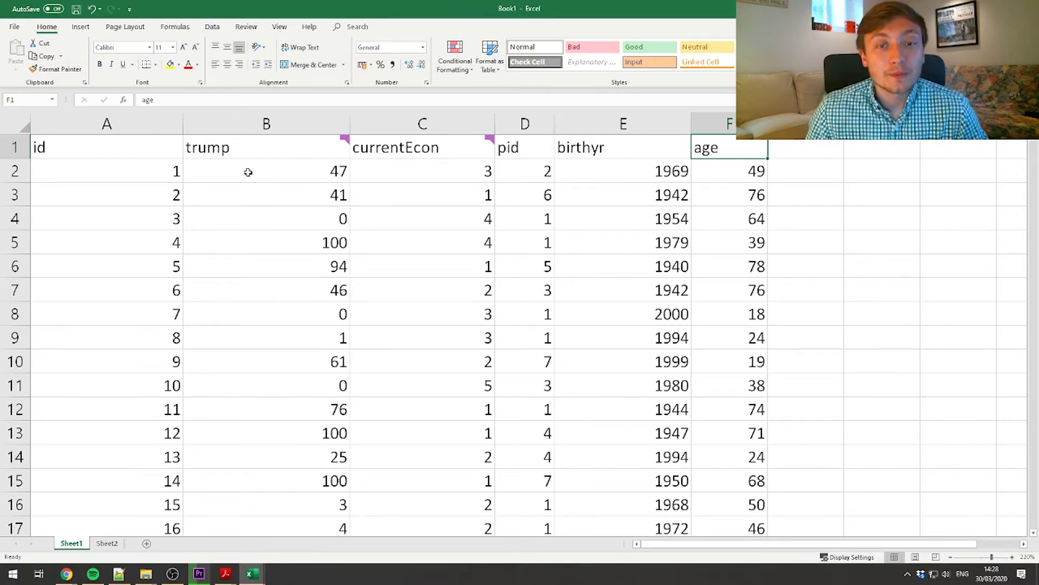
Select the first trump ratings in column B, down to respondent 11's rating of 76
left_click_drag(249, 171, 249, 441)
left_click(257, 417)
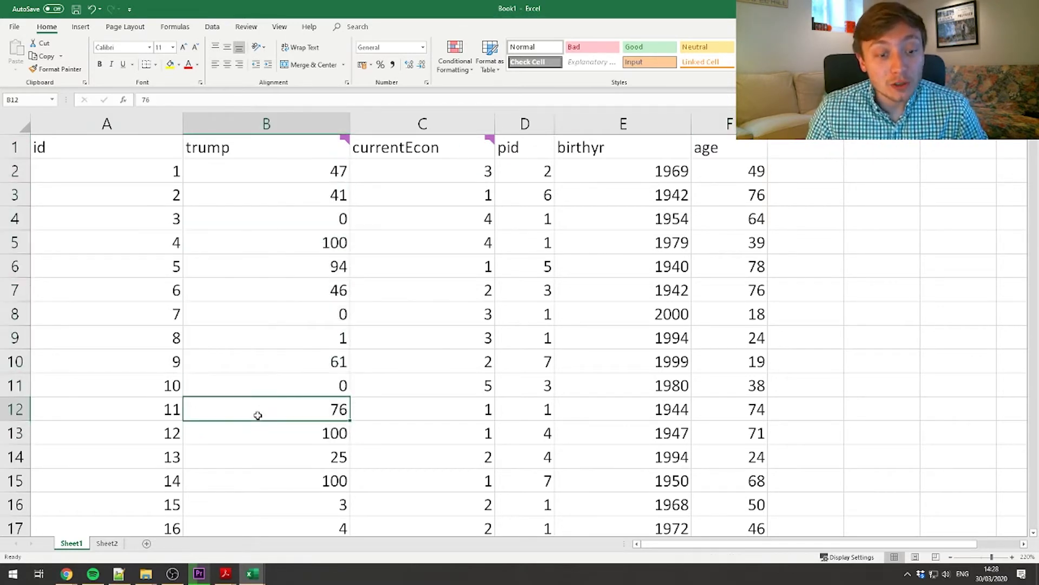
Scroll through the questionnaire's fttrump feeling-thermometer pages, then switch back to the Excel workbook
mouse_move(69, 579)
left_click(255, 536)
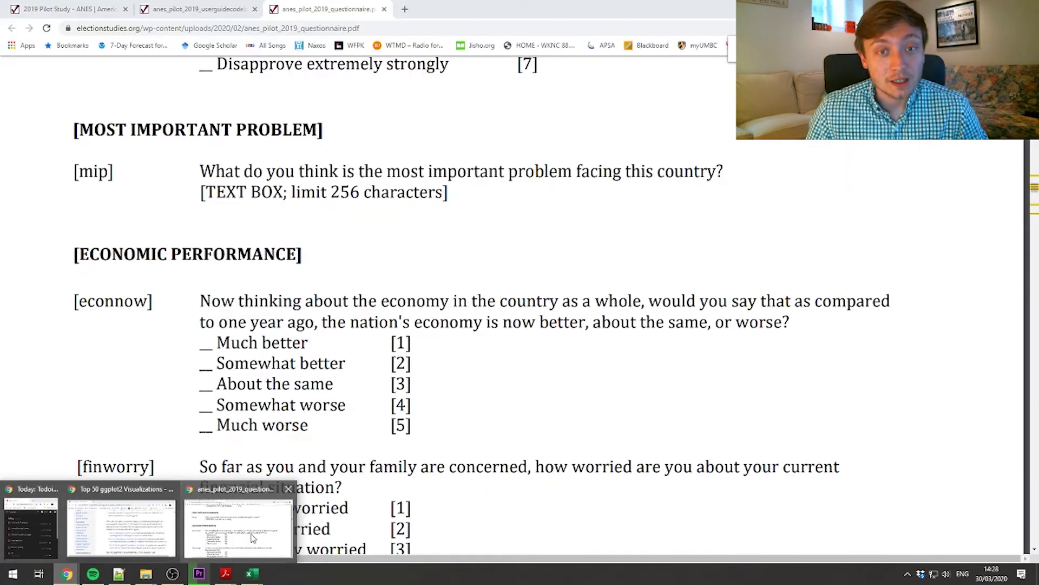
scroll(203, 322, "up", 5)
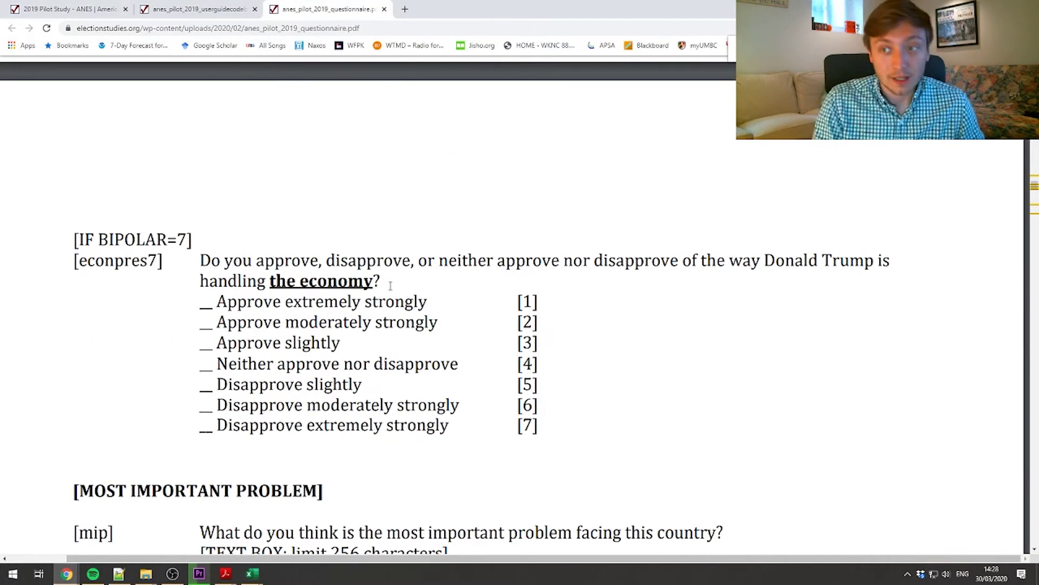
scroll(390, 285, "down", 20)
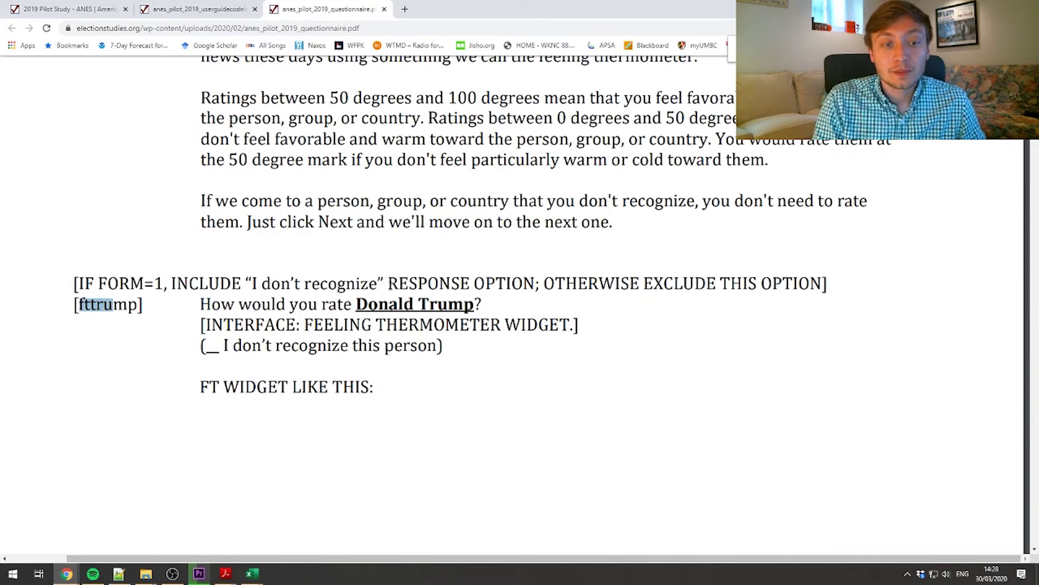
scroll(599, 332, "up", 15)
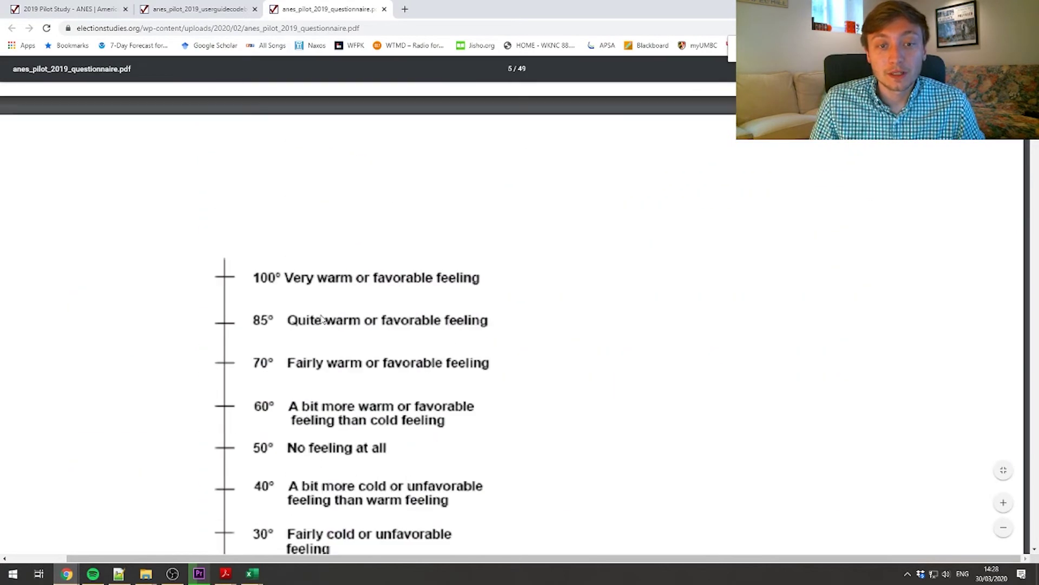
scroll(260, 314, "down", 13)
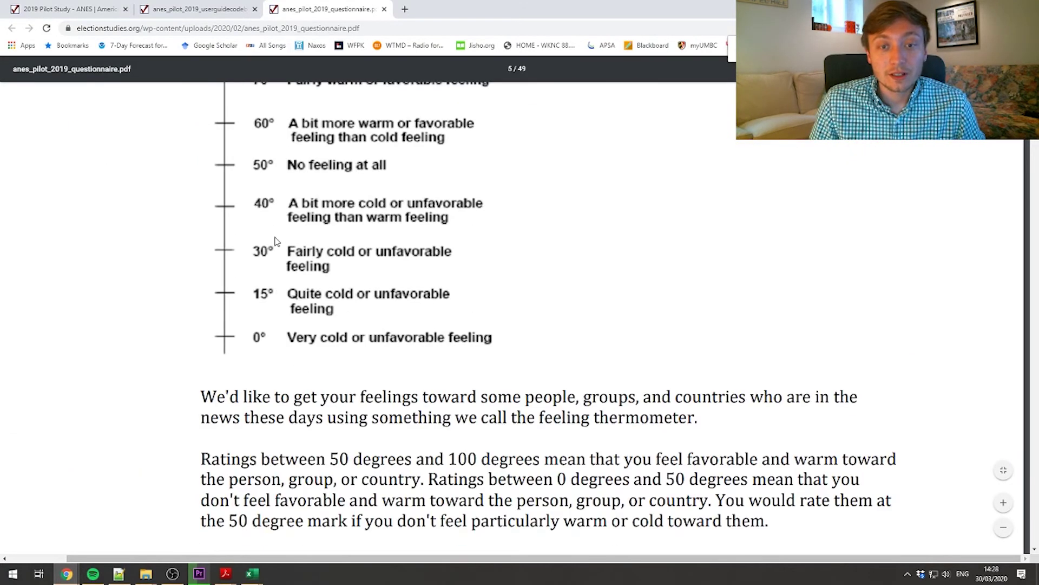
scroll(246, 187, "up", 3)
scroll(441, 219, "down", 20)
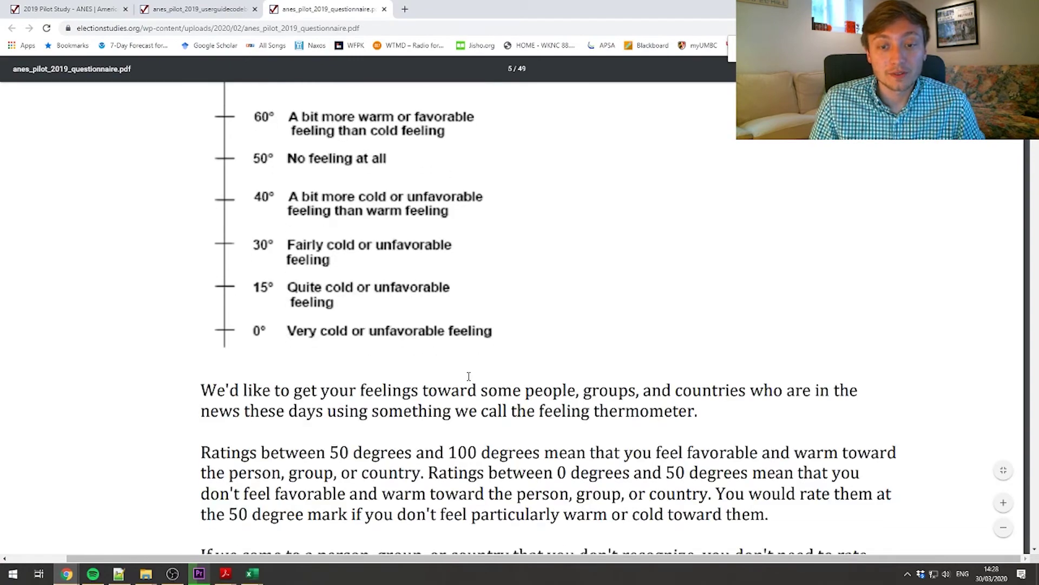
scroll(470, 362, "down", 10)
scroll(342, 323, "up", 3)
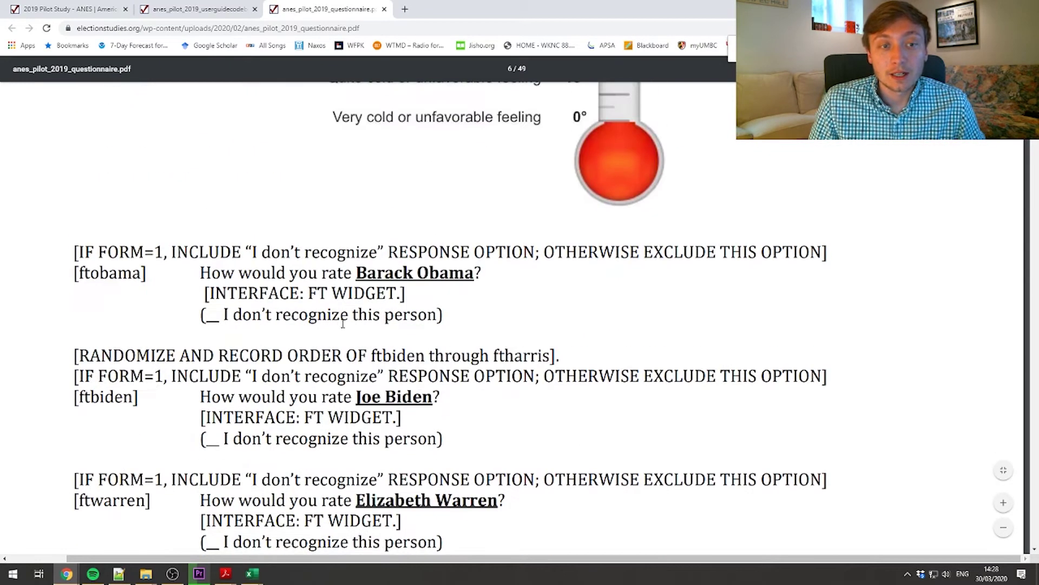
key("alt+Tab")
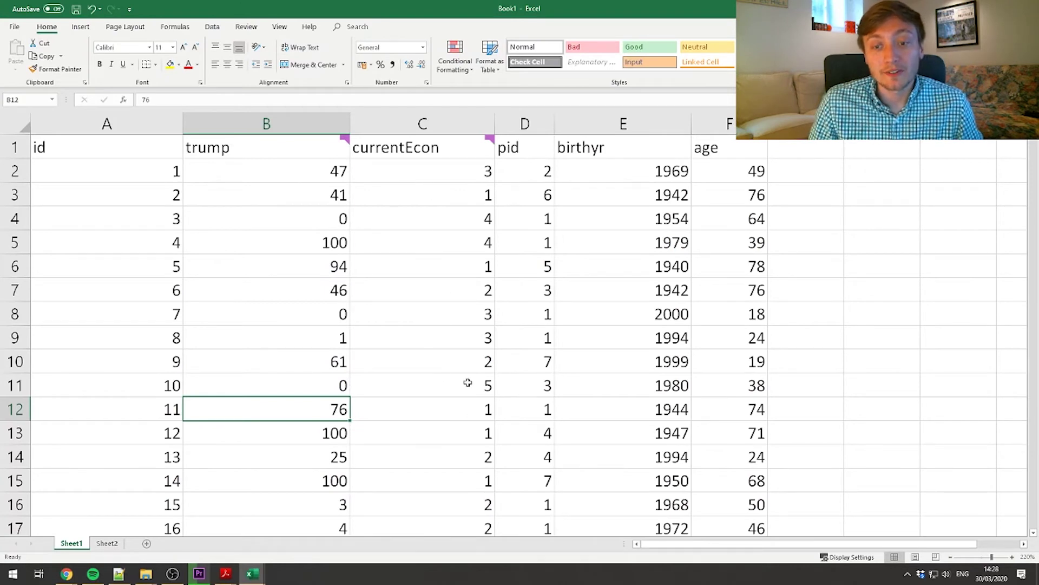
Inspect respondent 10's values: trump 0 and currentEcon 5, leaving them unchanged
left_click(440, 416)
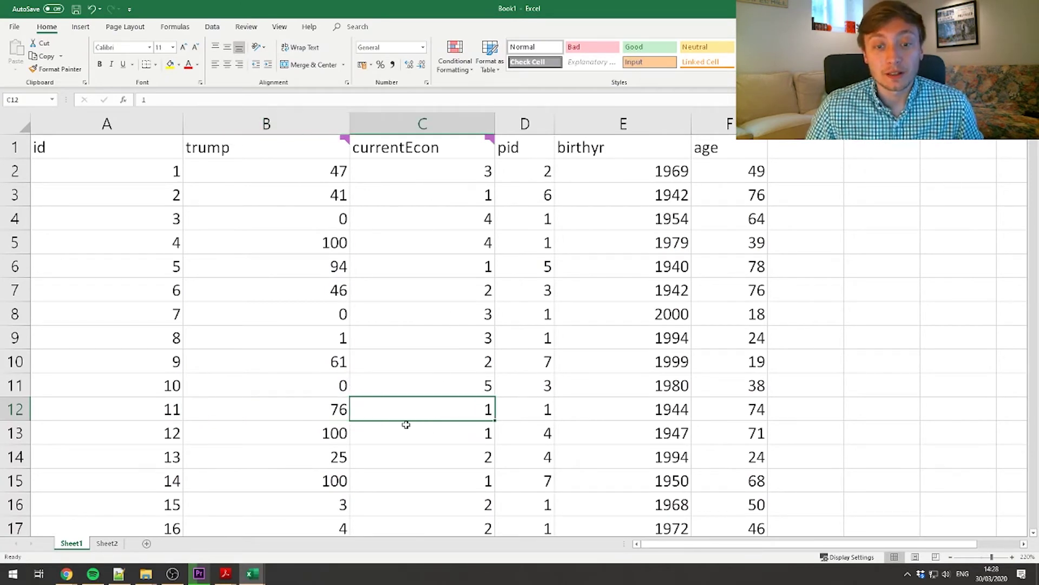
left_click(439, 392)
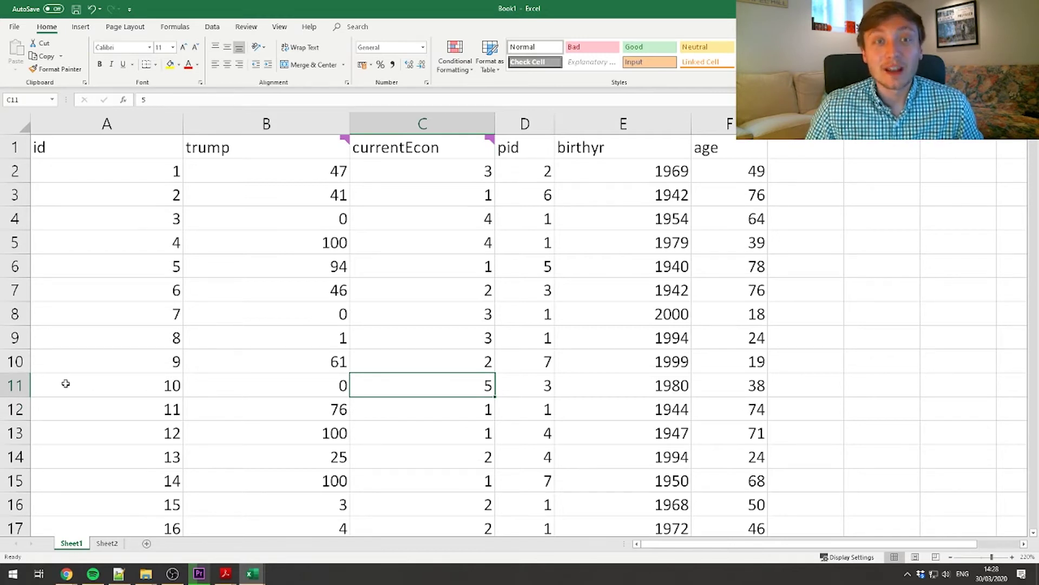
left_click_drag(81, 387, 320, 385)
left_click(302, 379)
double_click(325, 382)
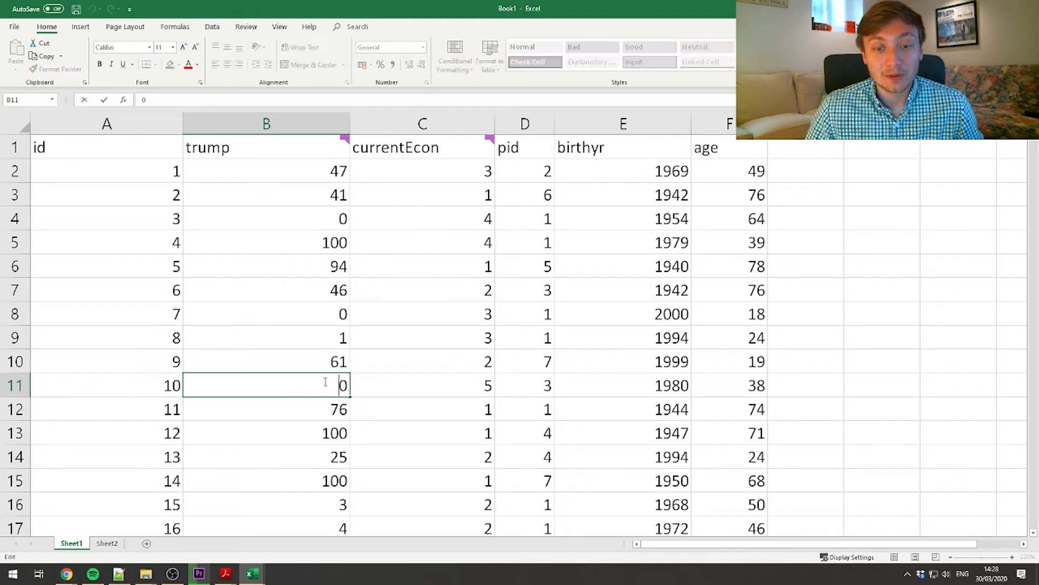
left_click(454, 386)
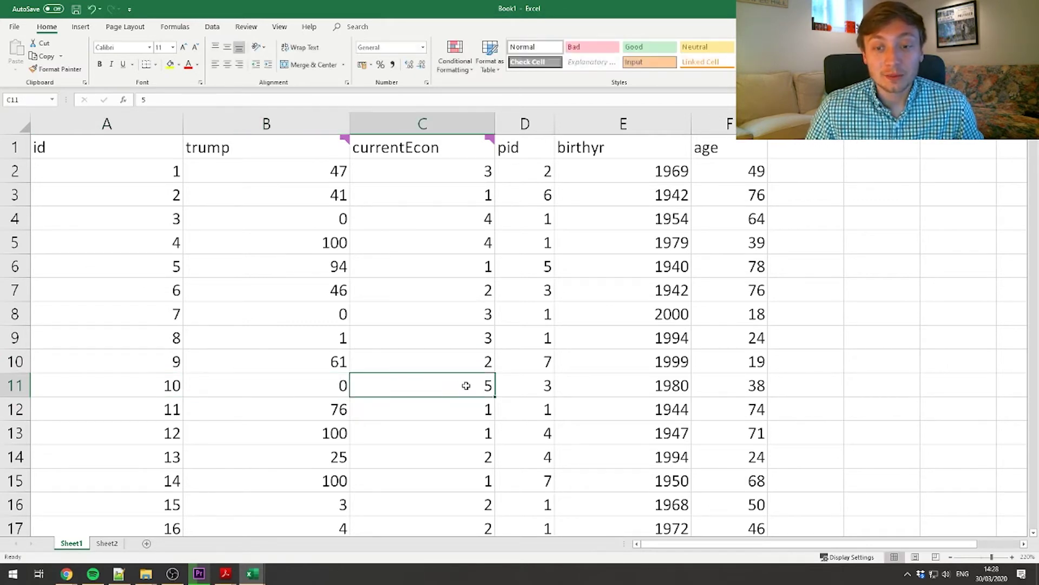
double_click(466, 385)
double_click(372, 385)
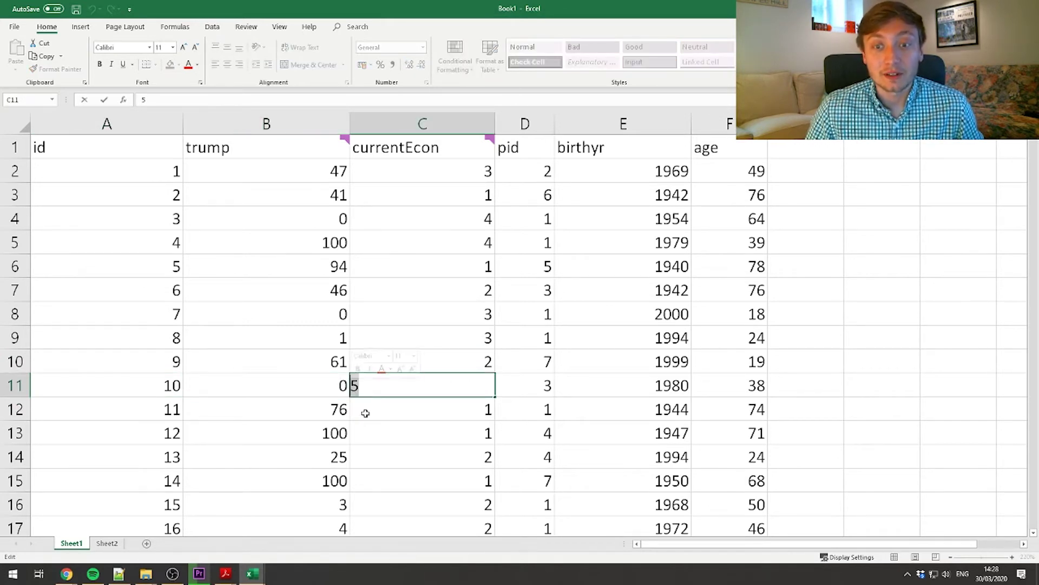
left_click(396, 413)
left_click_drag(464, 390, 325, 385)
Check trump and currentEcon pairs for respondents 3, 4 (currentEcon 4) and 5 (94, 1)
left_click_drag(440, 222, 394, 243)
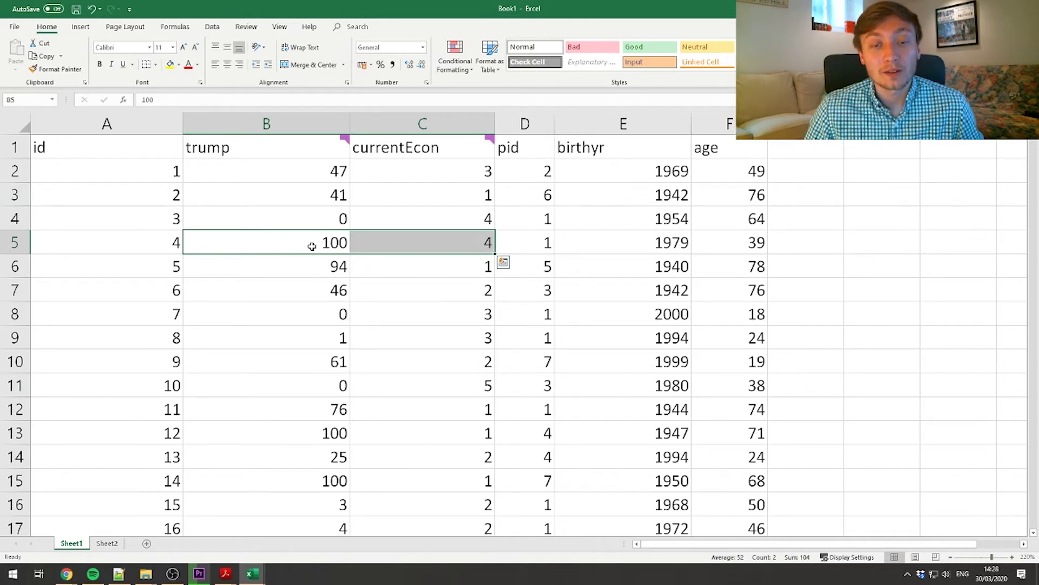
left_click(456, 244)
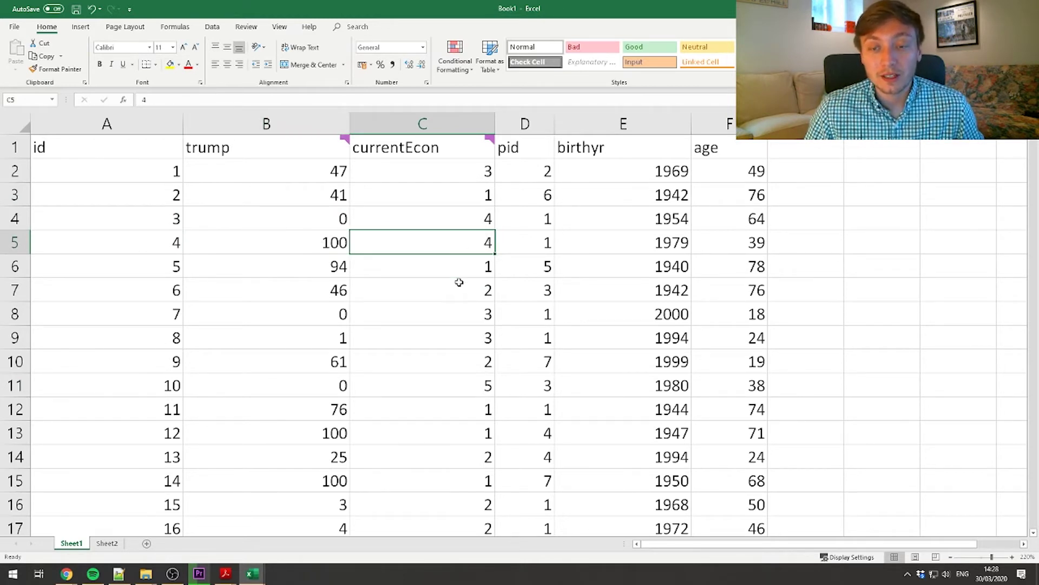
left_click(436, 274)
left_click(299, 257)
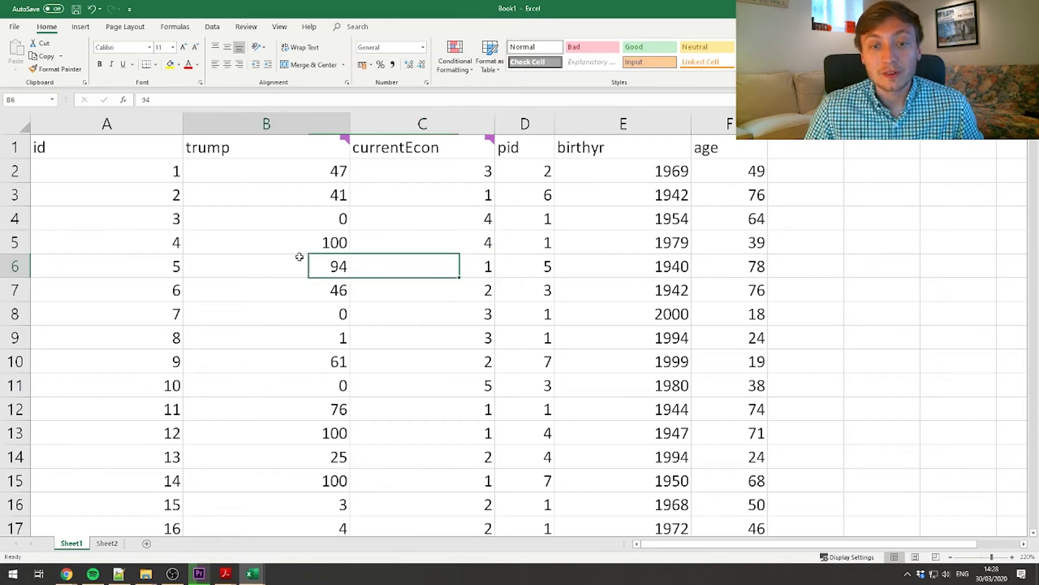
left_click_drag(300, 256, 453, 267)
left_click(453, 267)
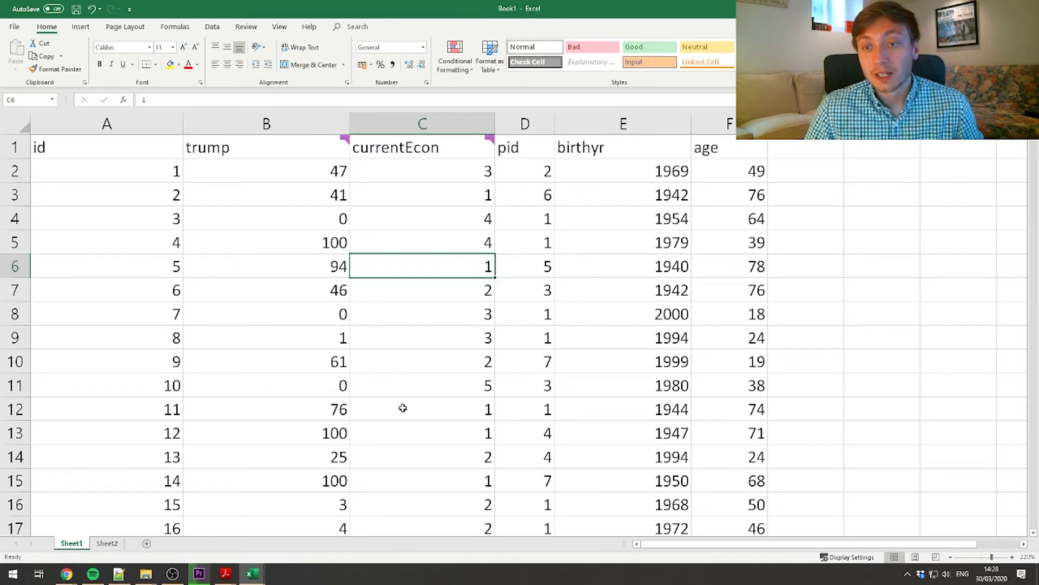
Review the pid values in column D, including respondent 3's pid of 1
left_click_drag(536, 174, 563, 419)
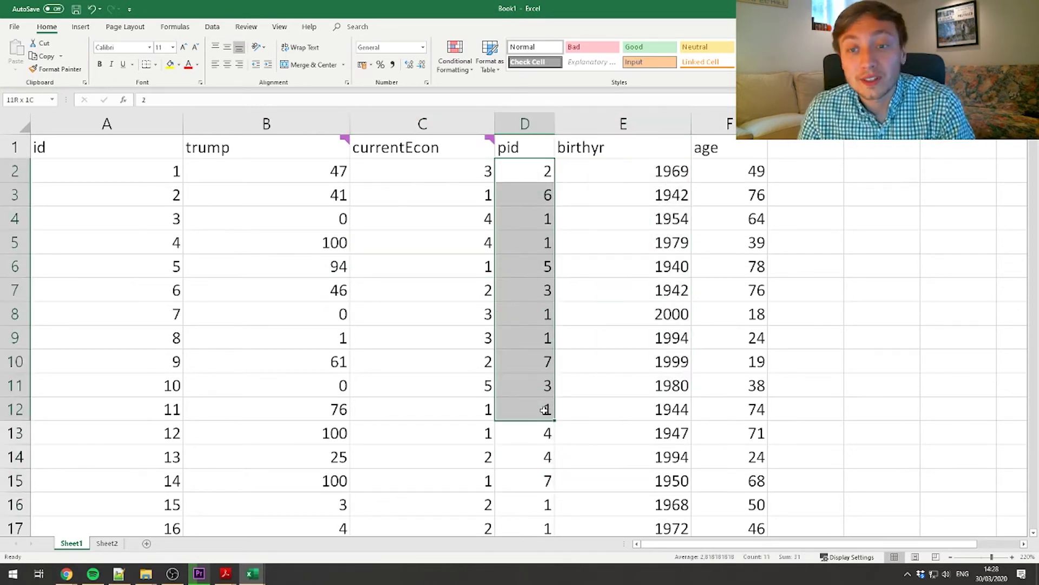
left_click(538, 454)
left_click(528, 142)
left_click(523, 224)
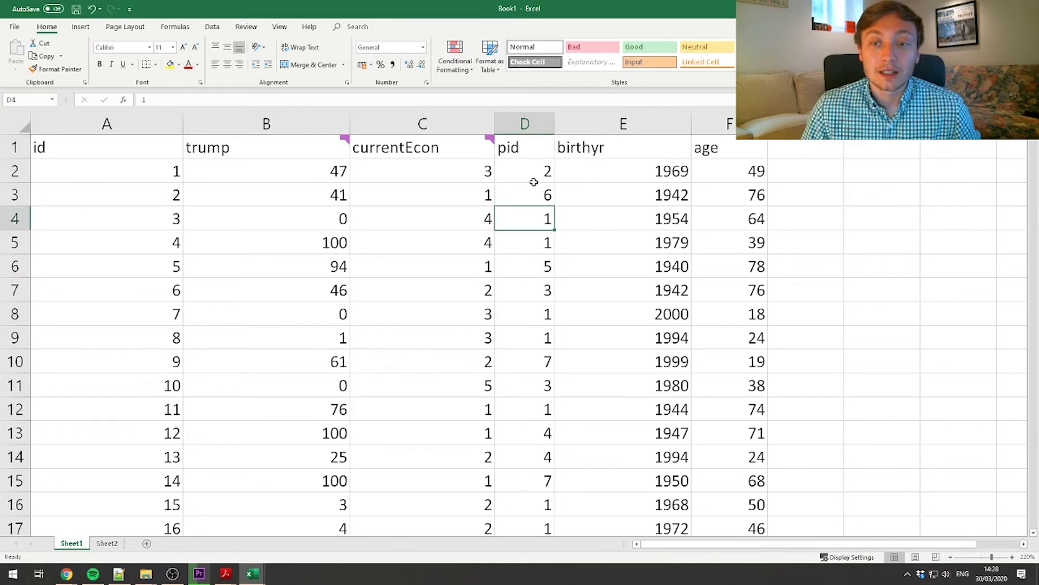
left_click(532, 148)
left_click(547, 217)
Toggle the questionnaire's search highlight on the EPIDEMIC match, then return to Excel
key("alt+Tab")
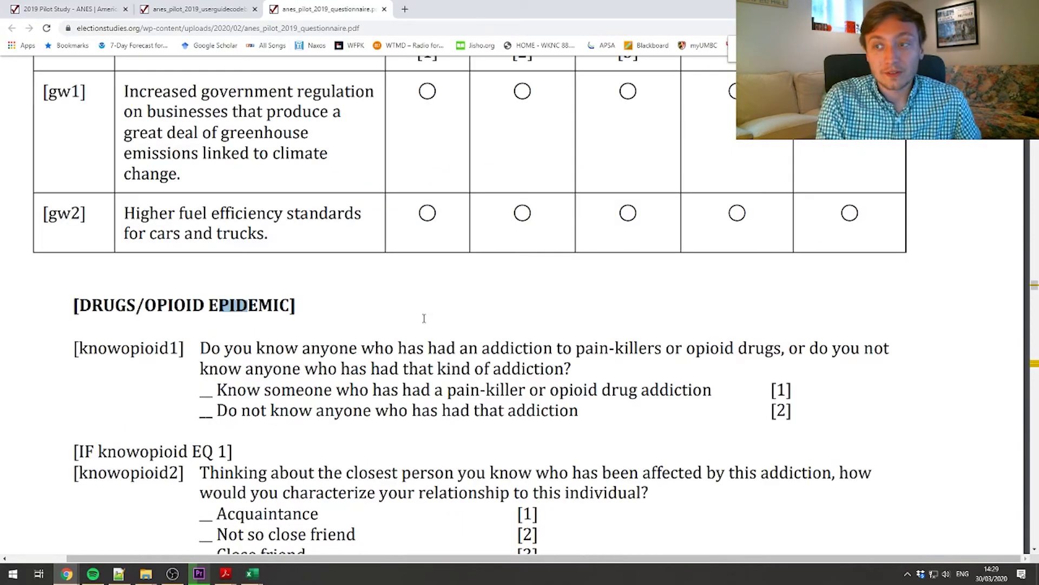
key("Escape")
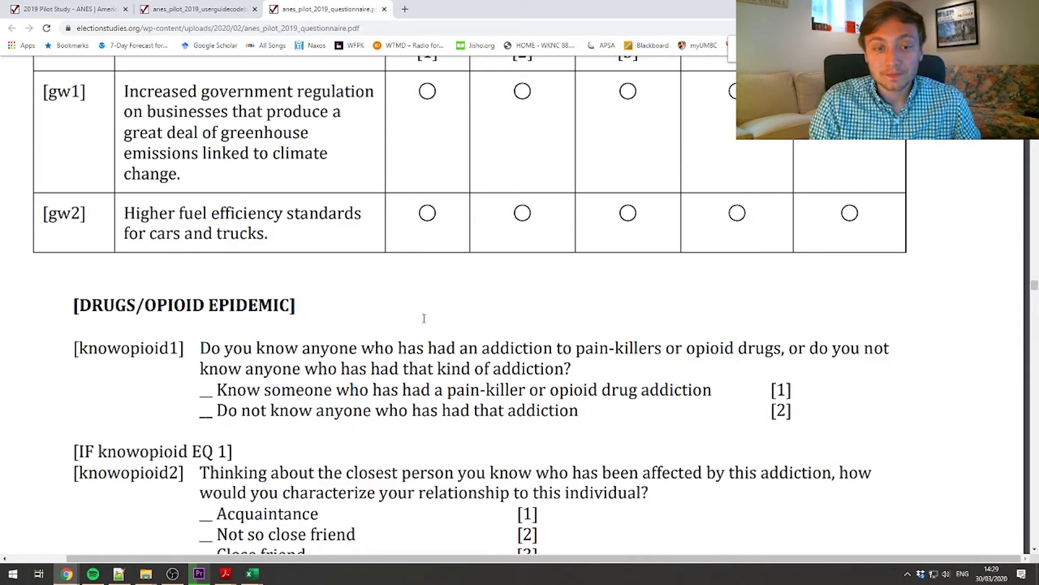
key("ctrl+f")
key("Escape")
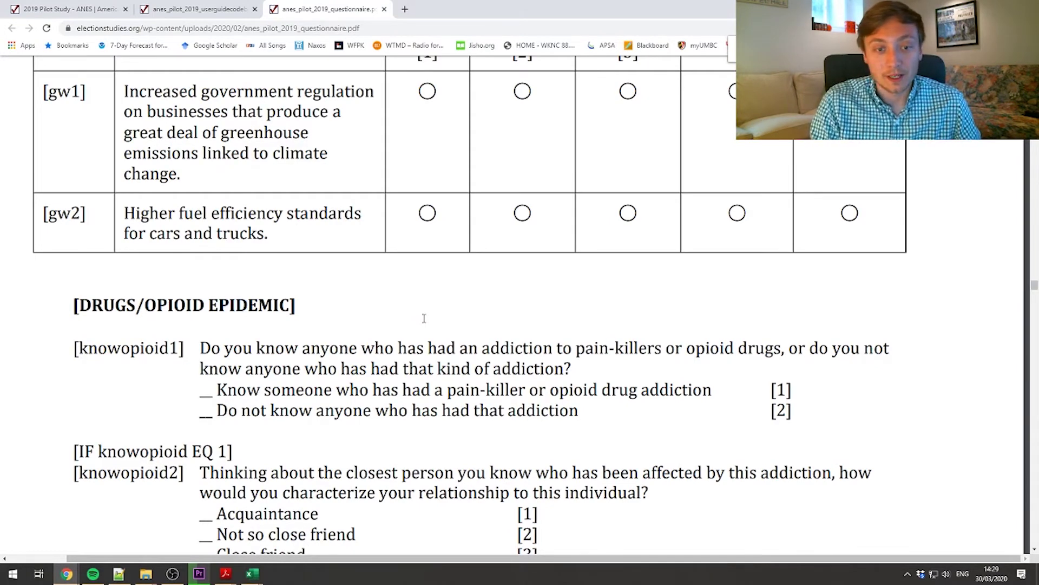
key("alt+Tab")
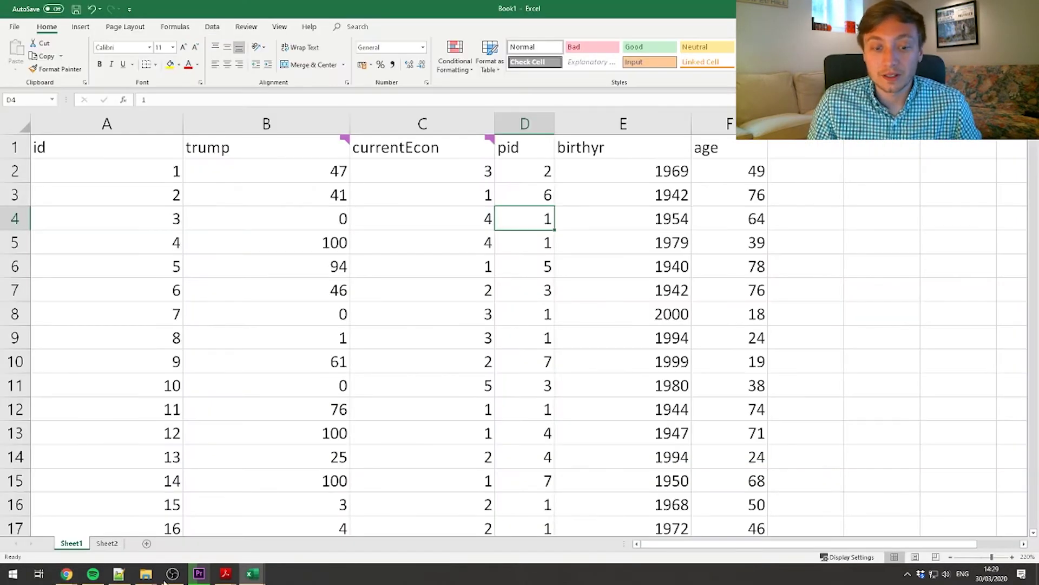
left_click_drag(538, 172, 518, 238)
left_click(527, 342)
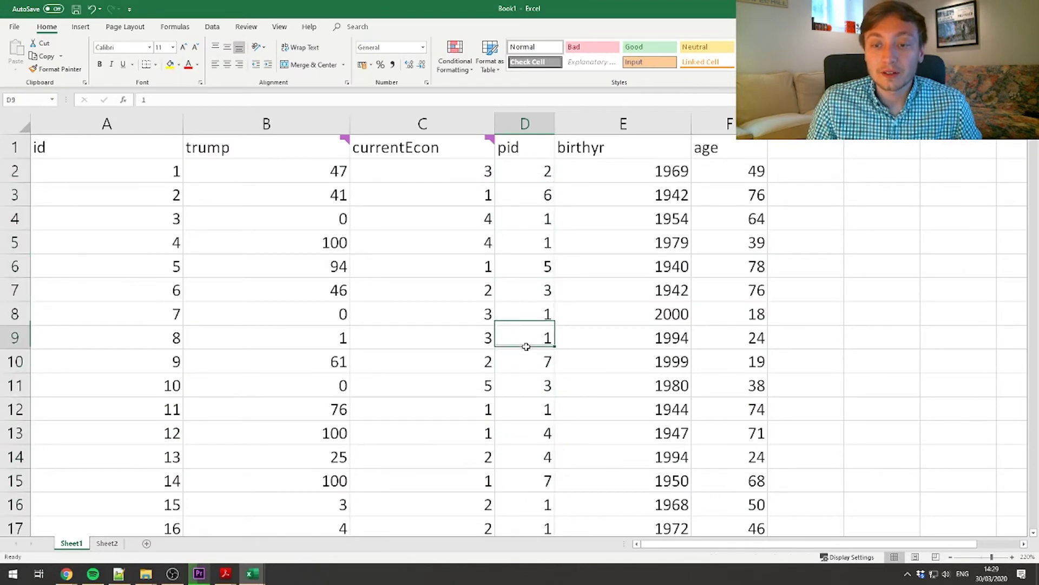
left_click(539, 361)
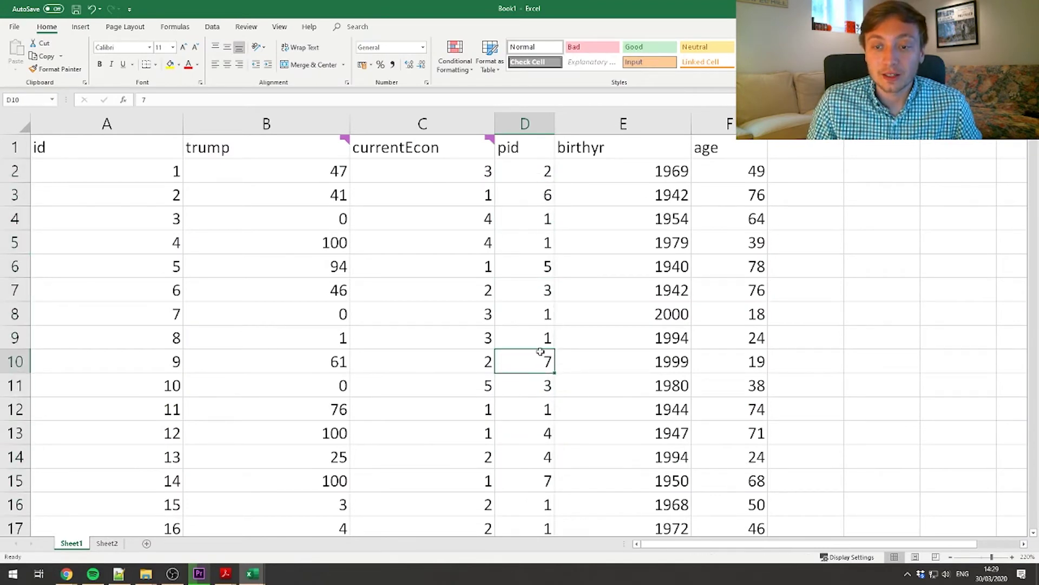
double_click(538, 359)
double_click(534, 218)
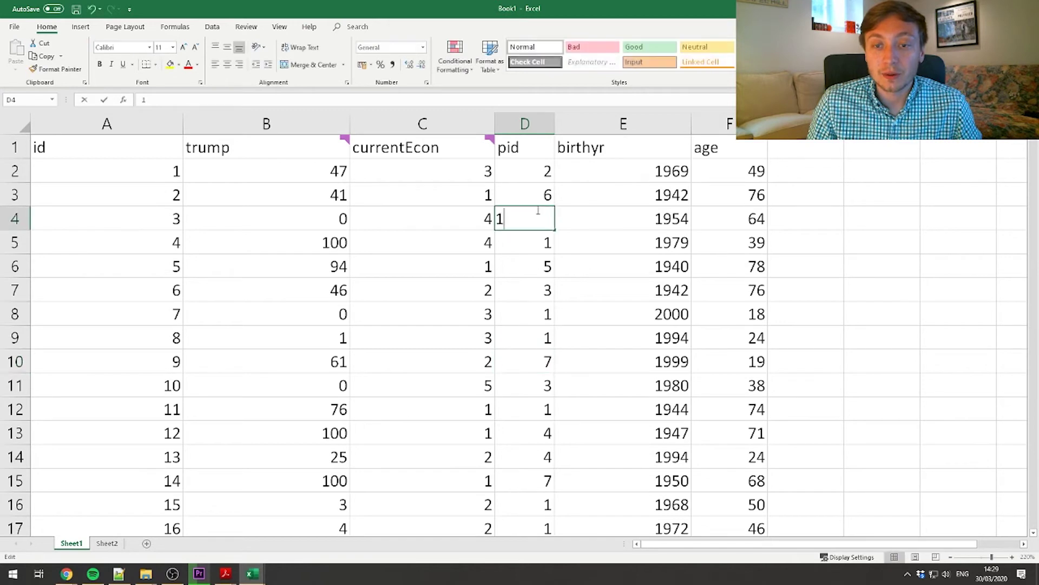
left_click(525, 274)
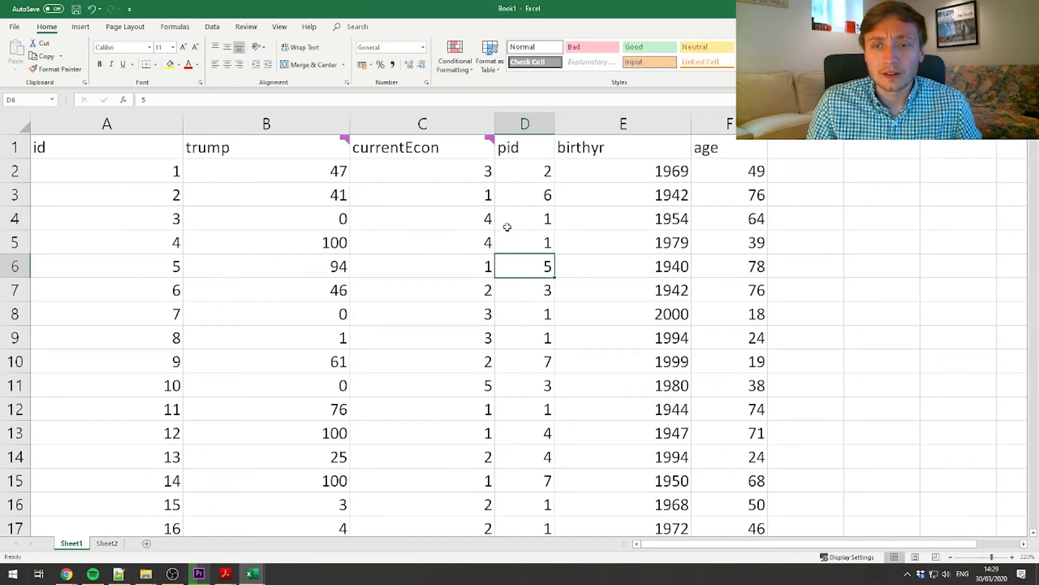
left_click_drag(248, 218, 255, 243)
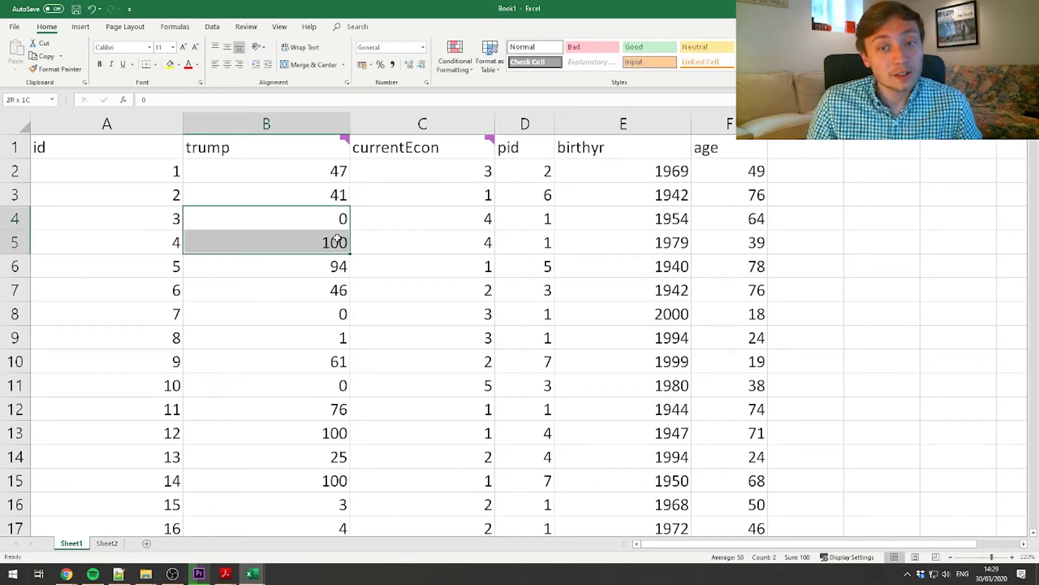
left_click_drag(533, 219, 531, 244)
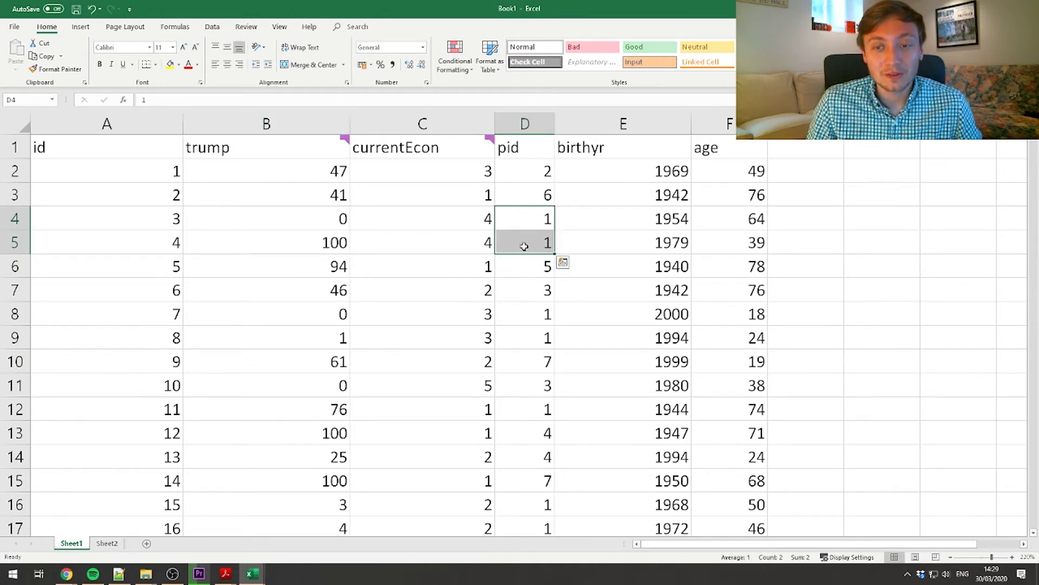
left_click(323, 224)
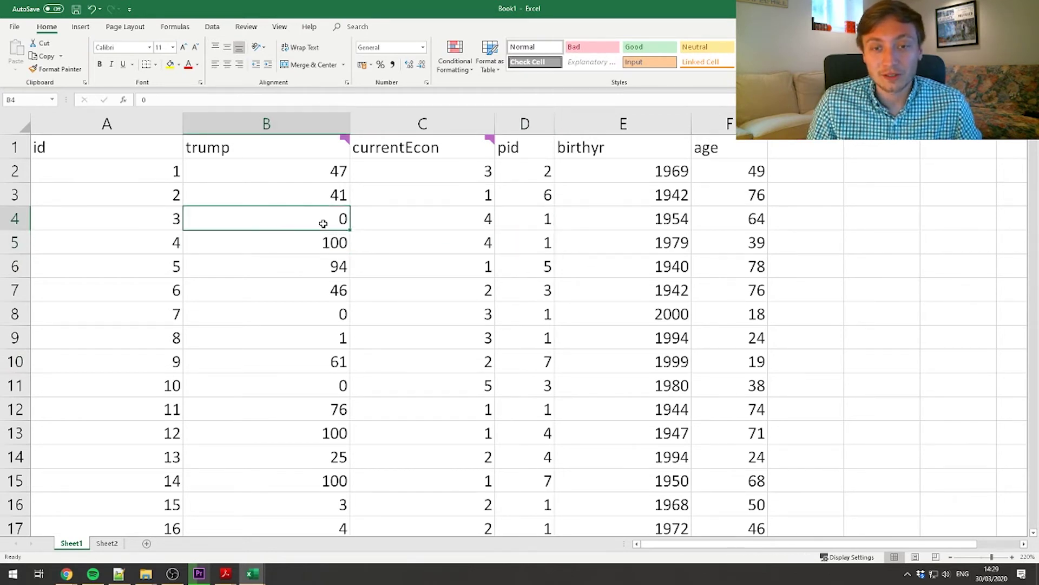
left_click_drag(324, 224, 325, 248)
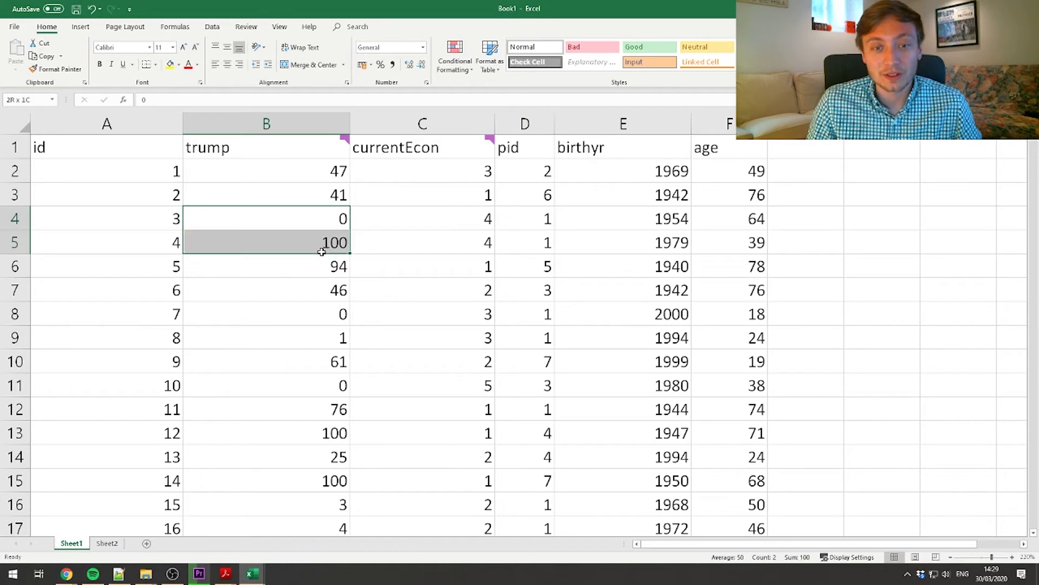
left_click(533, 266)
left_click(634, 211)
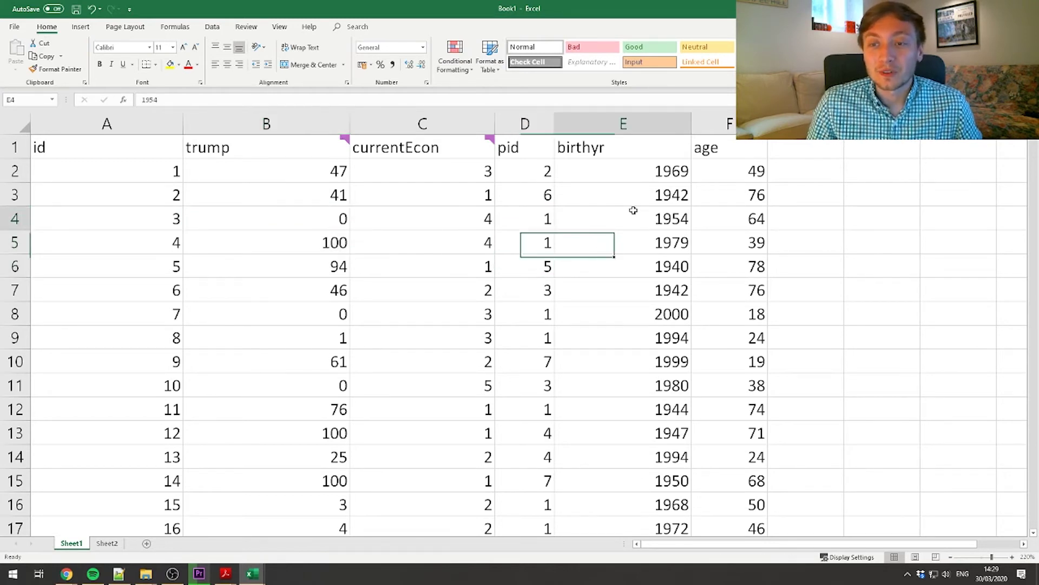
left_click_drag(614, 172, 647, 396)
left_click_drag(622, 337, 657, 470)
left_click(652, 480)
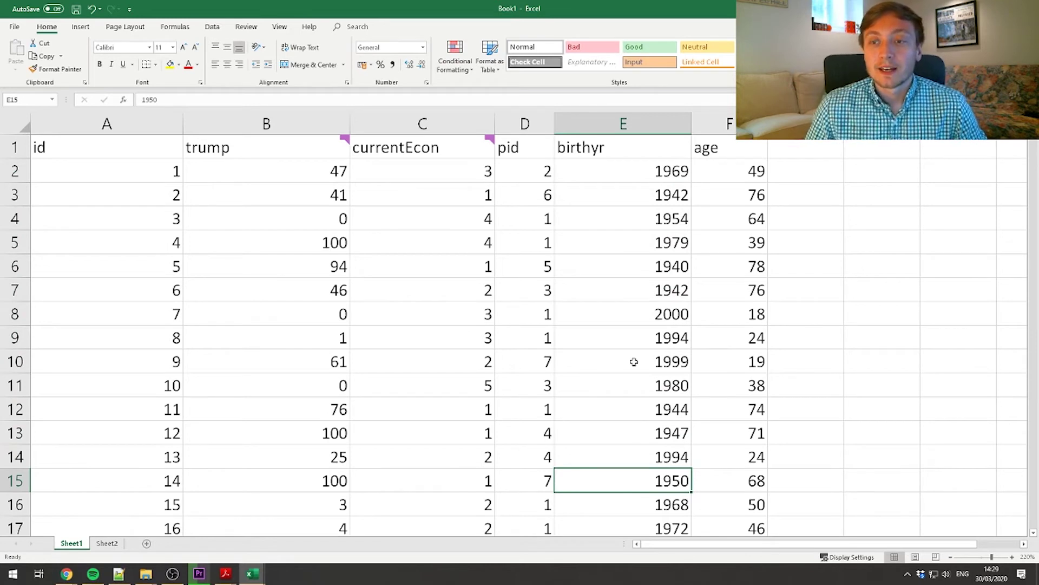
left_click(629, 169)
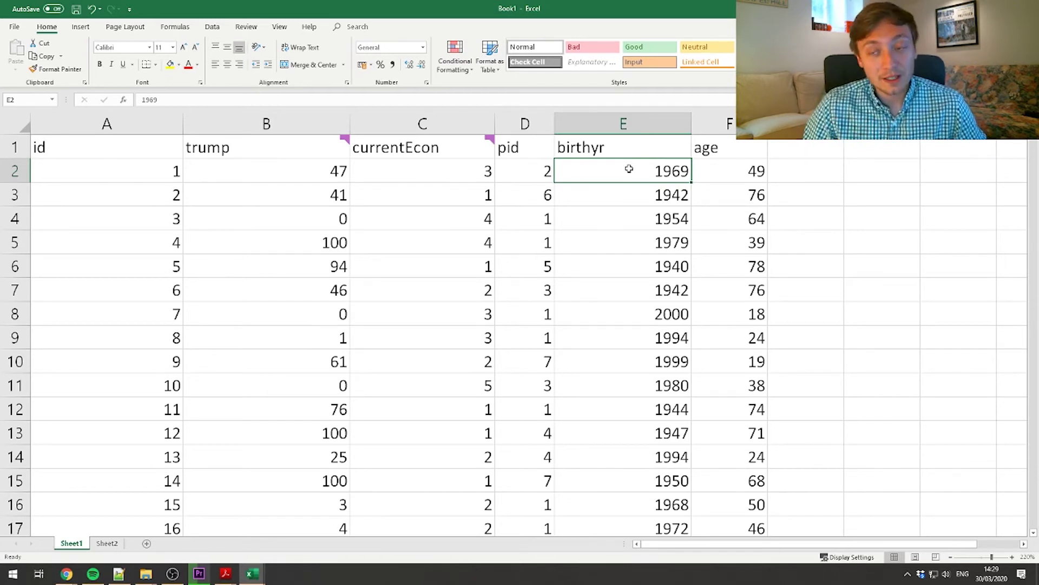
left_click_drag(721, 165, 751, 170)
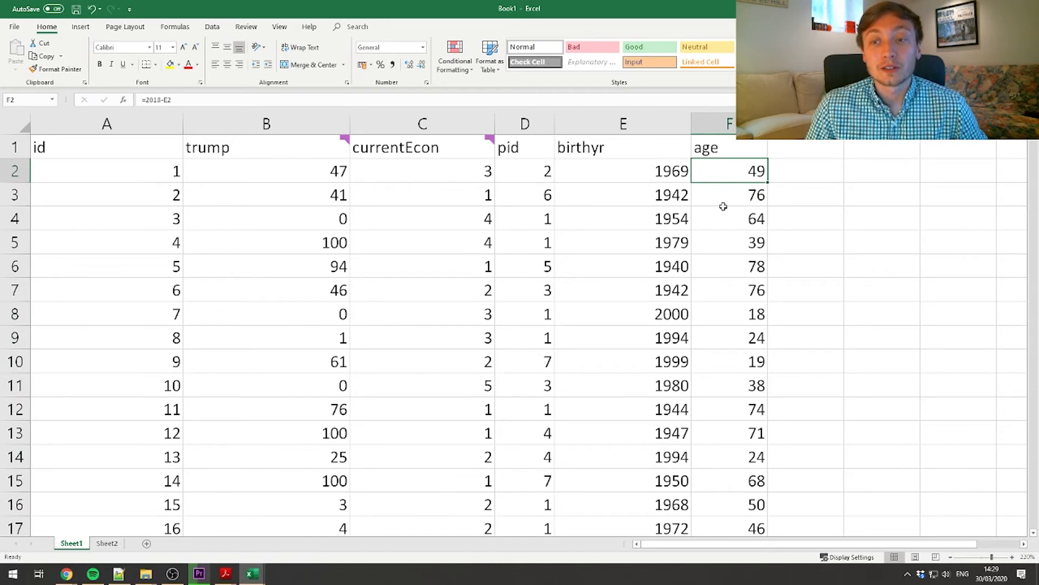
Clear the existing age formula from cell F2
left_click(796, 177)
left_click(759, 174)
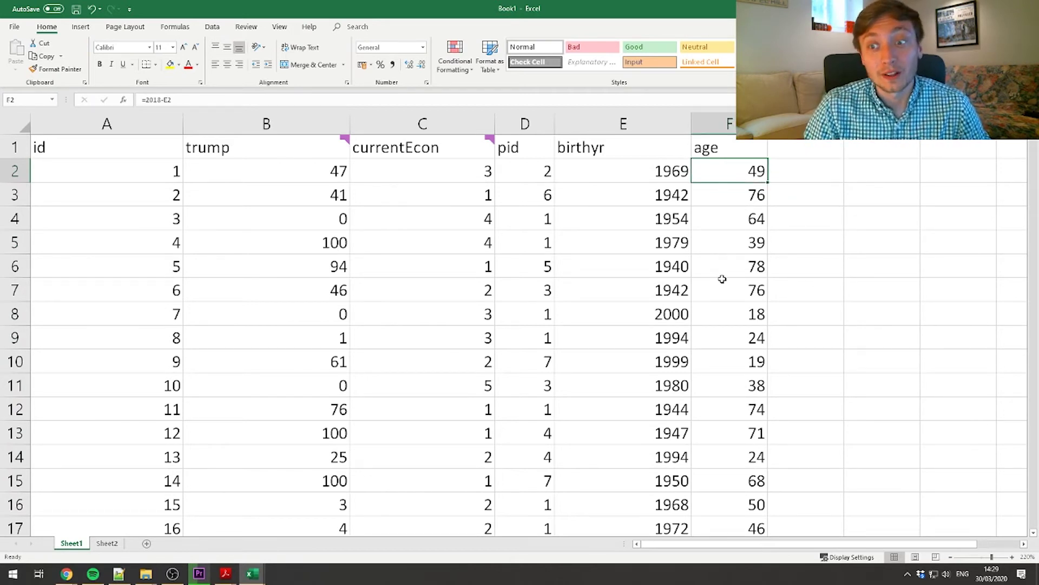
double_click(734, 173)
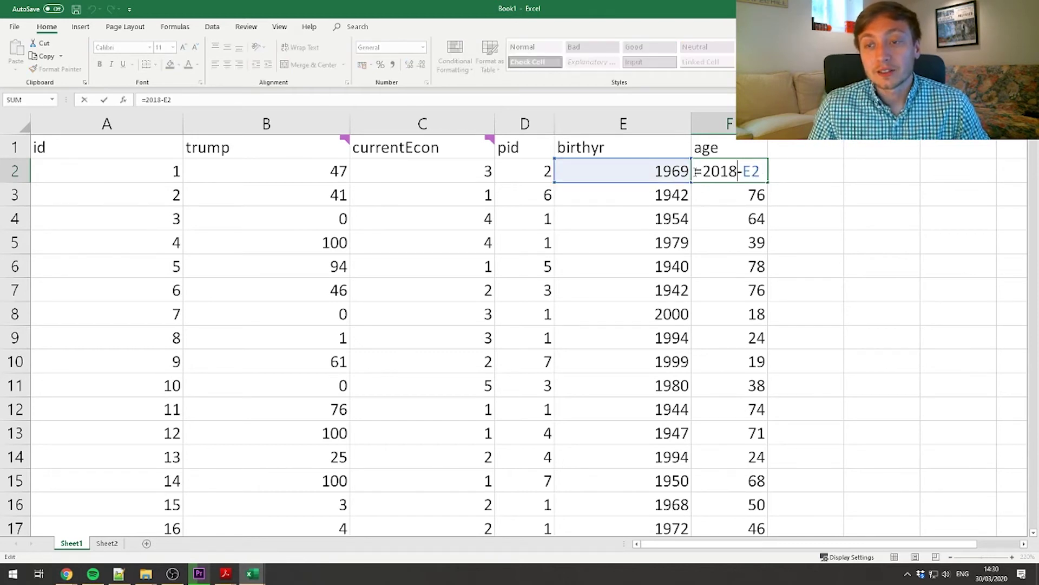
double_click(748, 171)
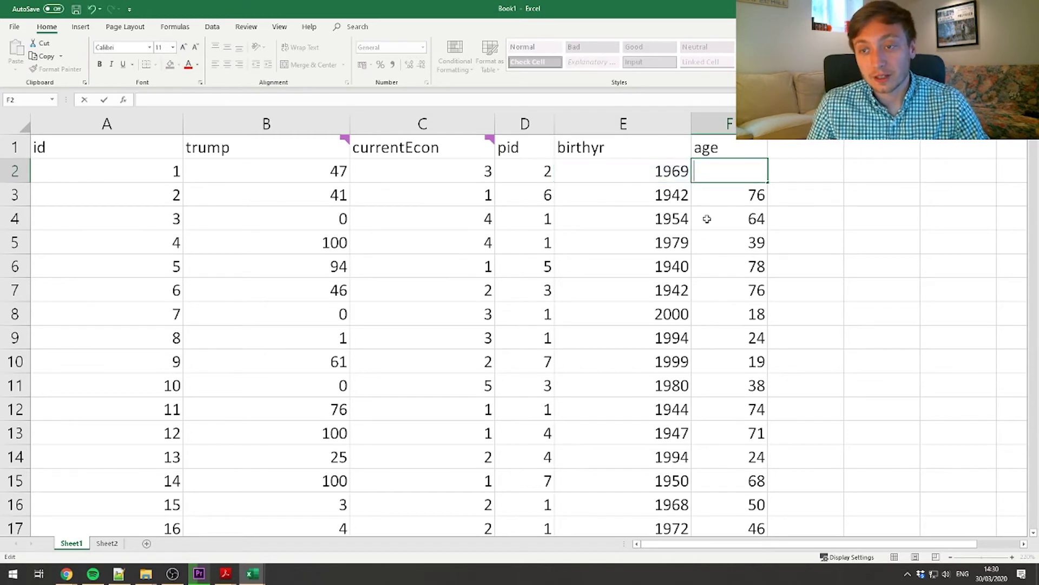
key("Return")
Re-enter =2018-E2 in F2 so it shows an age of 49
left_click(722, 167)
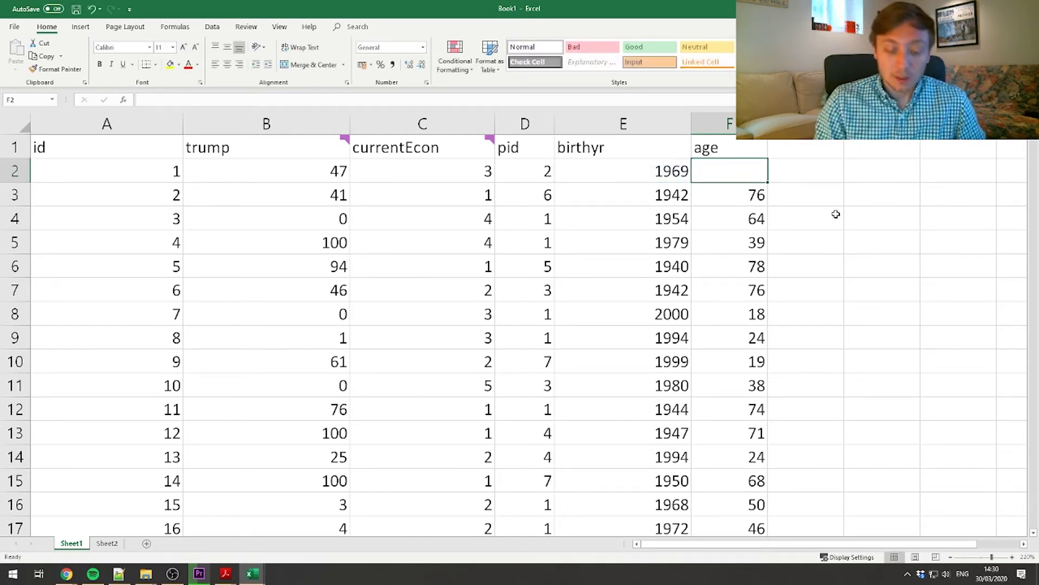
type("=")
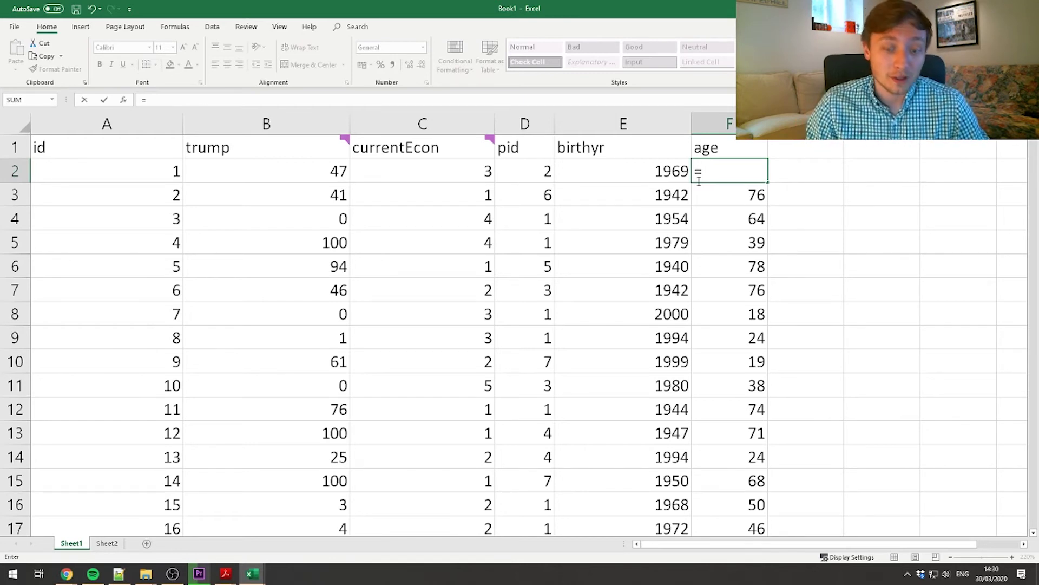
type("2018-")
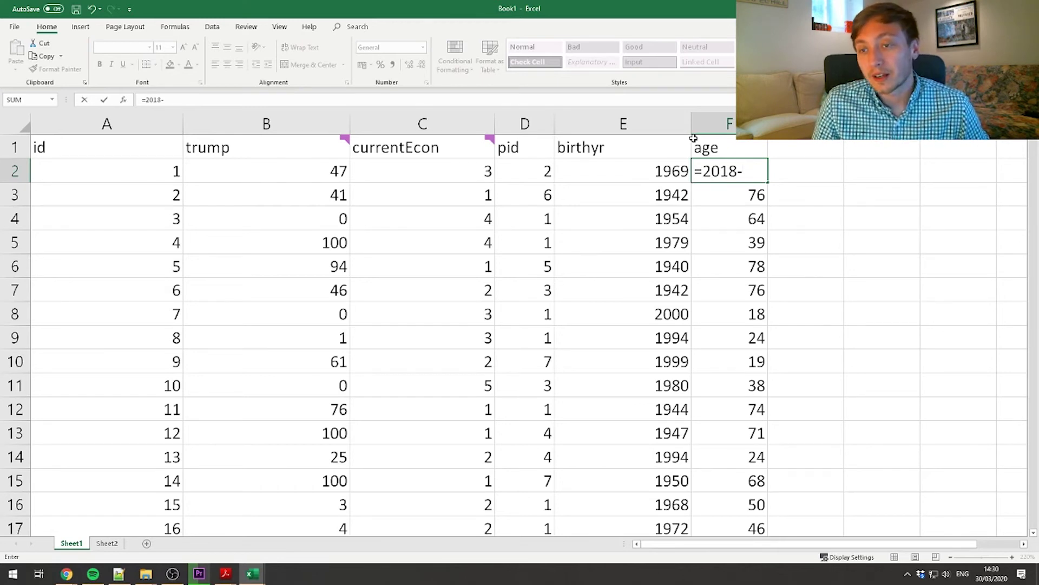
left_click(650, 173)
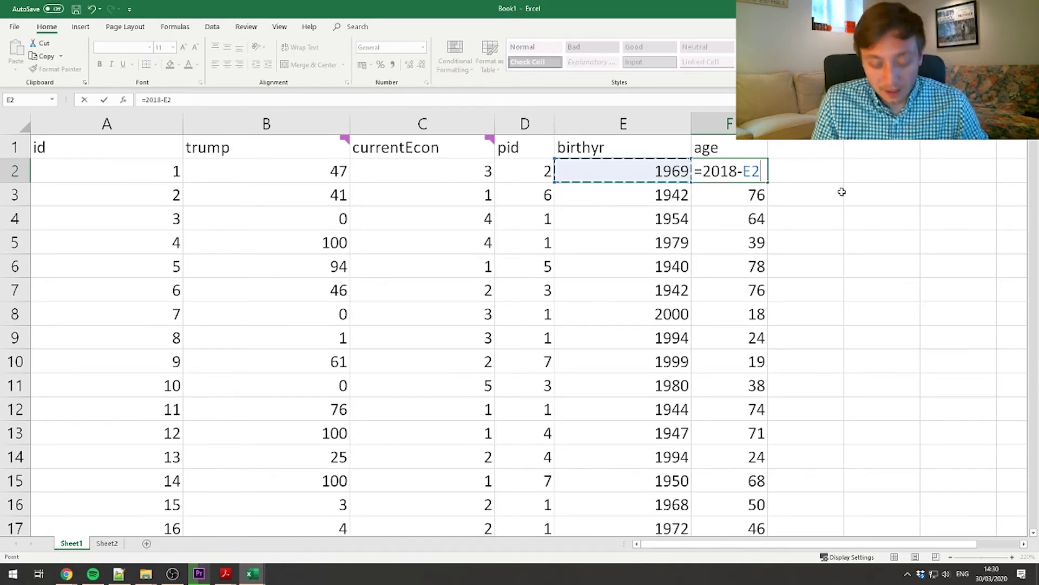
key("Return")
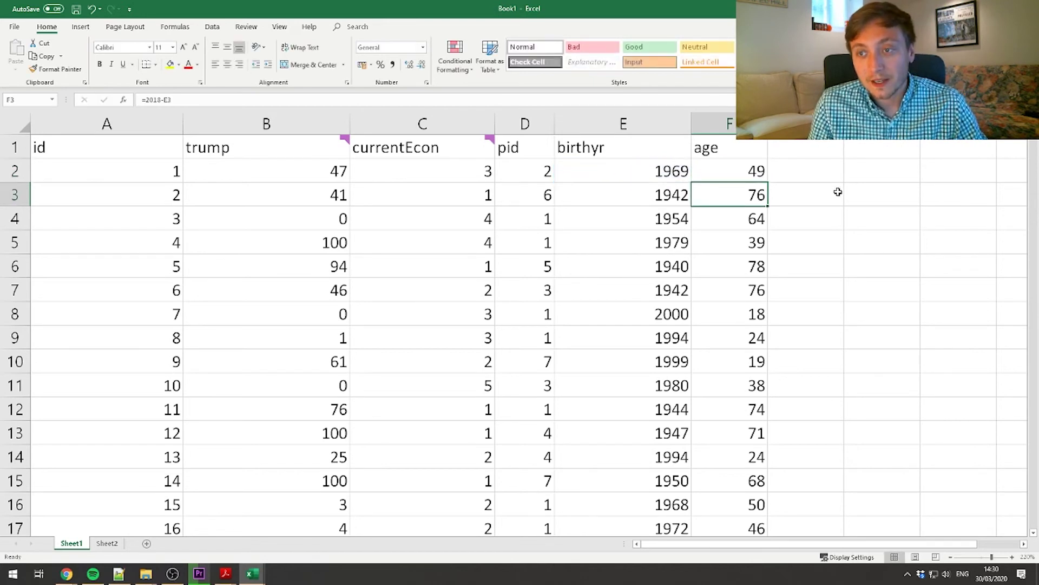
Fill the age formula from F2 down the whole age column
left_click(737, 170)
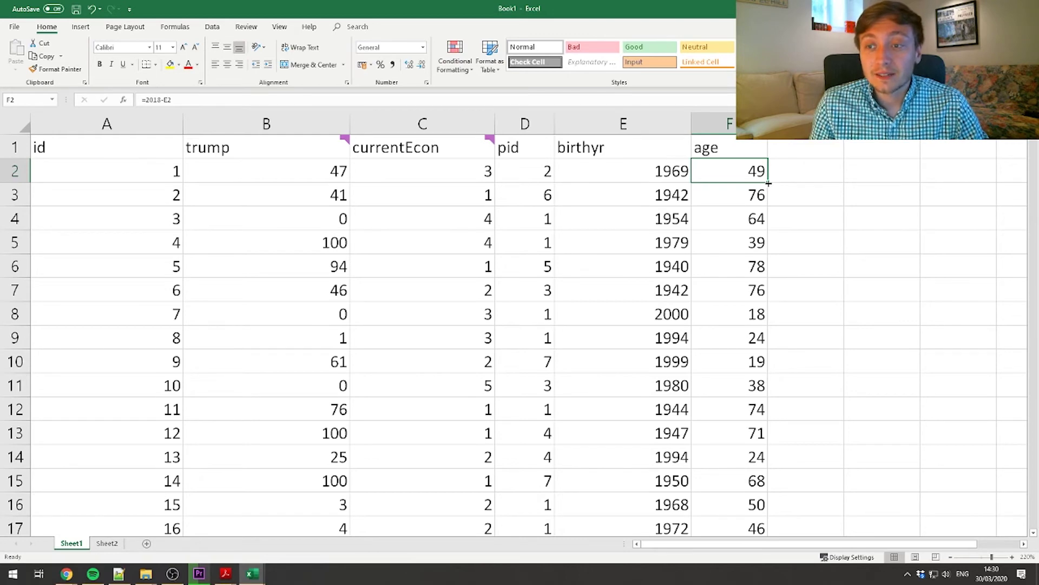
left_click_drag(768, 184, 758, 417)
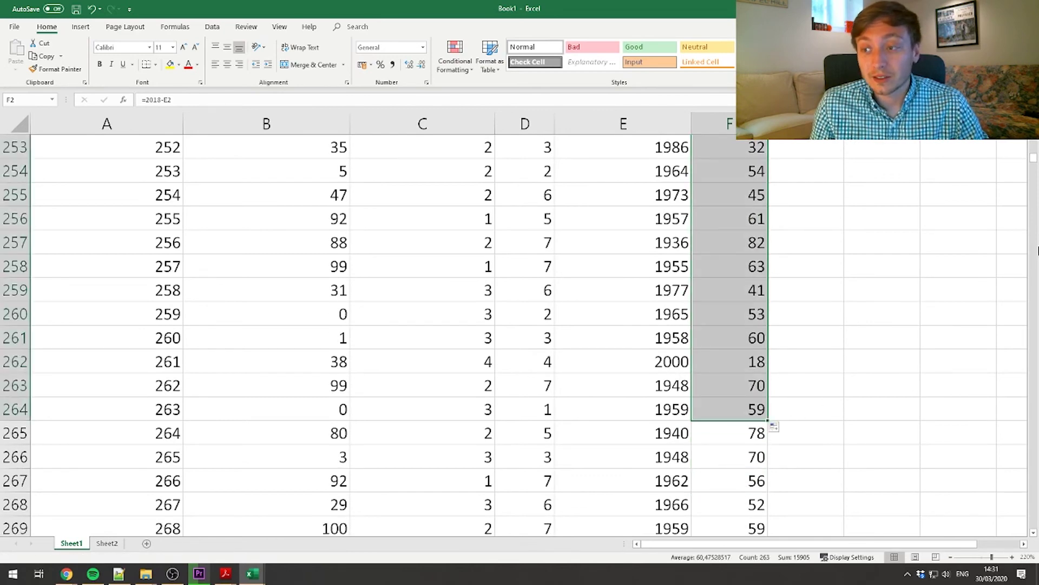
key("ctrl+BackSpace")
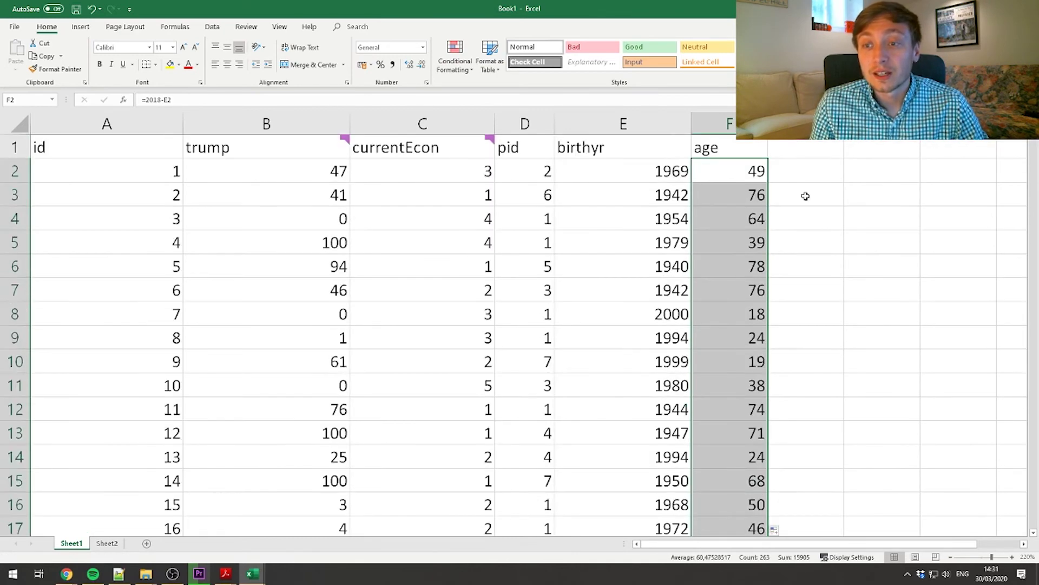
Check the copied formulas in F3–F5 and remove the stray F6 reference from F5
double_click(754, 199)
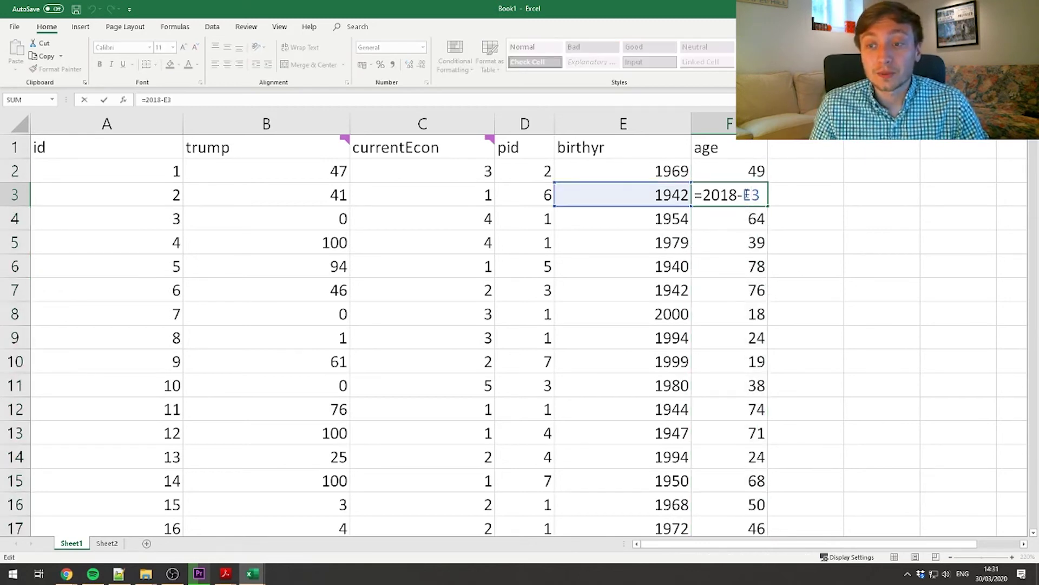
double_click(718, 219)
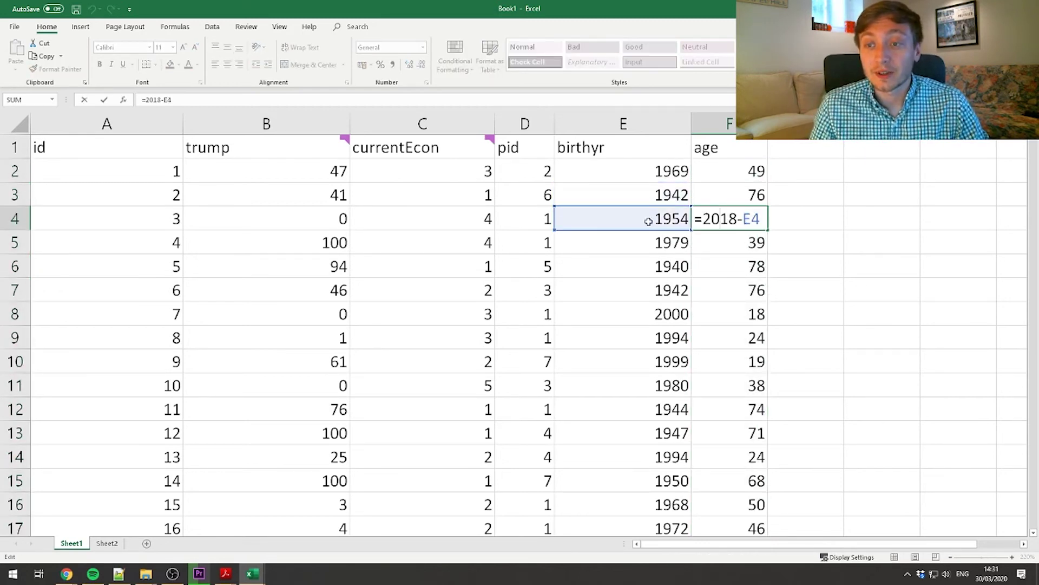
double_click(747, 245)
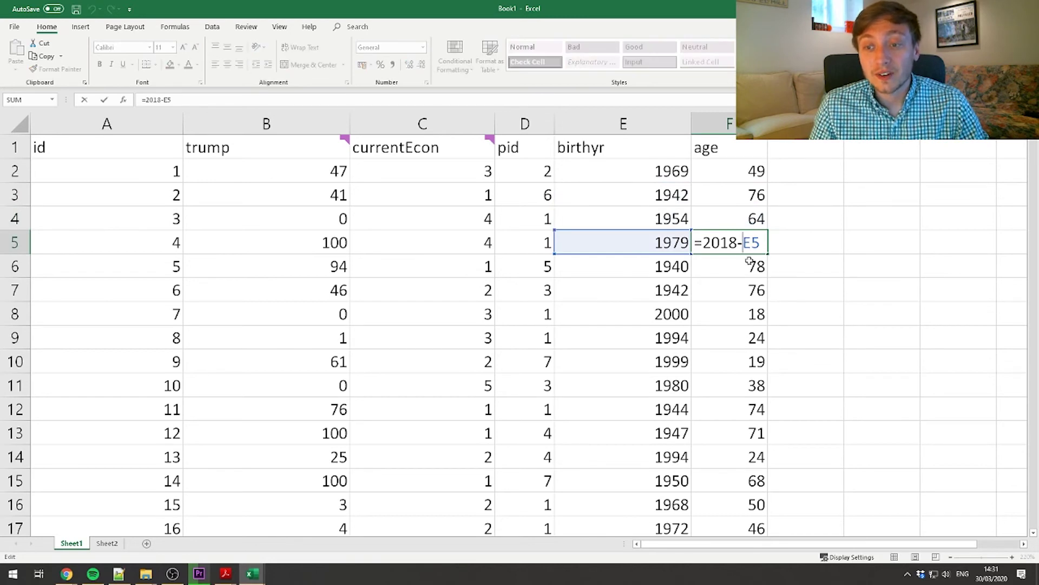
left_click(747, 270)
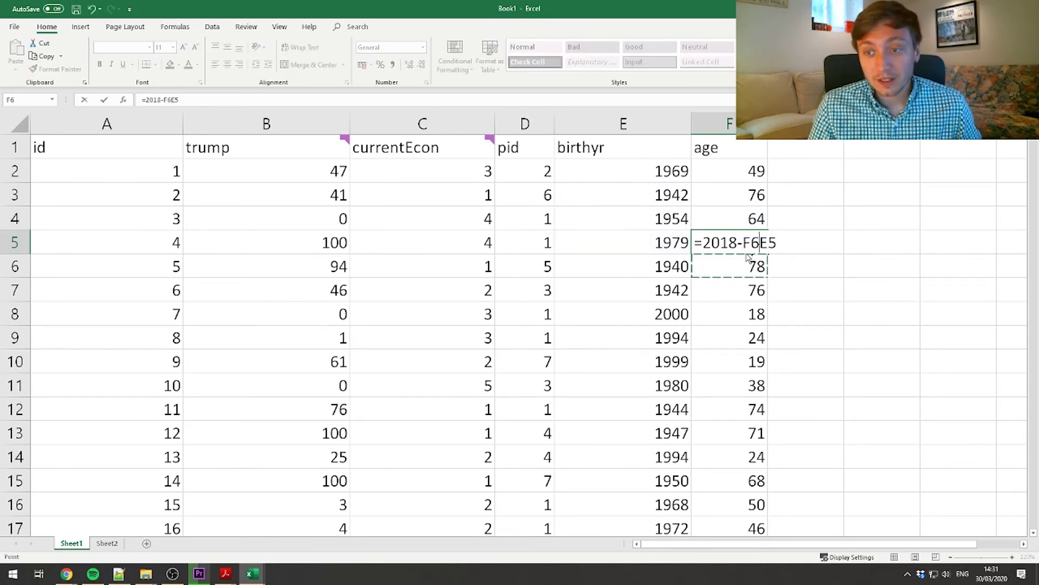
key("BackSpace")
key("BackSpace")
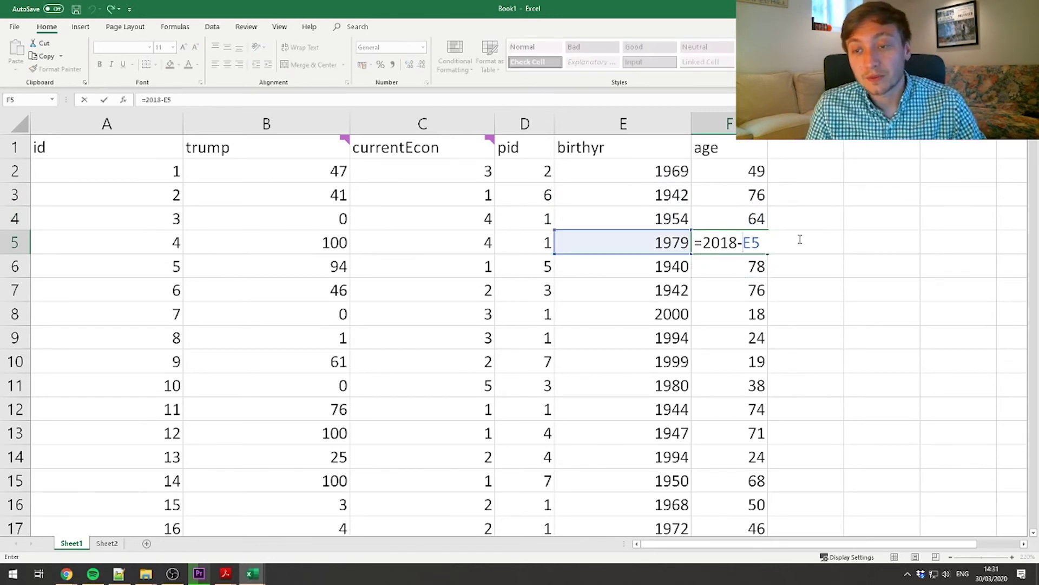
key("Return")
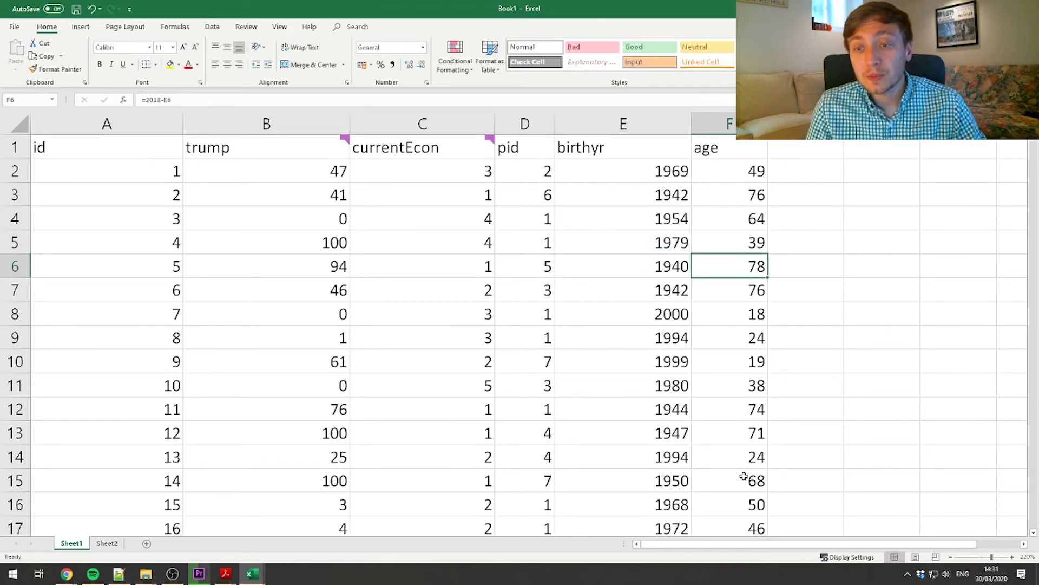
double_click(673, 243)
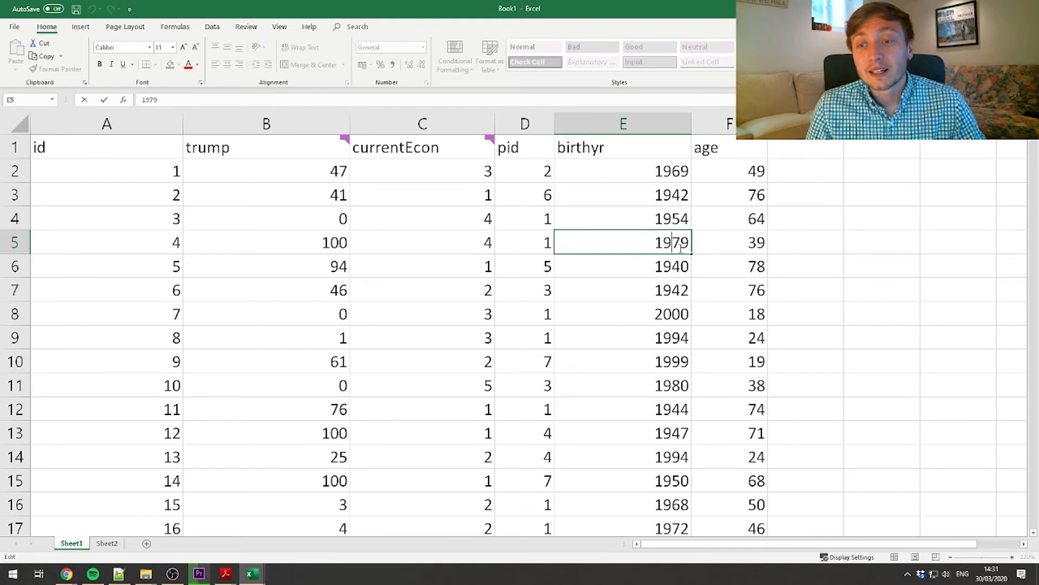
key("Return")
left_click(730, 246)
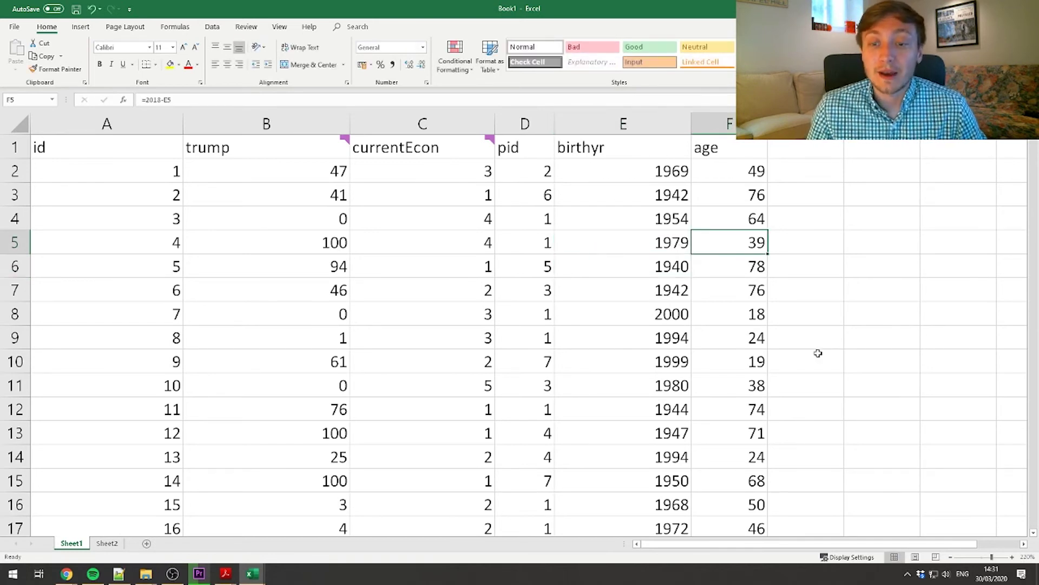
Select the whole data table, then go to the File backstage Info page
left_click(116, 162)
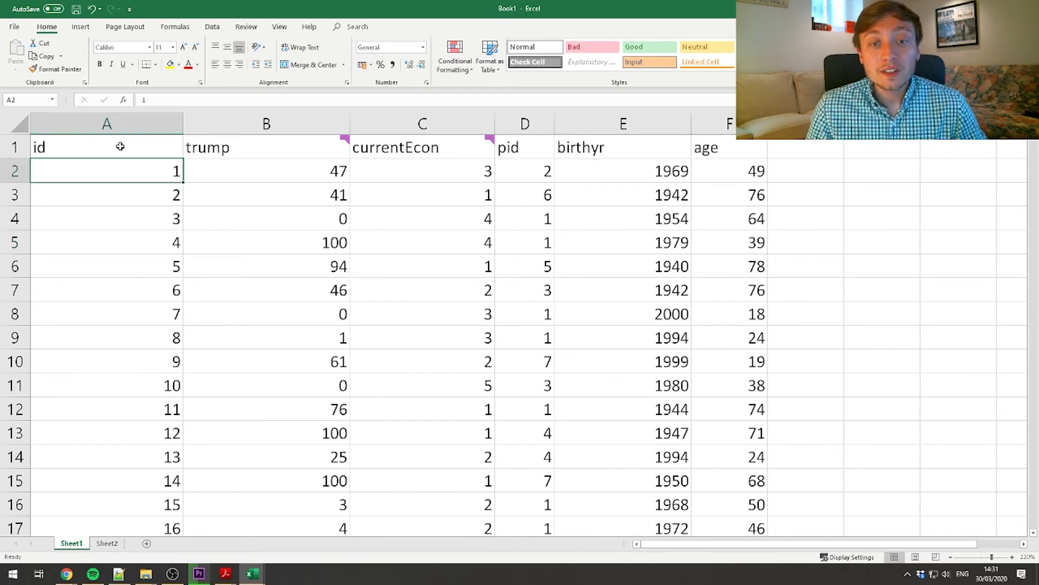
left_click_drag(120, 146, 731, 435)
left_click(732, 435)
left_click(790, 428)
scroll(789, 431, "up", 20)
left_click(209, 149)
left_click(130, 154)
left_click(142, 169)
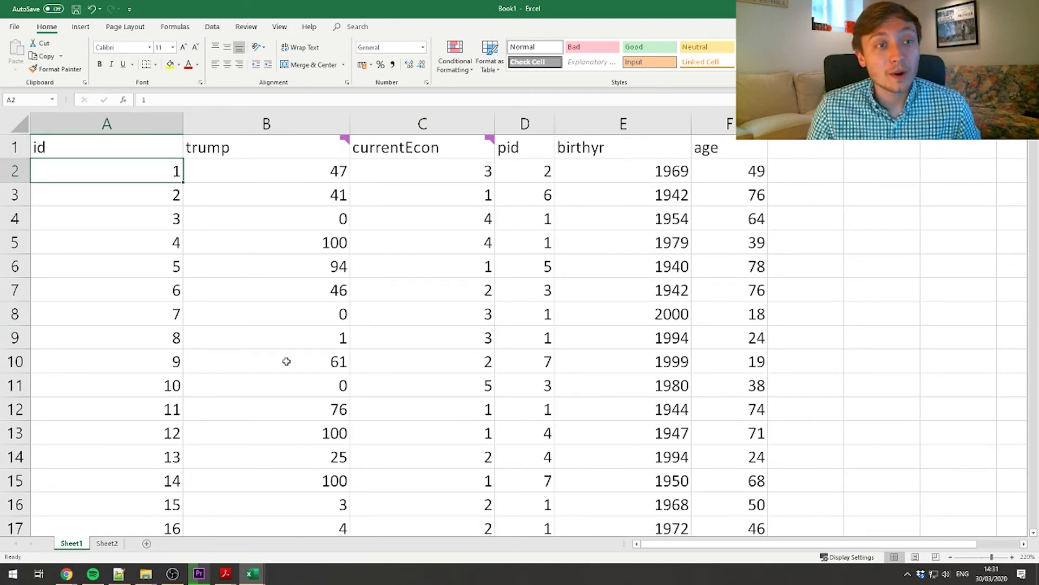
left_click(15, 27)
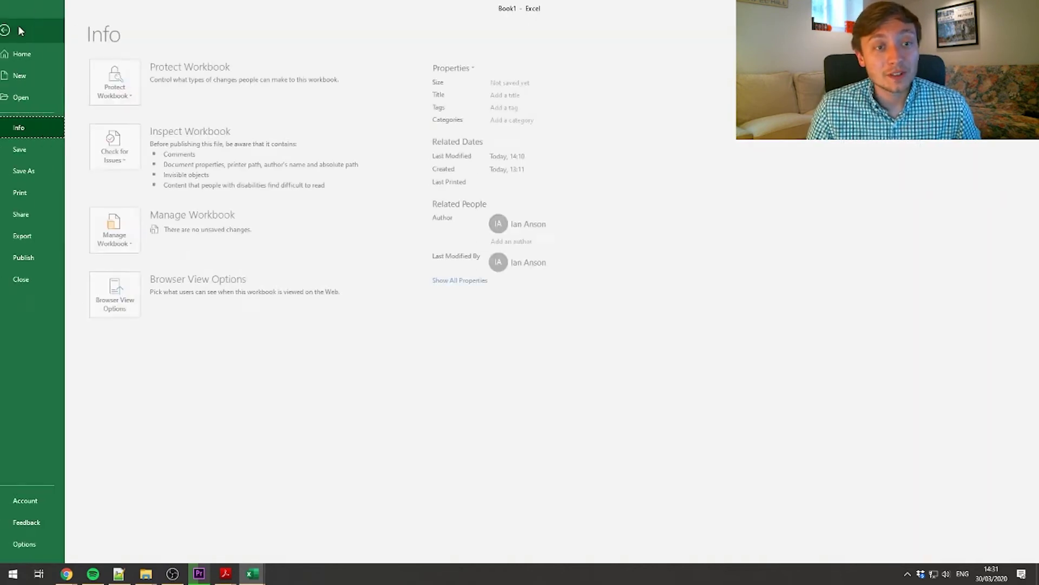
View the Save As locations, then return to the worksheet without saving
left_click(48, 168)
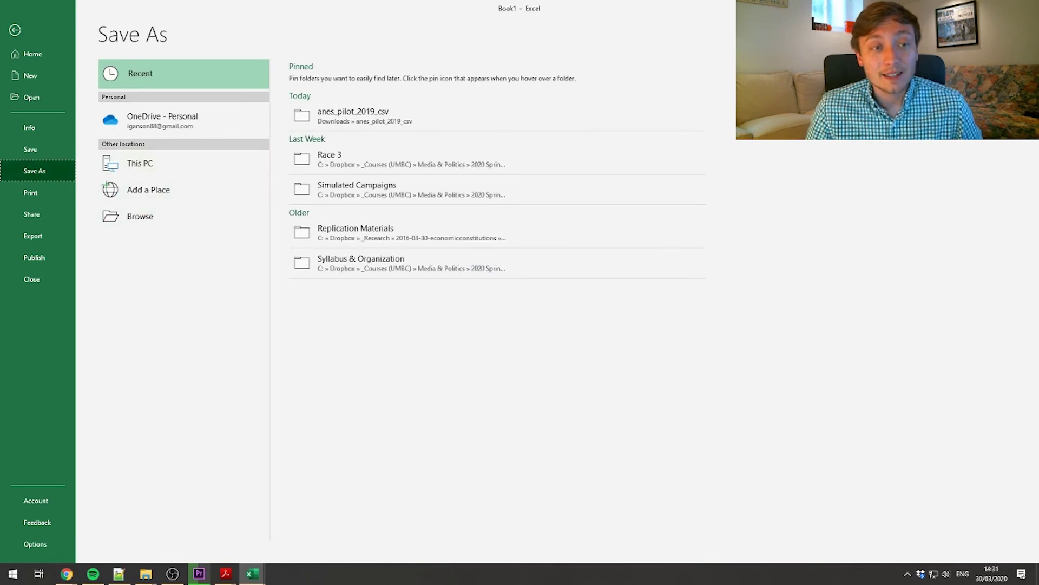
left_click(15, 41)
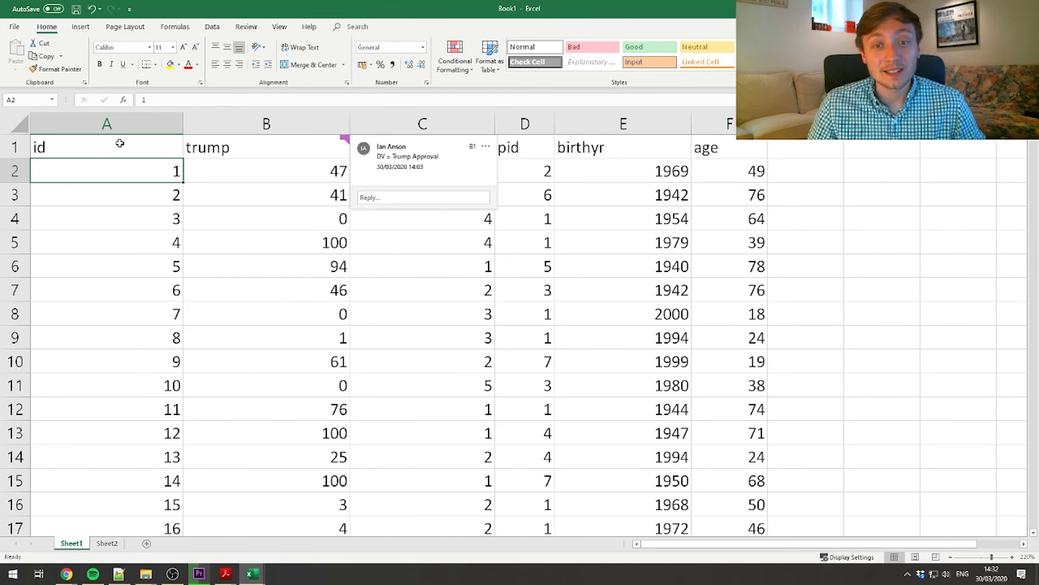
left_click_drag(111, 147, 753, 433)
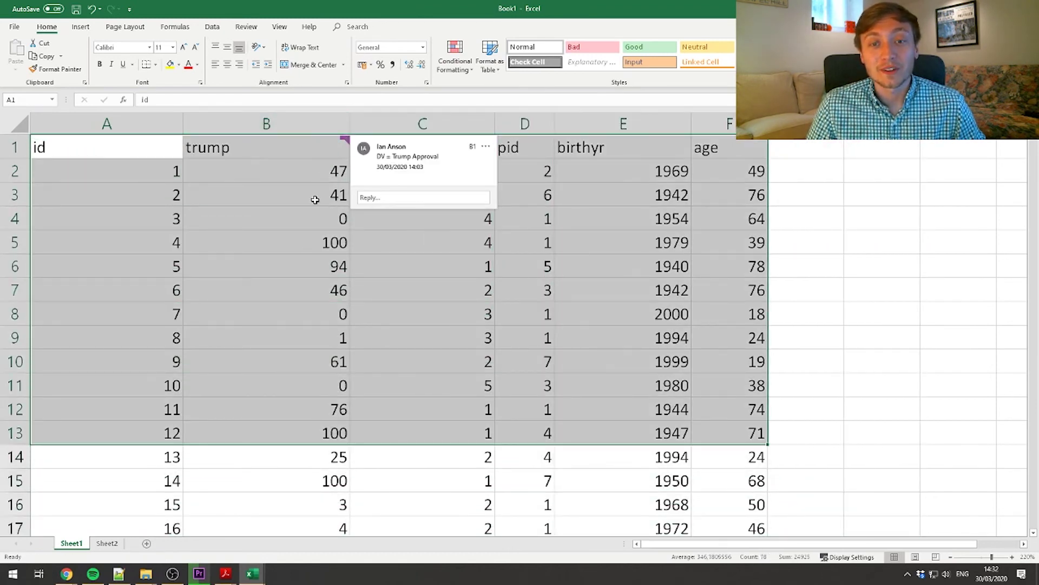
left_click(312, 242)
left_click(292, 182)
left_click(59, 145)
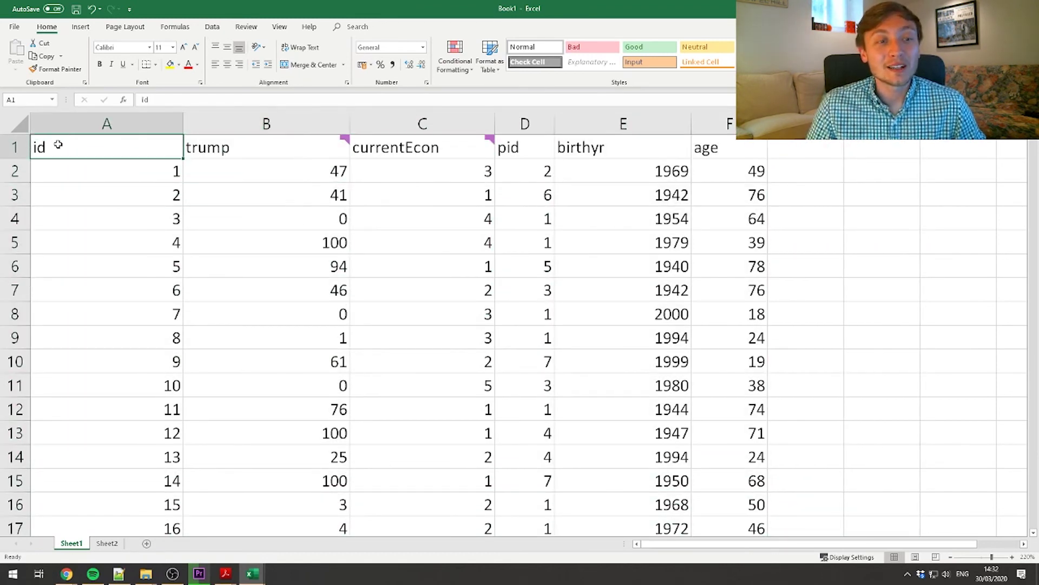
left_click_drag(66, 144, 125, 160)
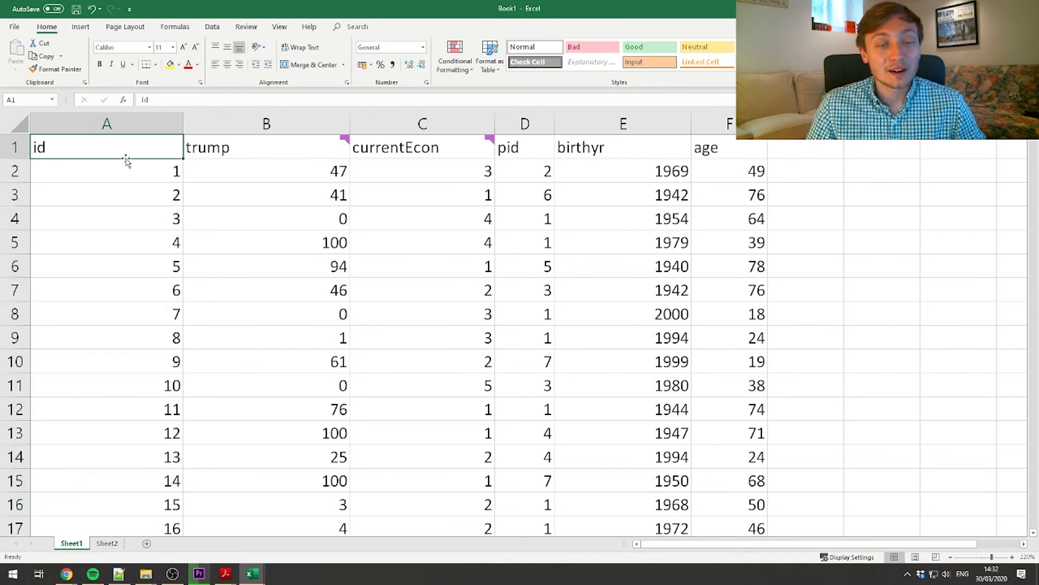
left_click(360, 337)
left_click(422, 217)
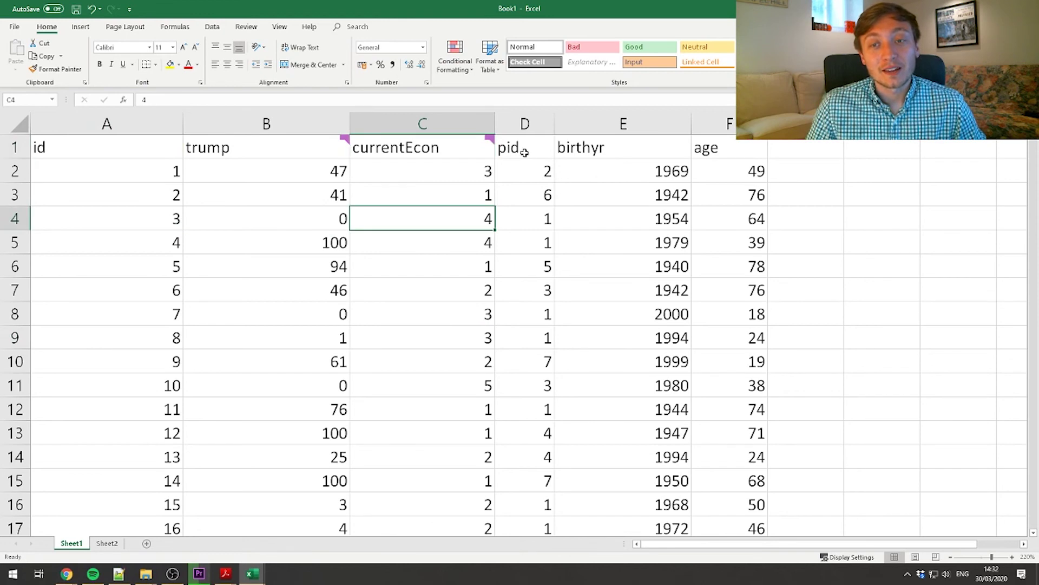
left_click_drag(522, 152, 725, 385)
left_click(729, 433)
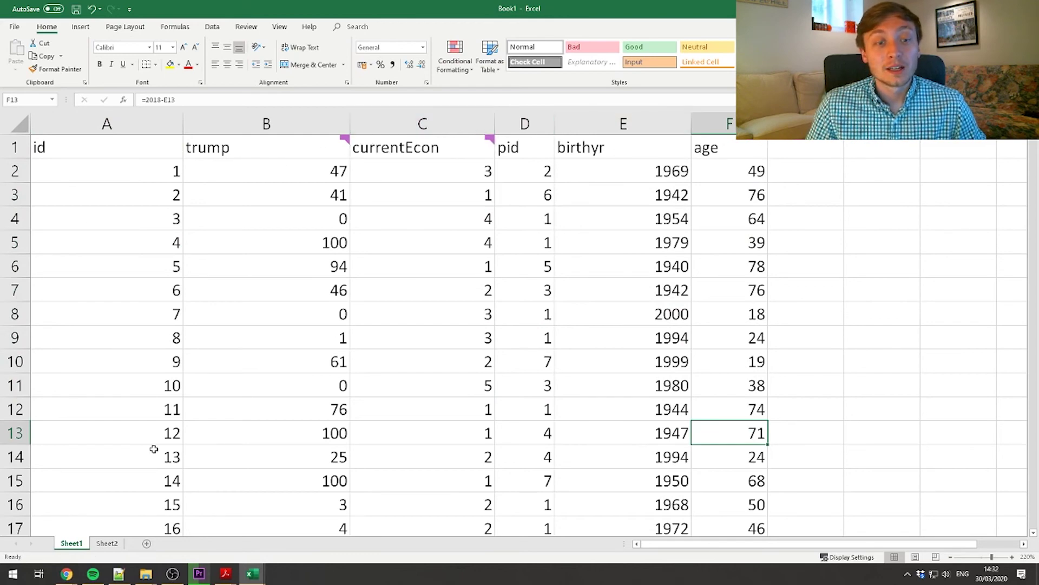
scroll(151, 449, "down", 1)
scroll(146, 454, "up", 1)
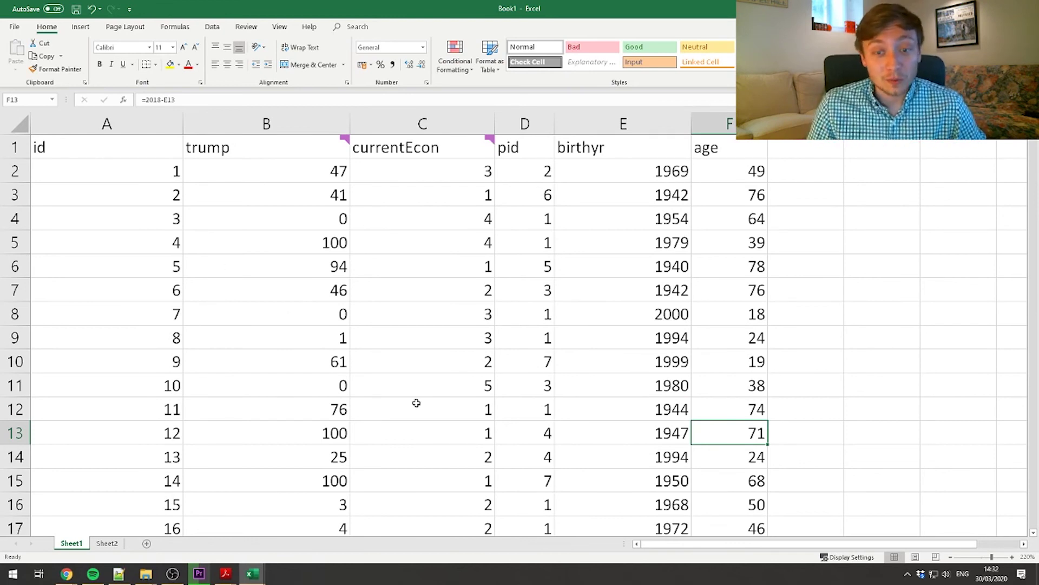
left_click(728, 507)
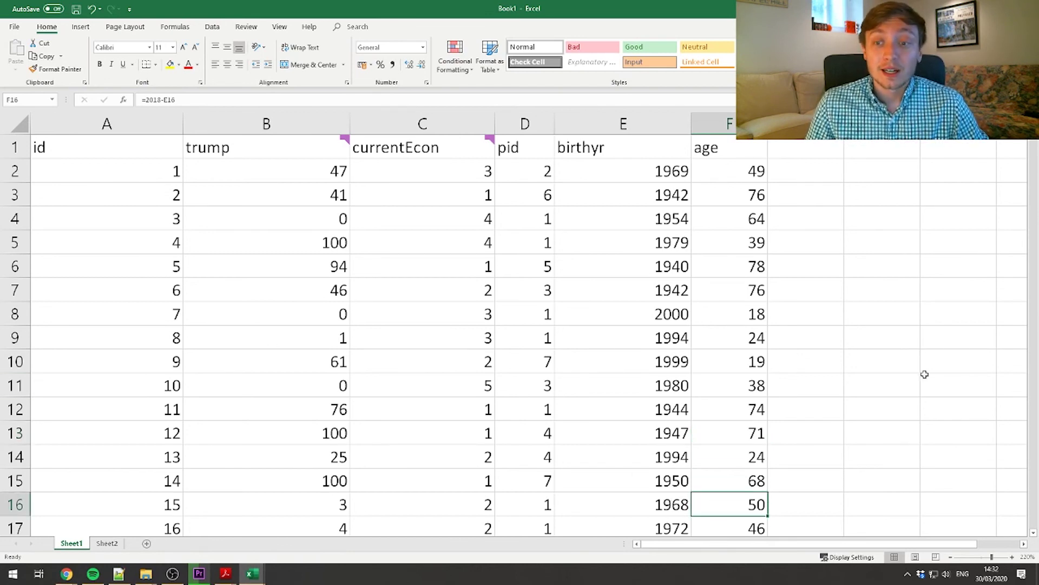
left_click(251, 574)
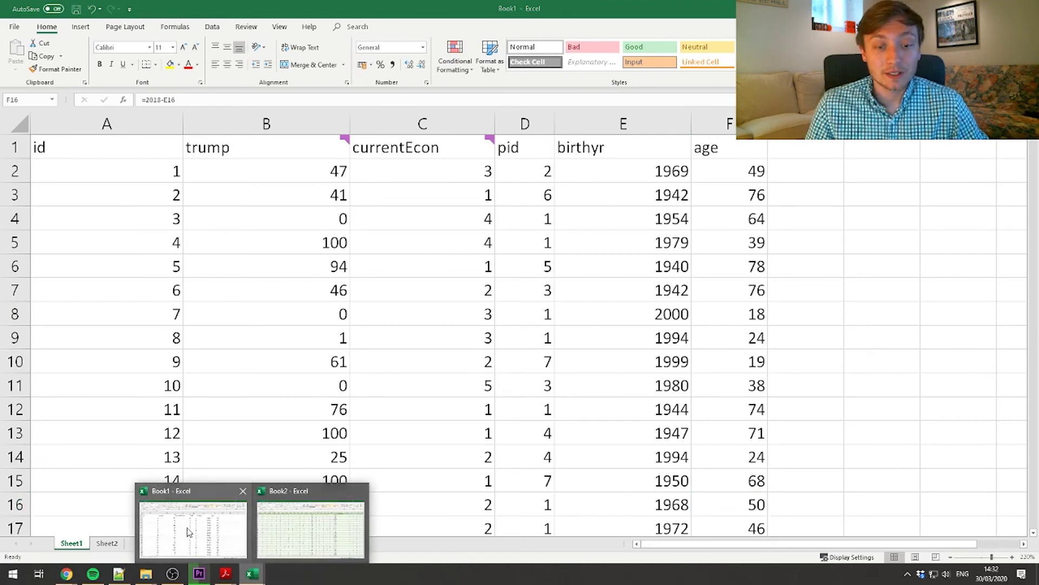
left_click(334, 546)
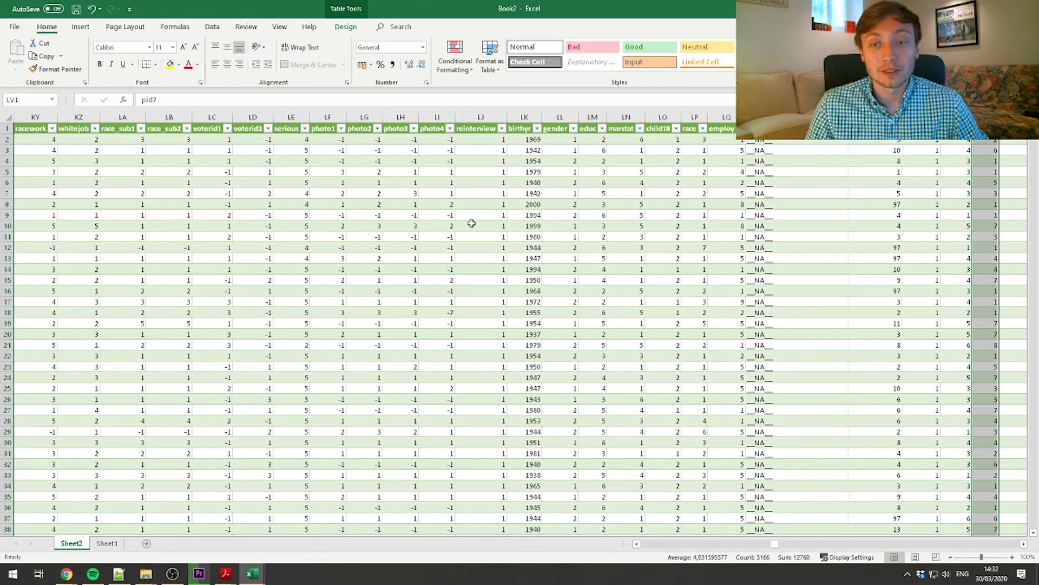
left_click(211, 520)
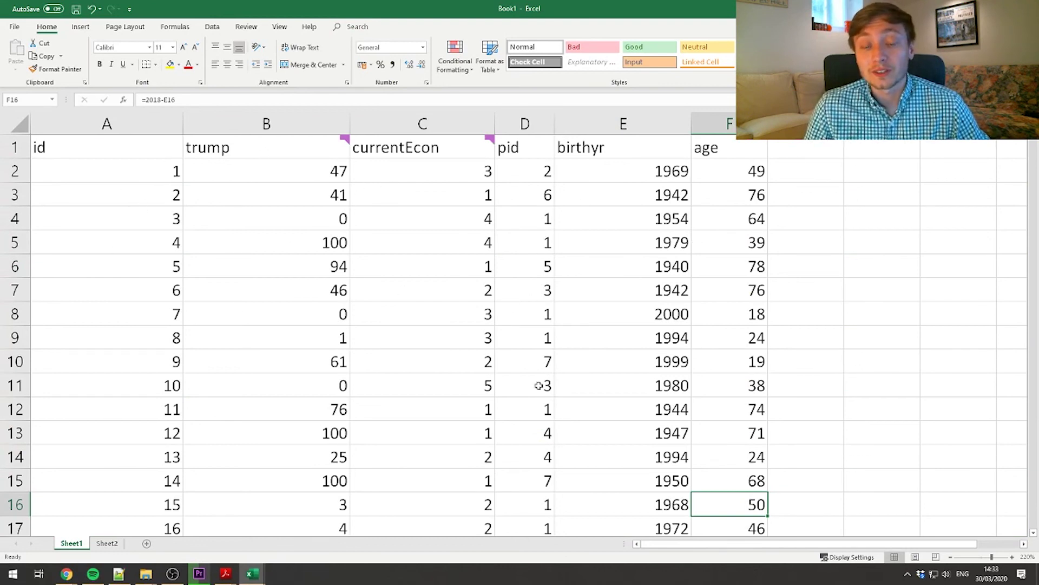
mouse_move(255, 575)
left_click(319, 540)
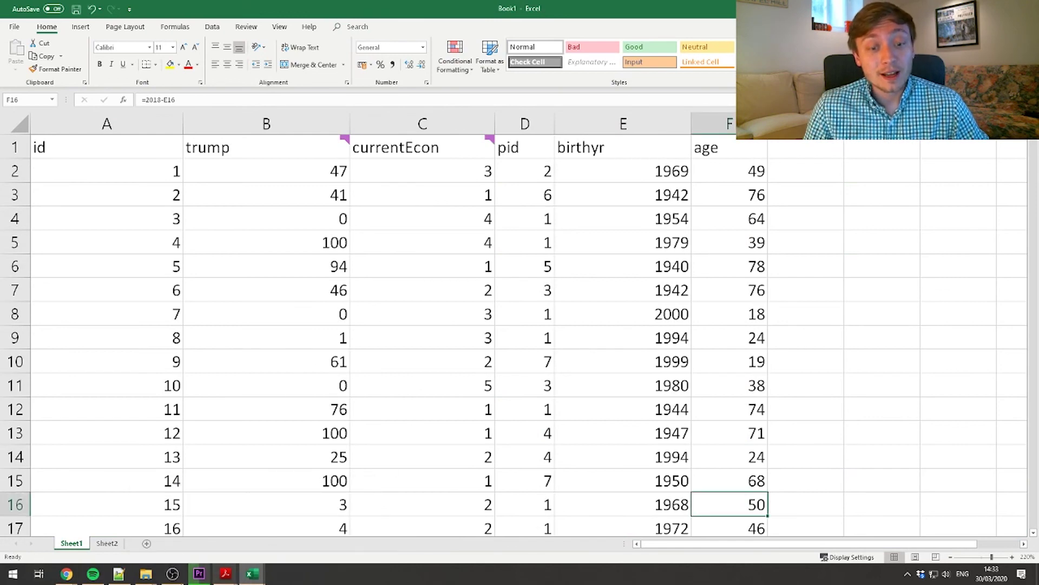
mouse_move(67, 573)
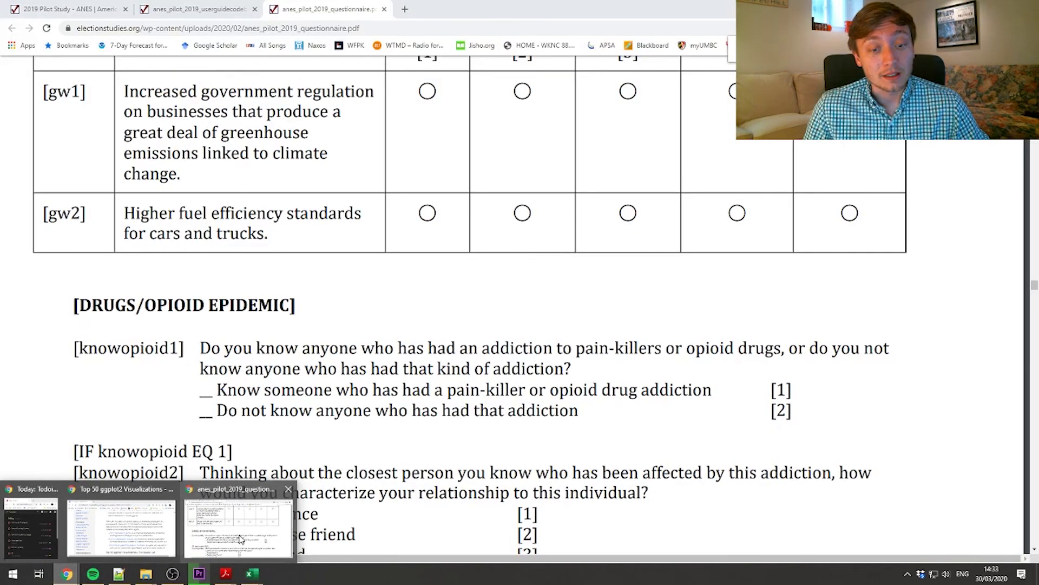
Bring Chrome forward and scroll through the codebook PDF
left_click(240, 539)
left_click(206, 9)
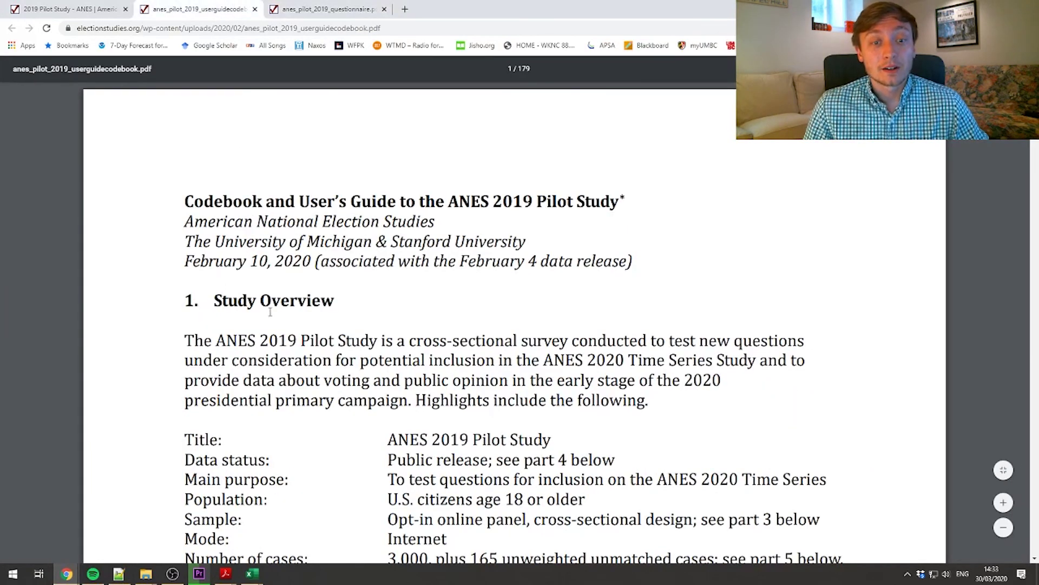
scroll(270, 312, "down", 3)
scroll(96, 273, "up", 3)
Browse the questionnaire PDF around answer code [4], then go back to the ANES page
left_click(355, 8)
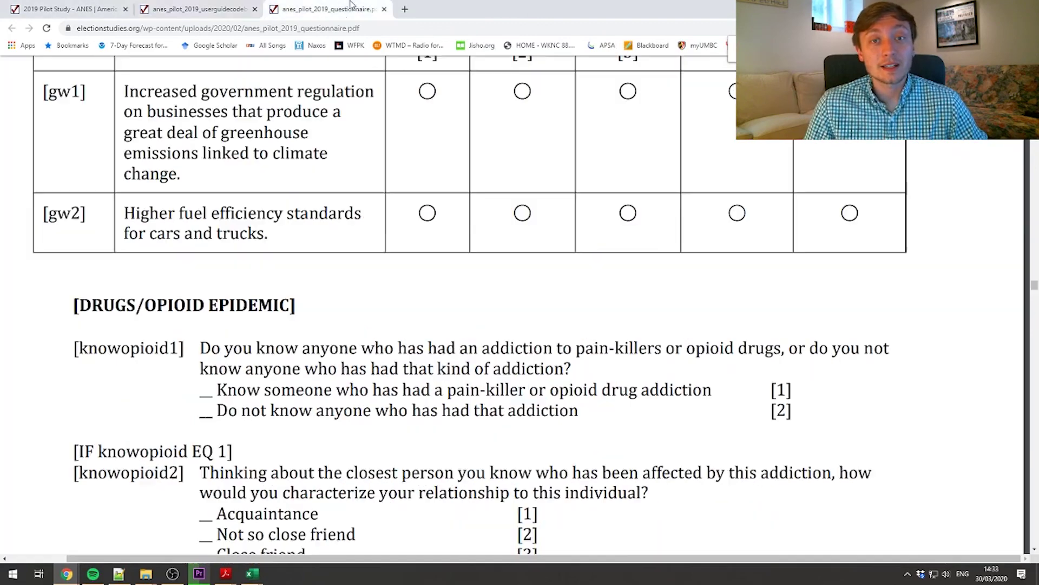
scroll(410, 475, "up", 3)
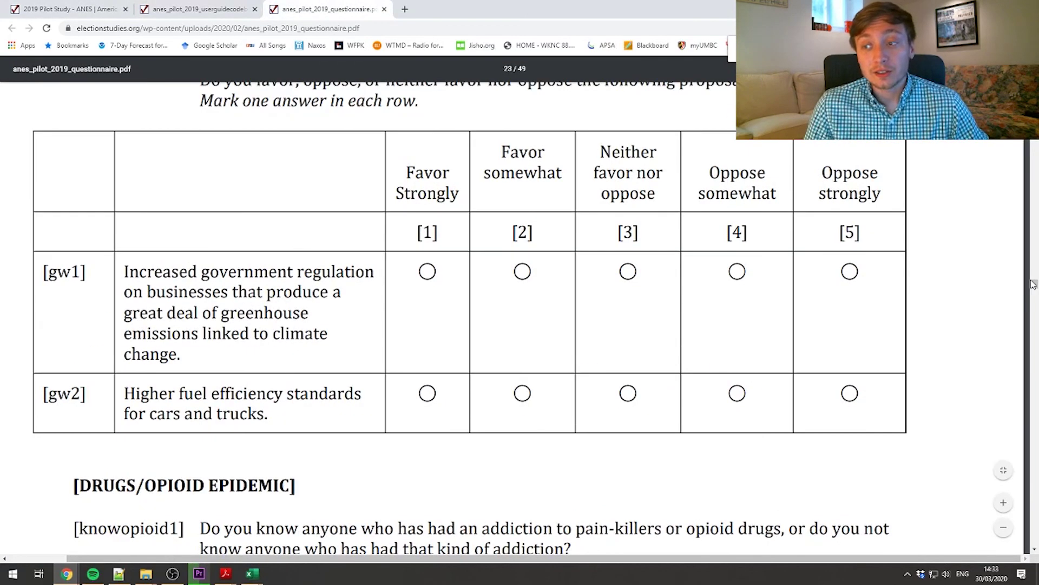
left_click_drag(1035, 286, 1034, 89)
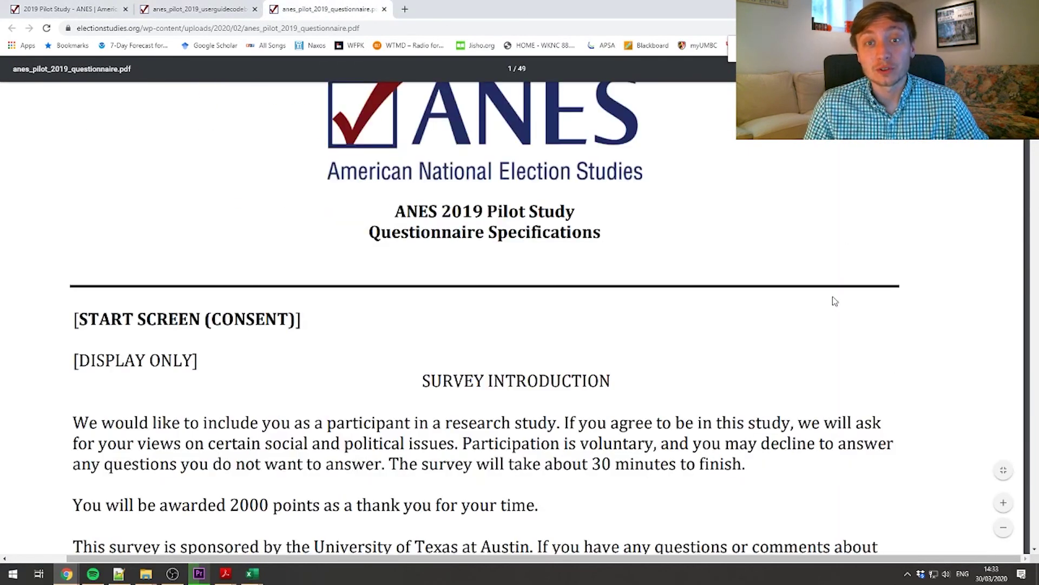
scroll(833, 310, "down", 20)
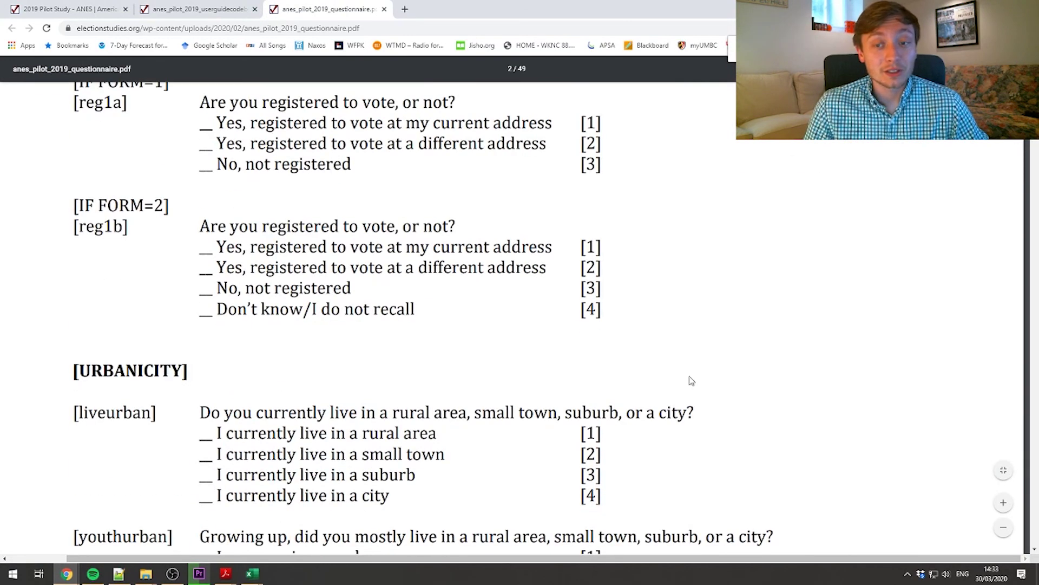
left_click_drag(601, 312, 579, 241)
left_click(418, 310)
left_click(71, 9)
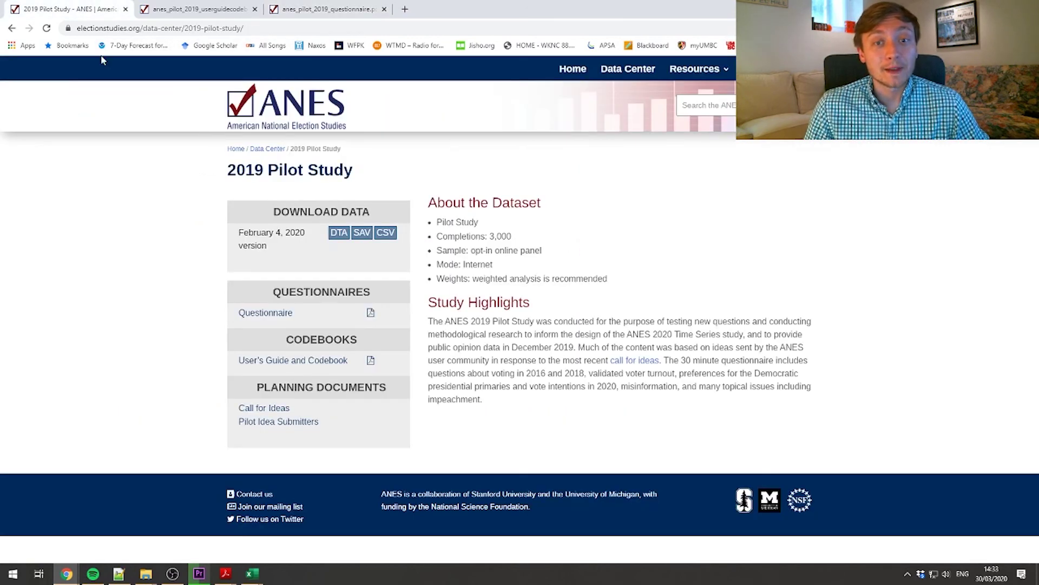